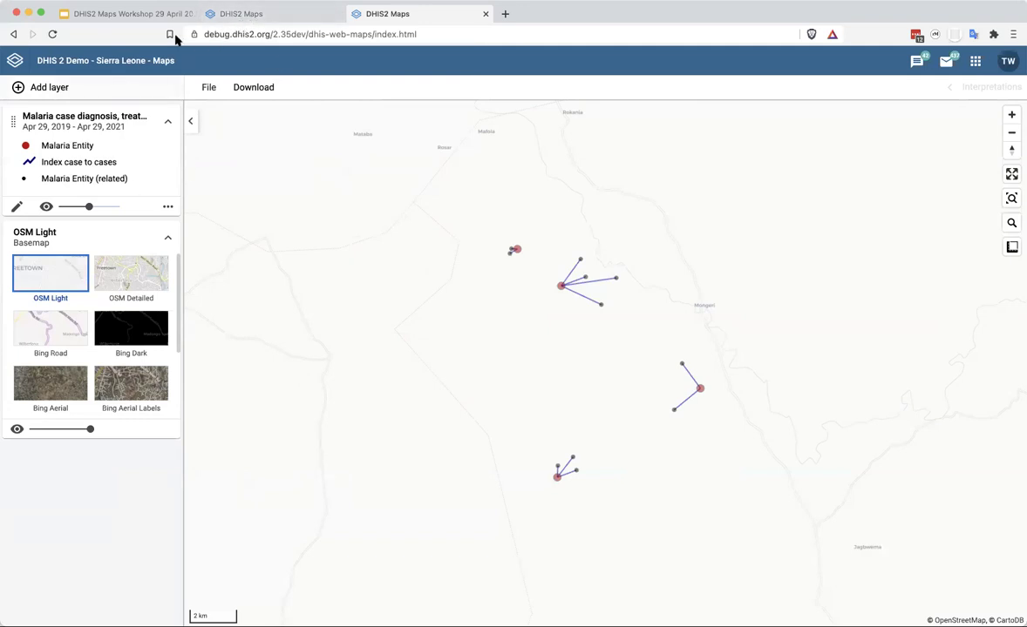
Return to the malaria map and remove its malaria layer
{"action": "left_click", "coordinate": [277, 16]}
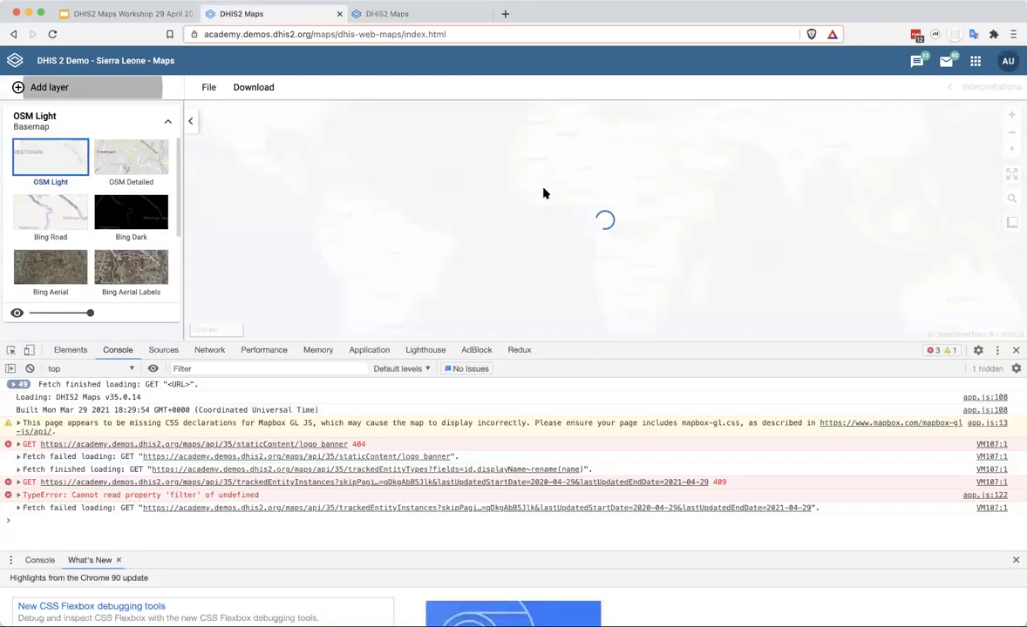
{"action": "left_click", "coordinate": [1015, 351]}
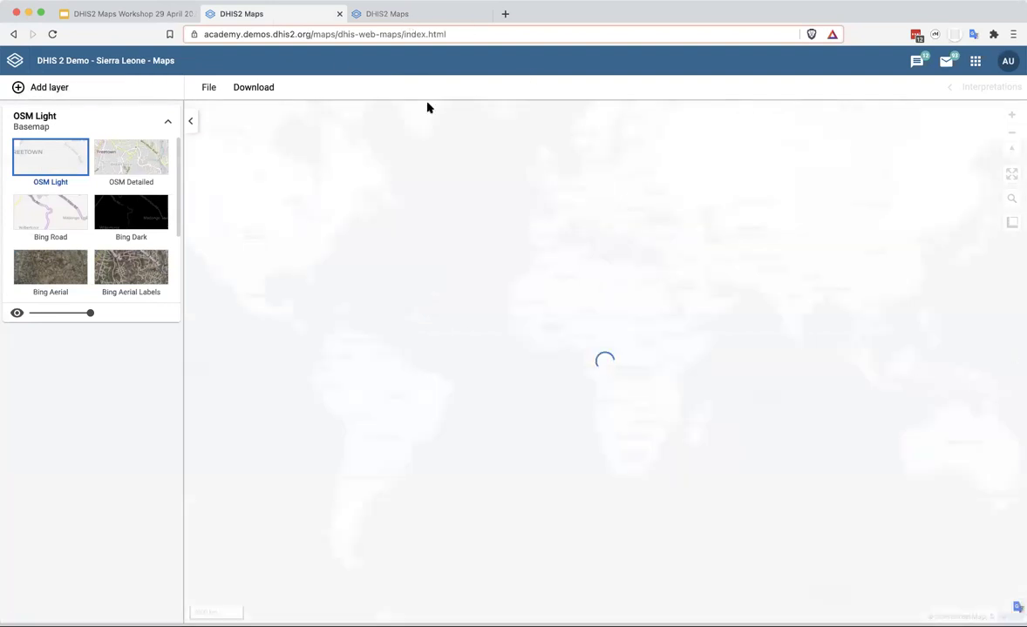
{"action": "left_click", "coordinate": [387, 13]}
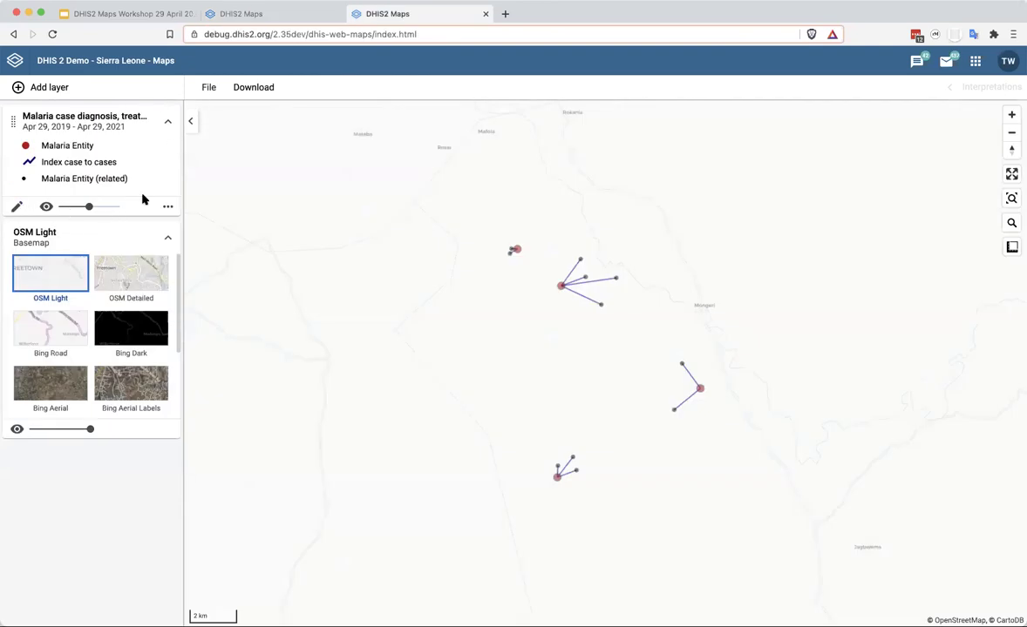
{"action": "left_click", "coordinate": [168, 206]}
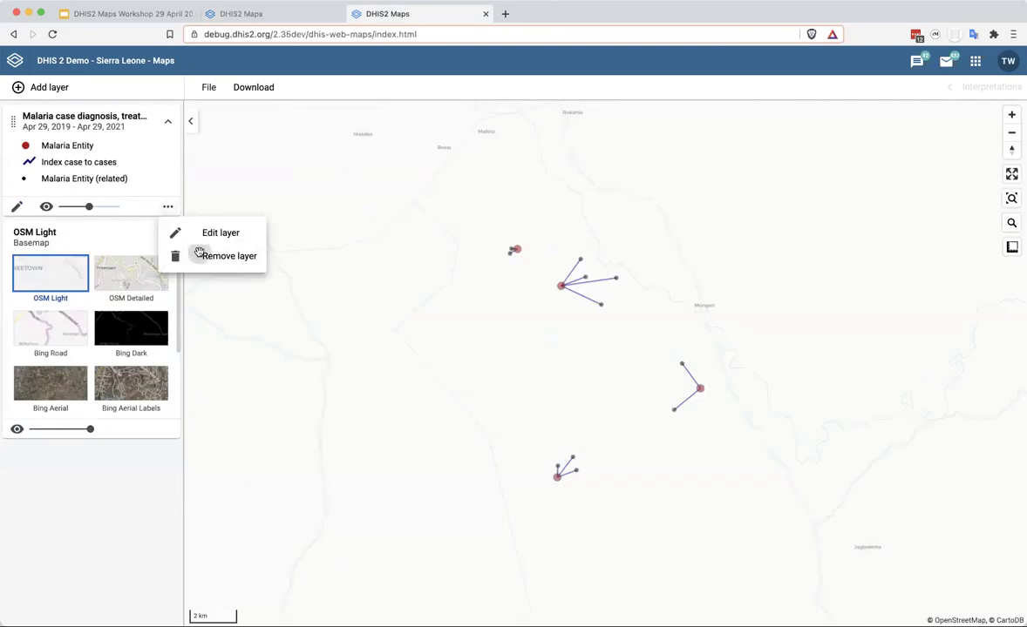
{"action": "left_click", "coordinate": [201, 256]}
Start a tracked entities layer with Malaria Entity and the Malaria case diagnosis program
{"action": "left_click", "coordinate": [144, 98]}
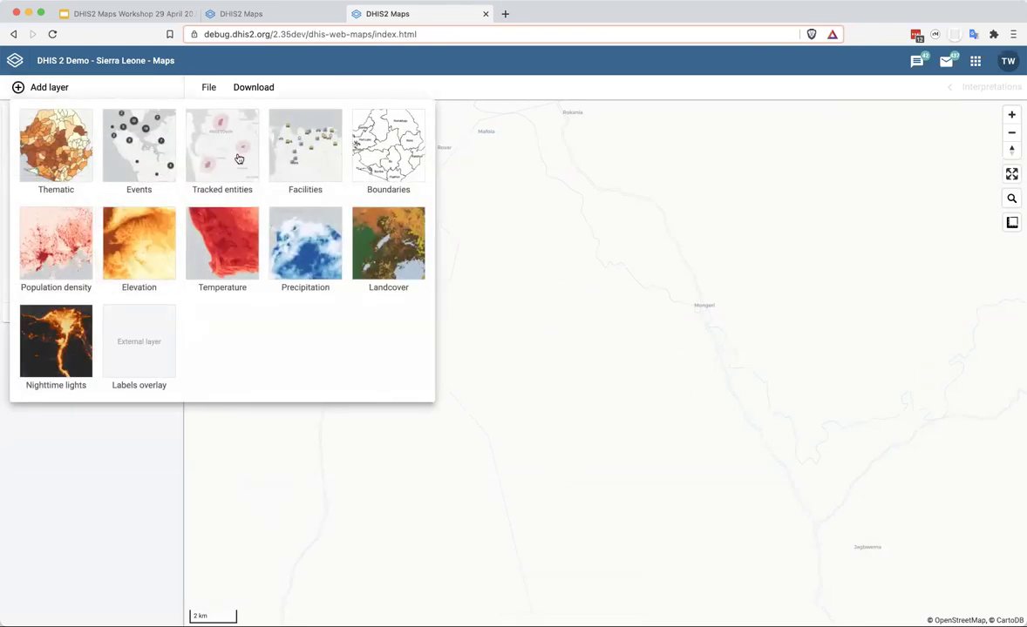
{"action": "left_click", "coordinate": [221, 147]}
{"action": "left_click", "coordinate": [444, 277]}
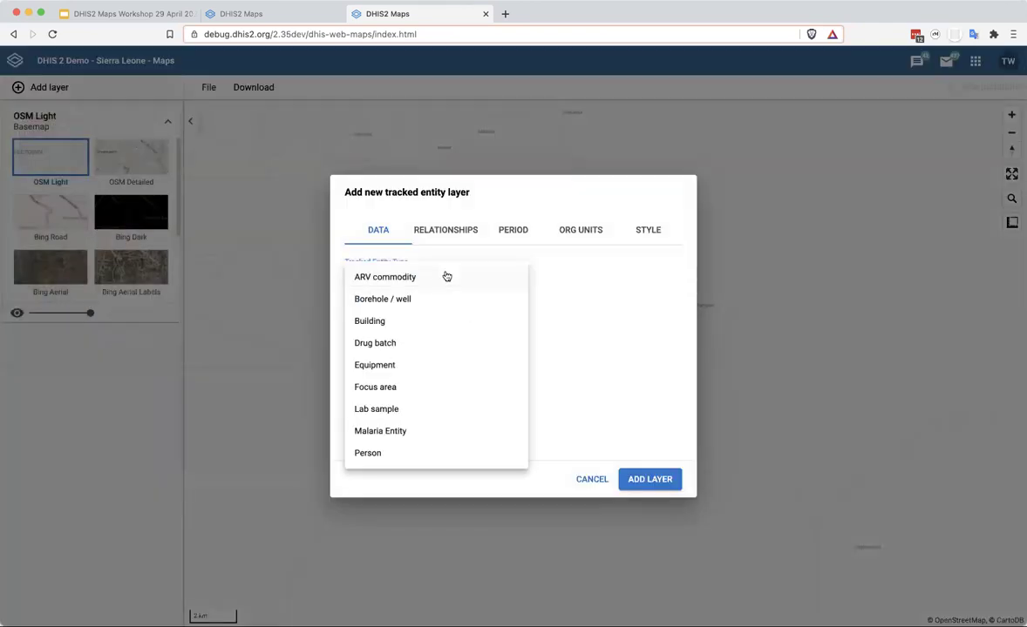
{"action": "left_click", "coordinate": [389, 433]}
{"action": "left_click", "coordinate": [447, 322]}
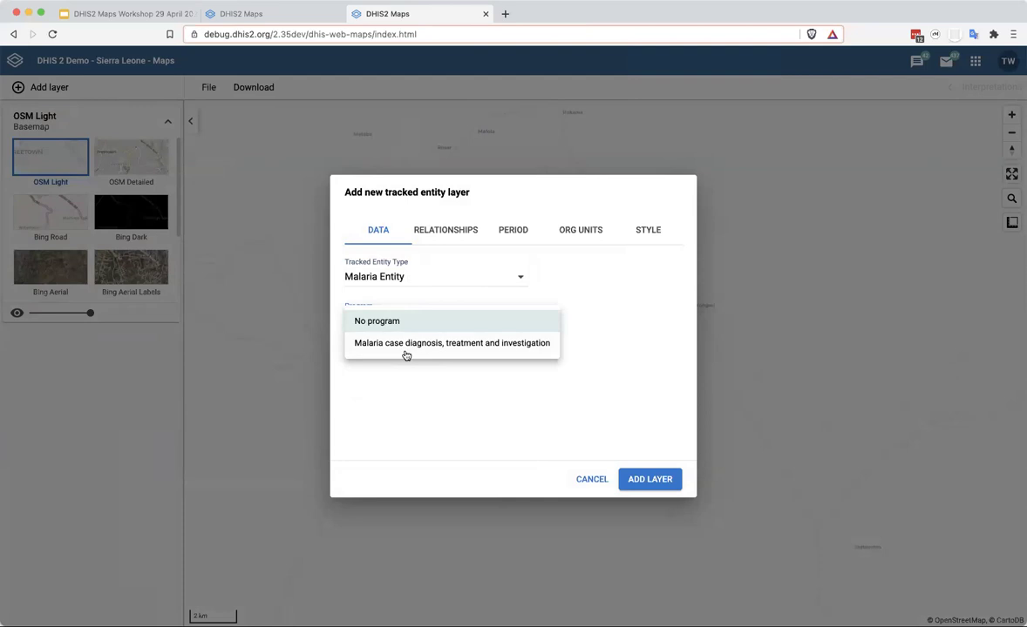
{"action": "left_click", "coordinate": [406, 345]}
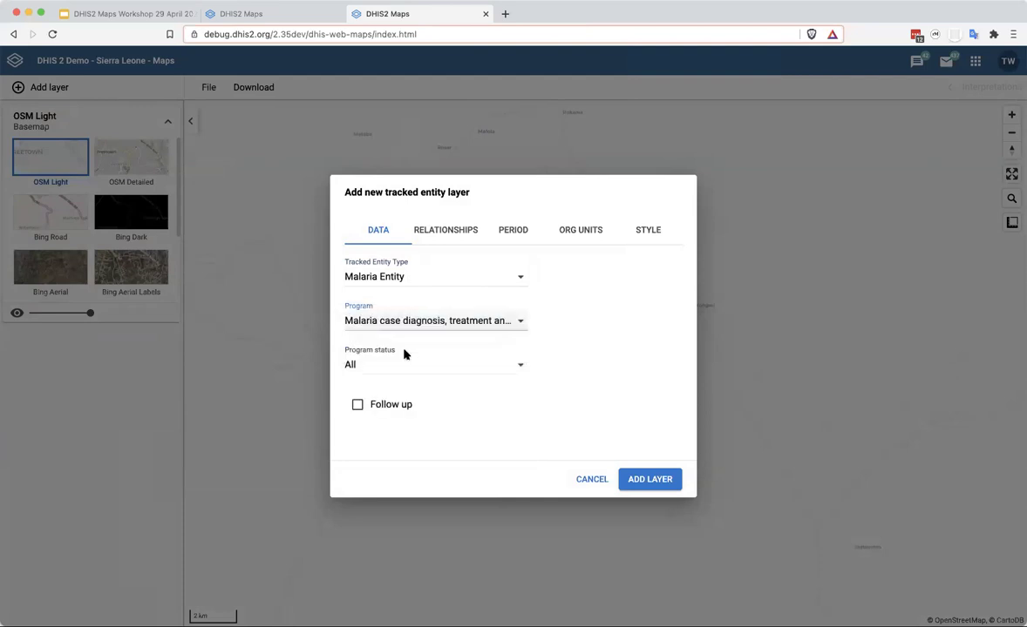
Turn on tracked entity relationships and choose Index case to cases as the relationship type
{"action": "left_click", "coordinate": [443, 228]}
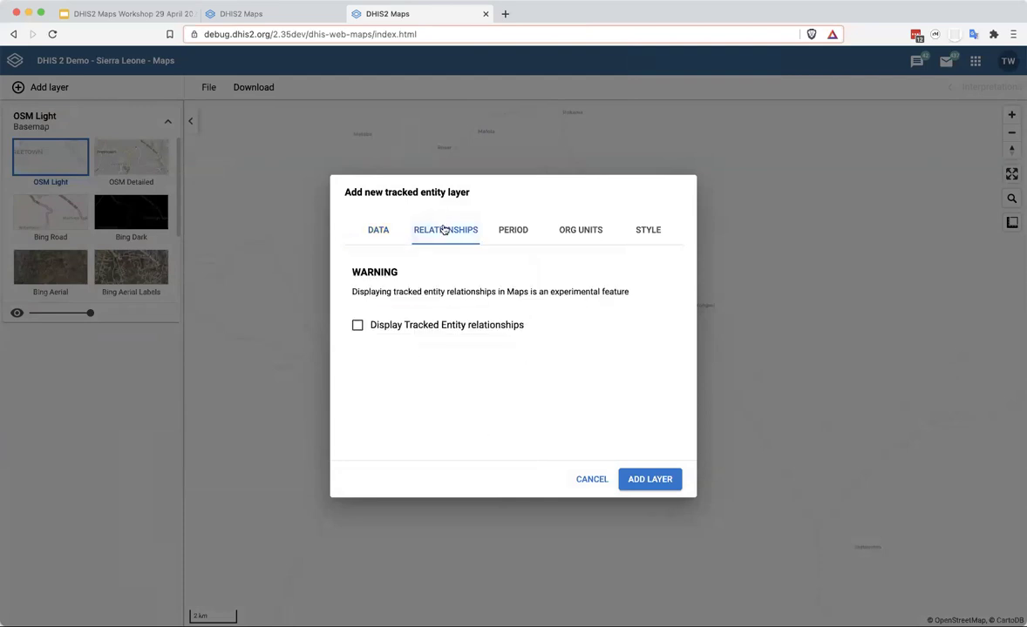
{"action": "left_click", "coordinate": [358, 327]}
{"action": "left_click", "coordinate": [513, 358]}
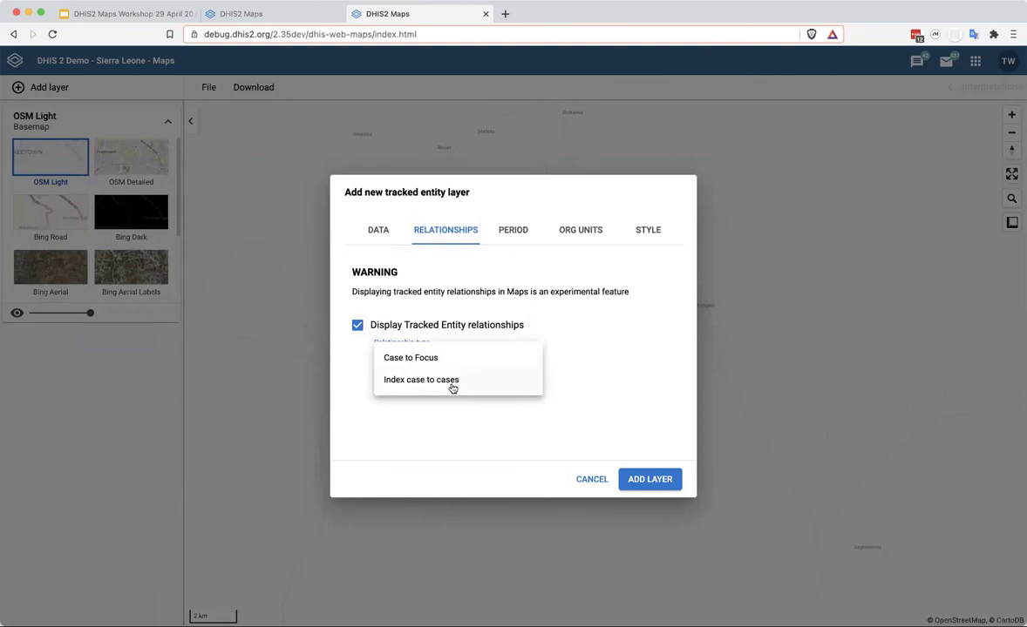
{"action": "left_click", "coordinate": [453, 381]}
{"action": "left_click", "coordinate": [469, 357]}
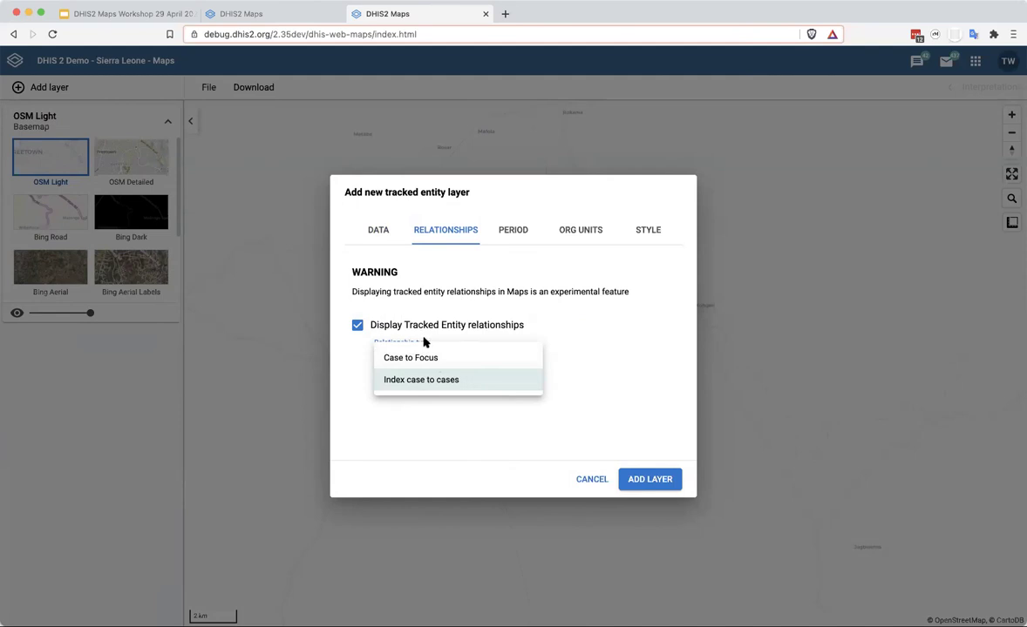
{"action": "left_click", "coordinate": [401, 383]}
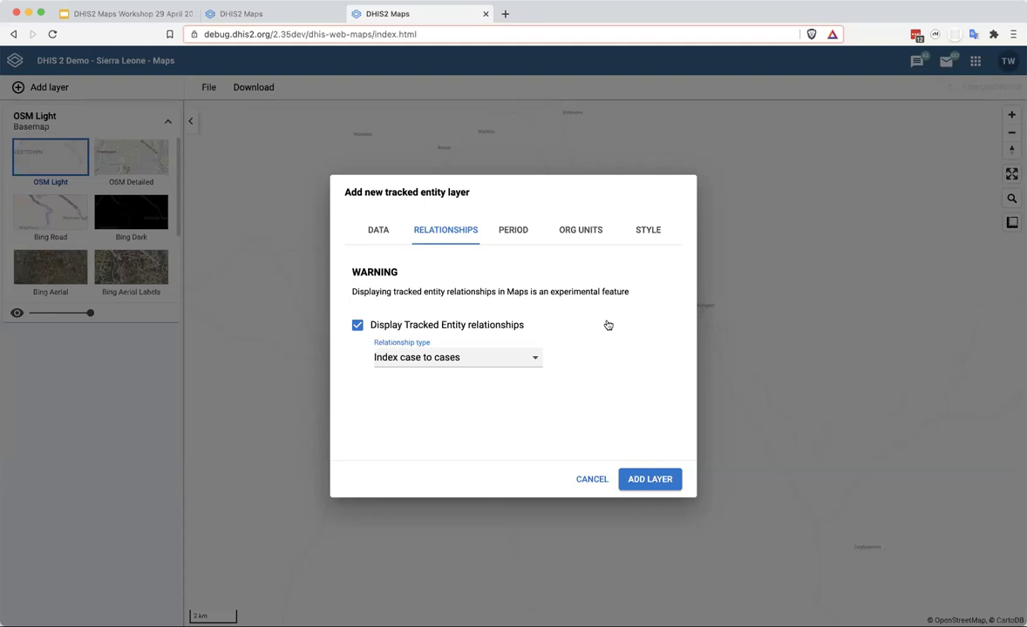
{"action": "left_click", "coordinate": [645, 225]}
{"action": "left_click", "coordinate": [428, 225]}
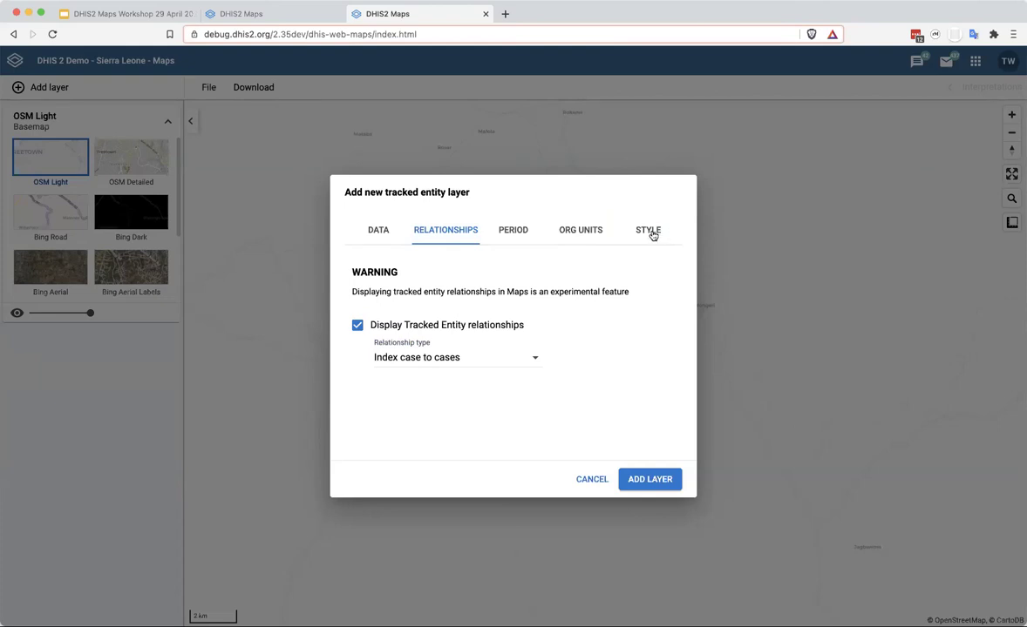
{"action": "left_click", "coordinate": [642, 235]}
Move the period start date back to 04/28/2019 using the calendar's month arrows
{"action": "left_click", "coordinate": [578, 230]}
{"action": "left_click", "coordinate": [502, 230]}
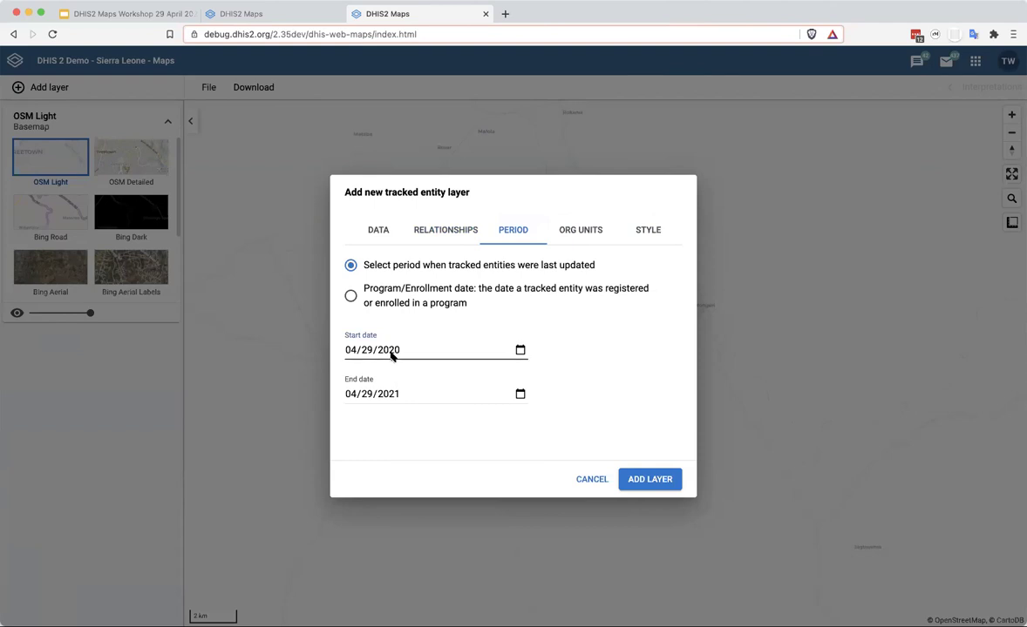
{"action": "left_click", "coordinate": [520, 350]}
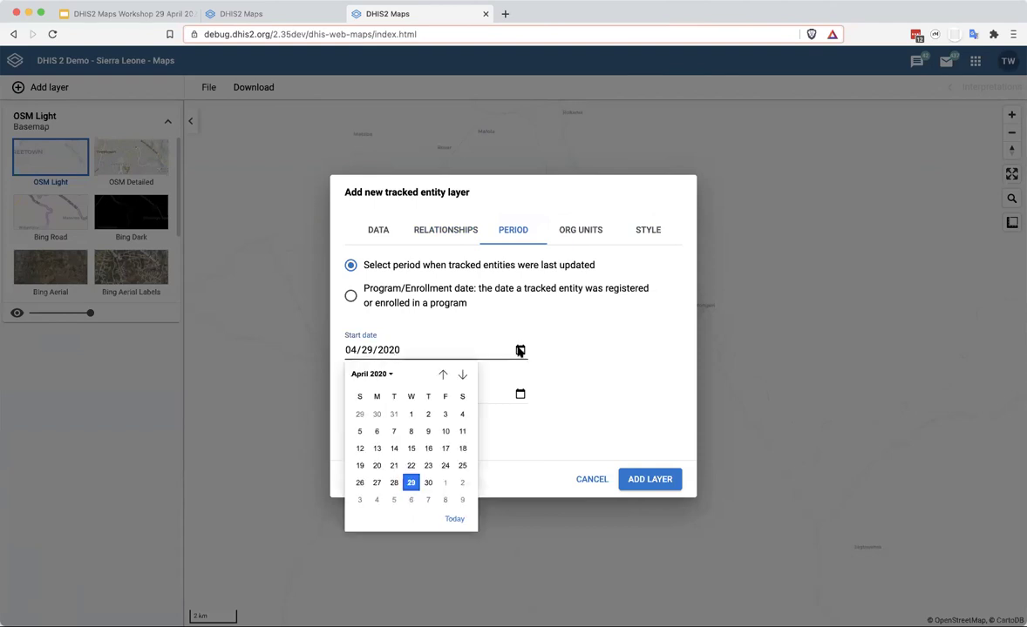
{"action": "left_click", "coordinate": [462, 376]}
{"action": "left_click", "coordinate": [462, 376]}
{"action": "left_click", "coordinate": [462, 376]}
{"action": "left_click", "coordinate": [462, 375]}
{"action": "left_click", "coordinate": [462, 376]}
{"action": "left_click", "coordinate": [462, 375]}
{"action": "left_click", "coordinate": [462, 376]}
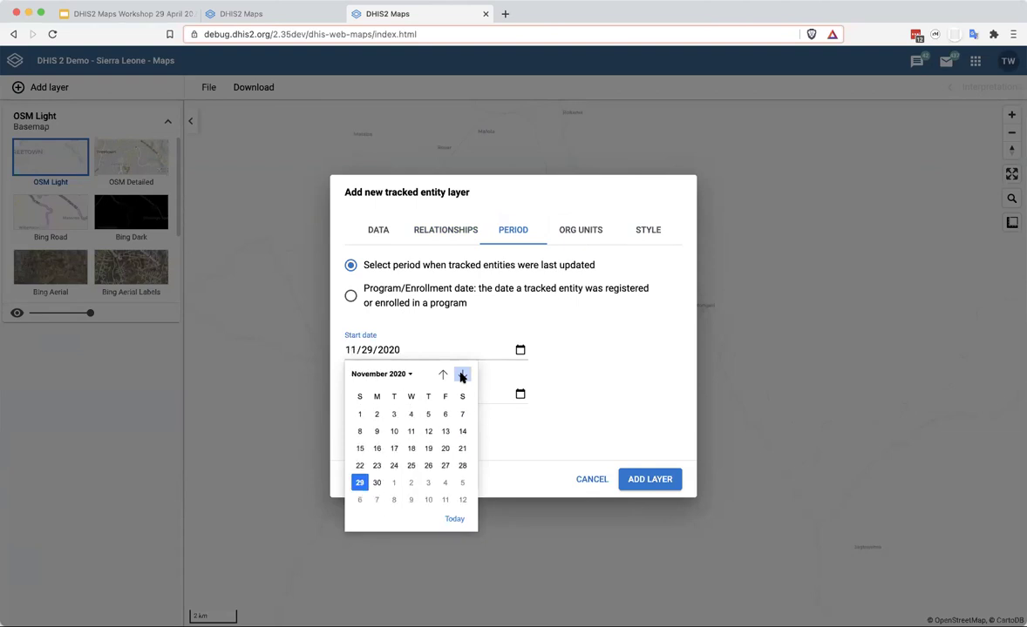
{"action": "left_click", "coordinate": [462, 376]}
{"action": "left_click", "coordinate": [462, 376]}
{"action": "left_click", "coordinate": [462, 375]}
{"action": "left_click", "coordinate": [462, 375]}
{"action": "left_click", "coordinate": [443, 375]}
{"action": "left_click", "coordinate": [443, 375]}
{"action": "left_click", "coordinate": [443, 375]}
{"action": "left_click", "coordinate": [443, 375]}
{"action": "left_click", "coordinate": [442, 375]}
{"action": "left_click", "coordinate": [443, 375]}
{"action": "left_click", "coordinate": [442, 375]}
{"action": "left_click", "coordinate": [443, 374]}
{"action": "left_click", "coordinate": [442, 375]}
{"action": "left_click", "coordinate": [443, 375]}
{"action": "left_click", "coordinate": [443, 375]}
{"action": "left_click", "coordinate": [442, 375]}
{"action": "left_click", "coordinate": [443, 375]}
{"action": "left_click", "coordinate": [442, 375]}
{"action": "left_click", "coordinate": [442, 375]}
{"action": "left_click", "coordinate": [443, 375]}
{"action": "left_click", "coordinate": [443, 375]}
{"action": "left_click", "coordinate": [443, 375]}
{"action": "left_click", "coordinate": [443, 375]}
{"action": "left_click", "coordinate": [443, 375]}
{"action": "left_click", "coordinate": [442, 375]}
{"action": "left_click", "coordinate": [443, 375]}
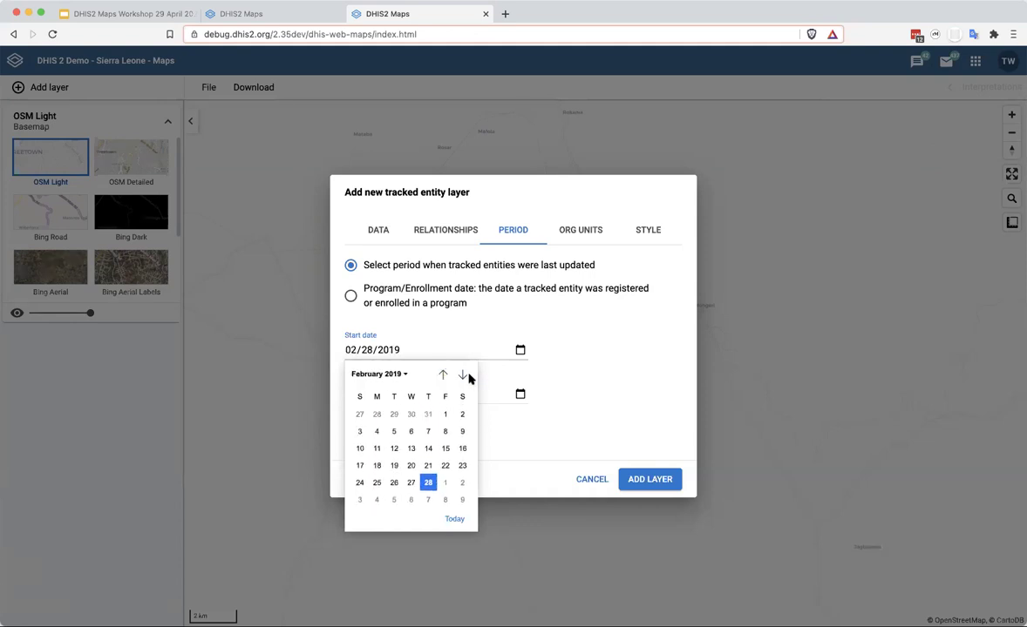
{"action": "left_click", "coordinate": [462, 375]}
{"action": "left_click", "coordinate": [462, 375]}
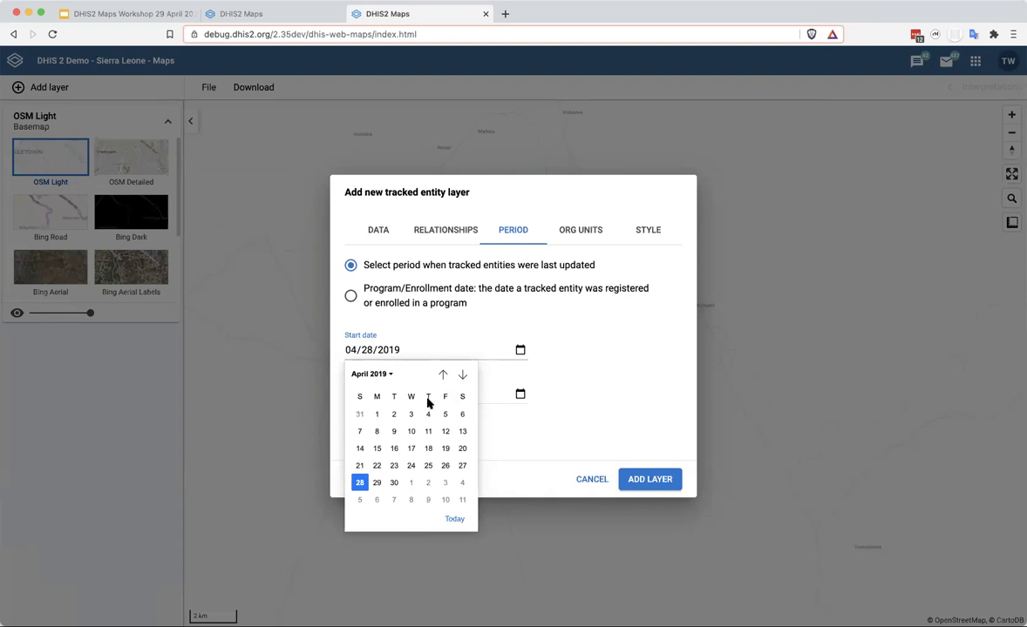
{"action": "left_click", "coordinate": [624, 398]}
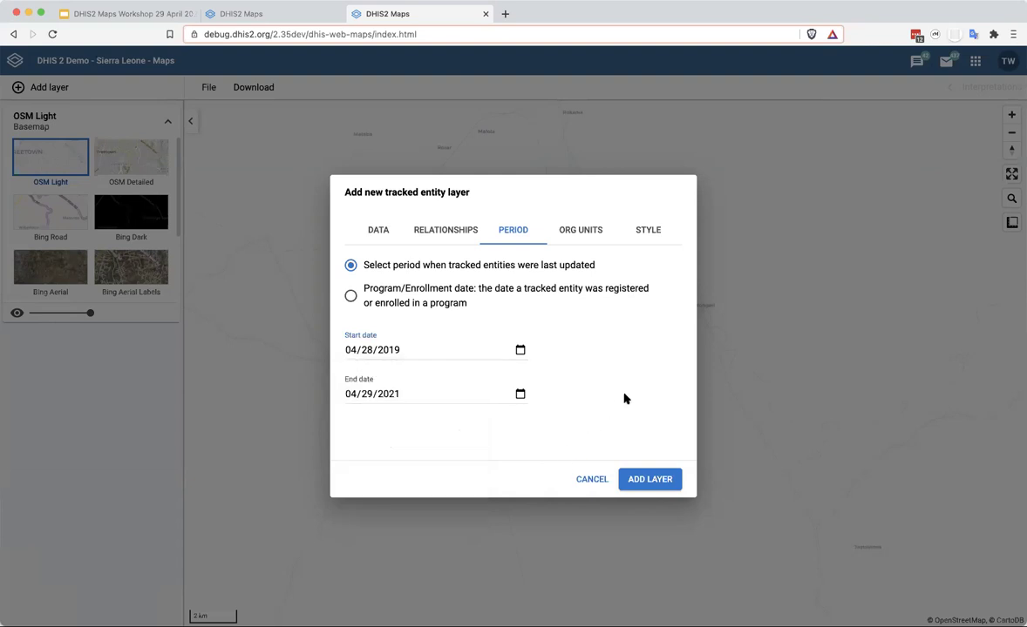
Expand Bo and Badjia and set the selection mode to Selected and all below for Sierra Leone
{"action": "left_click", "coordinate": [590, 240]}
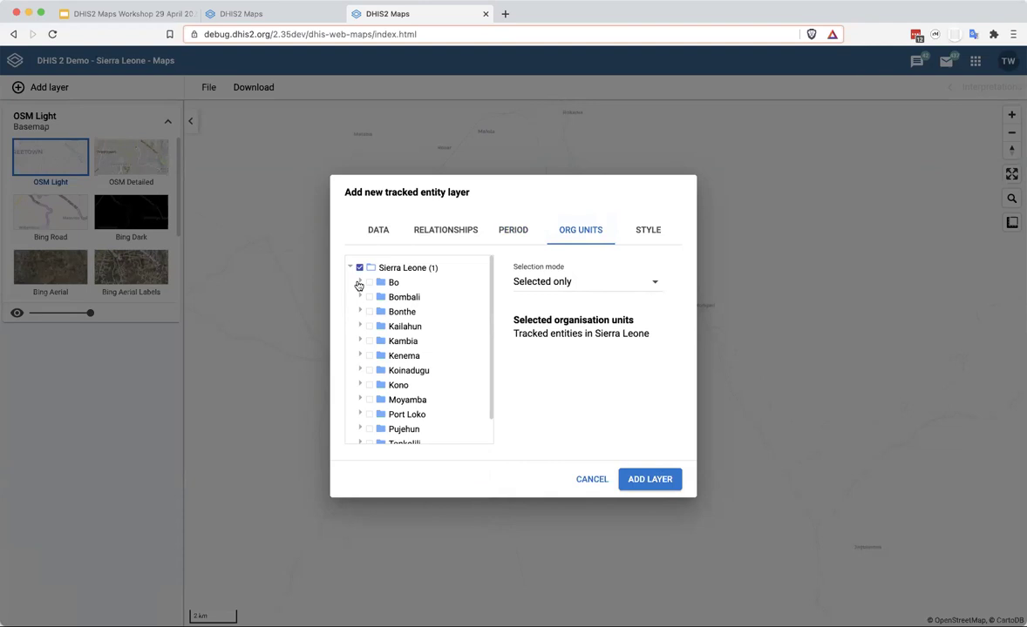
{"action": "left_click", "coordinate": [358, 283]}
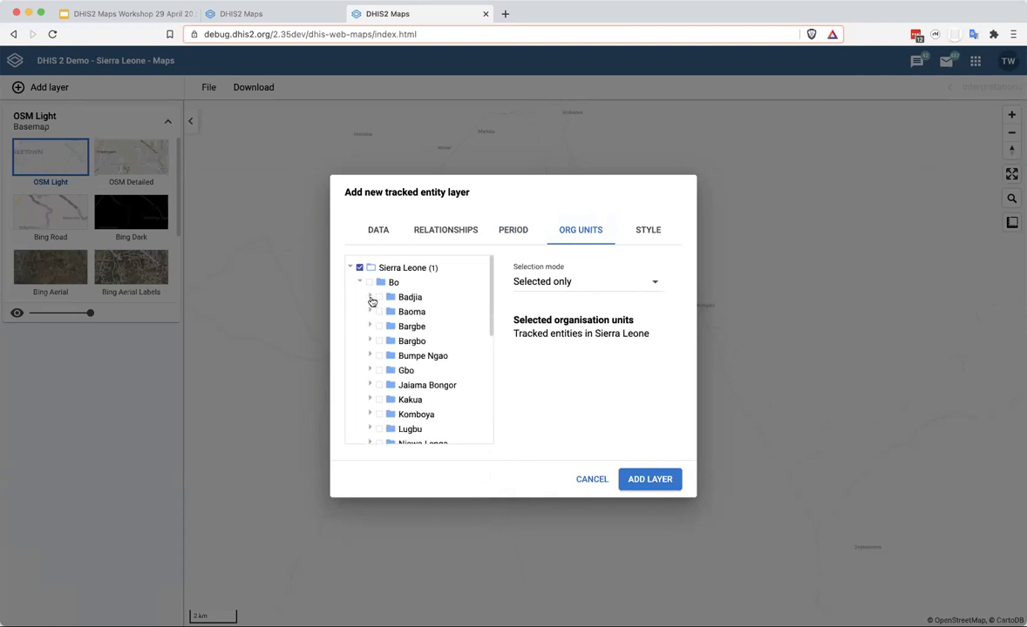
{"action": "left_click", "coordinate": [369, 298]}
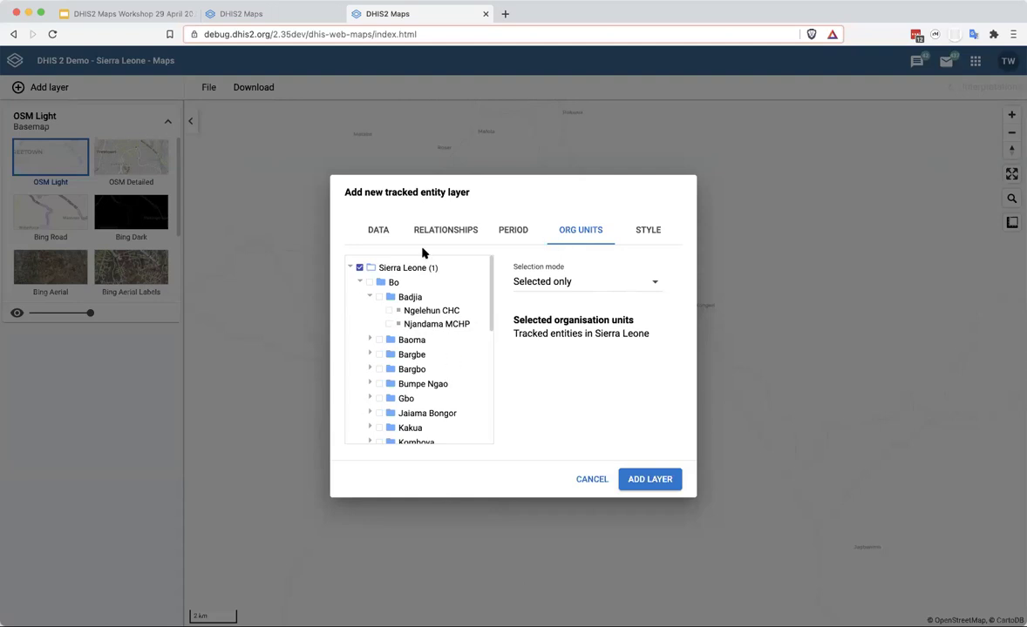
{"action": "left_click", "coordinate": [607, 280]}
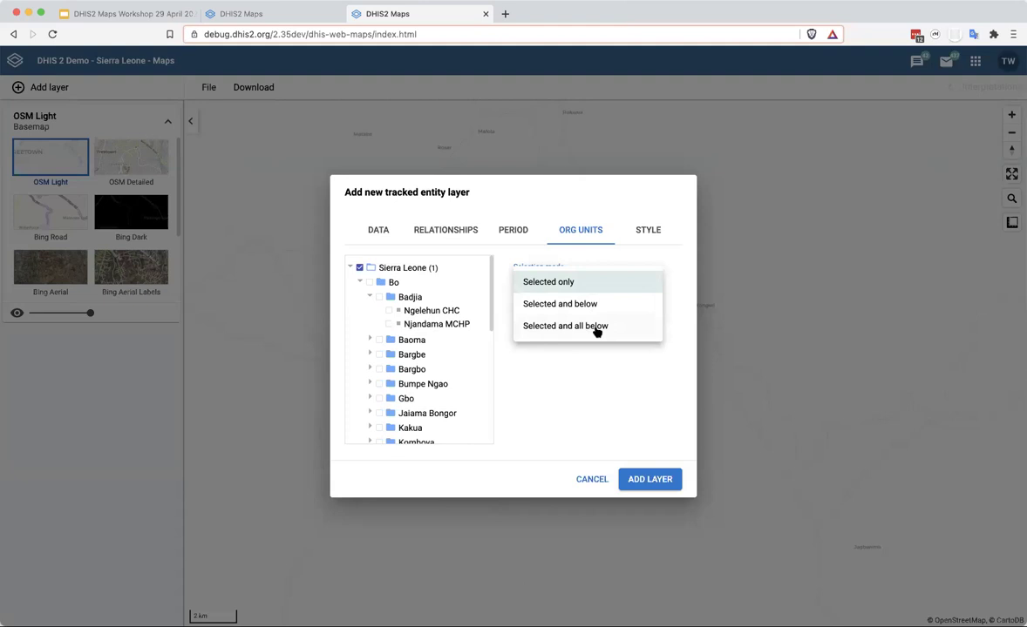
{"action": "left_click", "coordinate": [597, 330]}
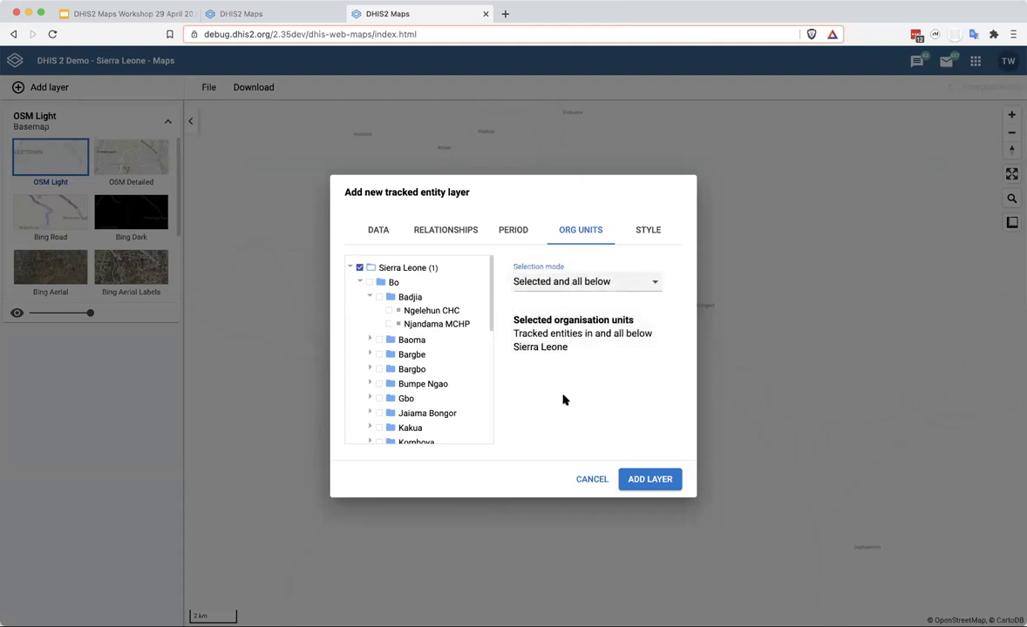
{"action": "left_click_drag", "start_coordinate": [513, 335], "coordinate": [630, 337]}
{"action": "double_click", "coordinate": [561, 348]}
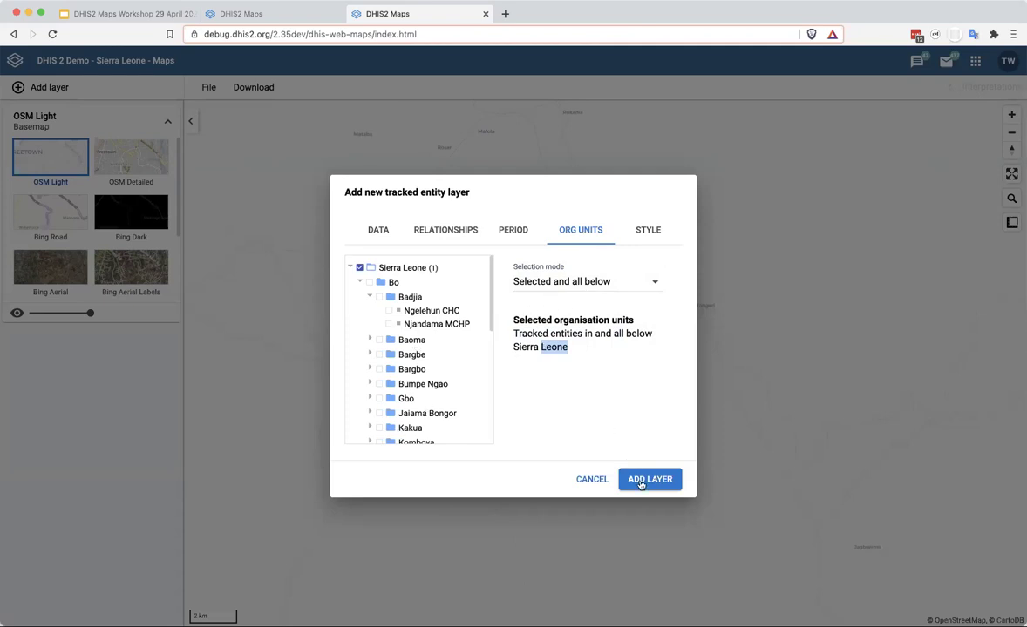
Review the period, org unit, relationship and data settings, then add the Malaria Entity layer
{"action": "left_click", "coordinate": [514, 231]}
{"action": "left_click", "coordinate": [578, 230]}
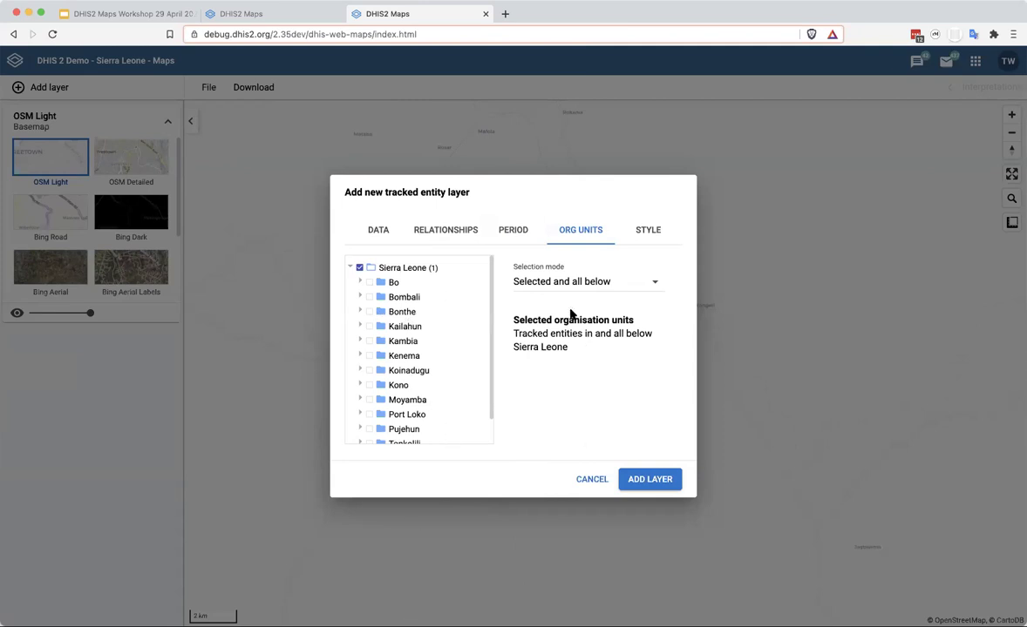
{"action": "left_click", "coordinate": [442, 232]}
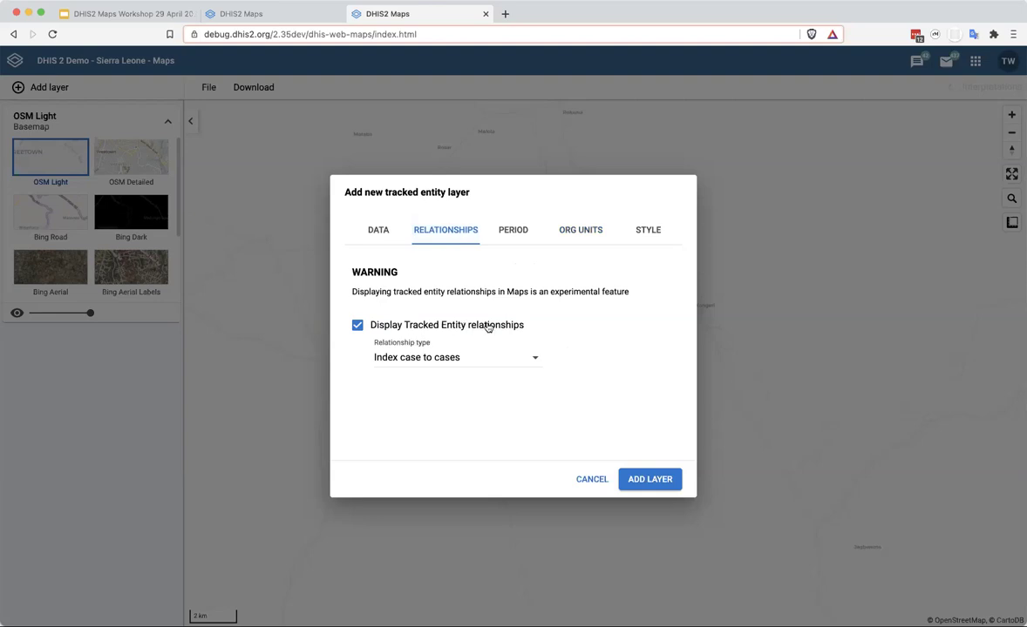
{"action": "left_click", "coordinate": [380, 231]}
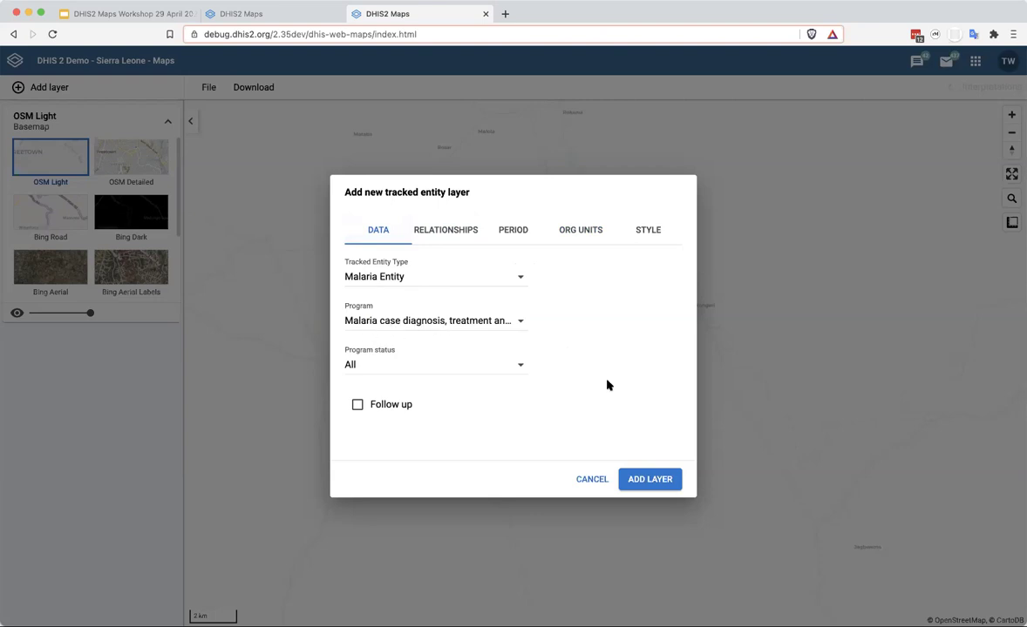
{"action": "left_click", "coordinate": [652, 481]}
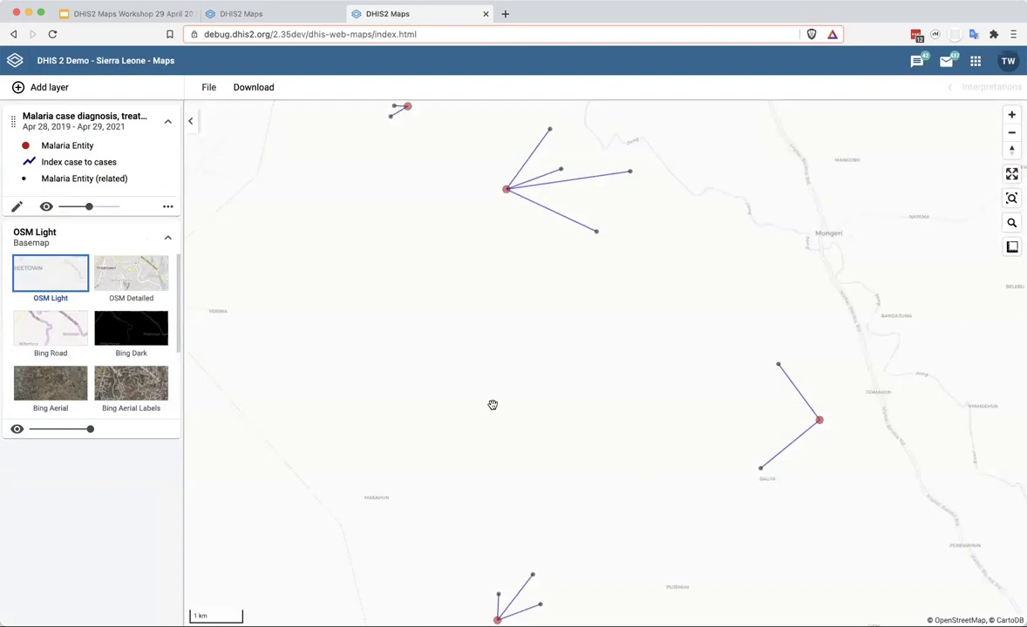
Inspect the popups of a red case point and its related entity endpoints
{"action": "scroll", "coordinate": [492, 405], "scroll_direction": "down", "scroll_amount": 2}
{"action": "left_click_drag", "start_coordinate": [493, 408], "coordinate": [487, 361]}
{"action": "scroll", "coordinate": [487, 361], "scroll_direction": "up", "scroll_amount": 2}
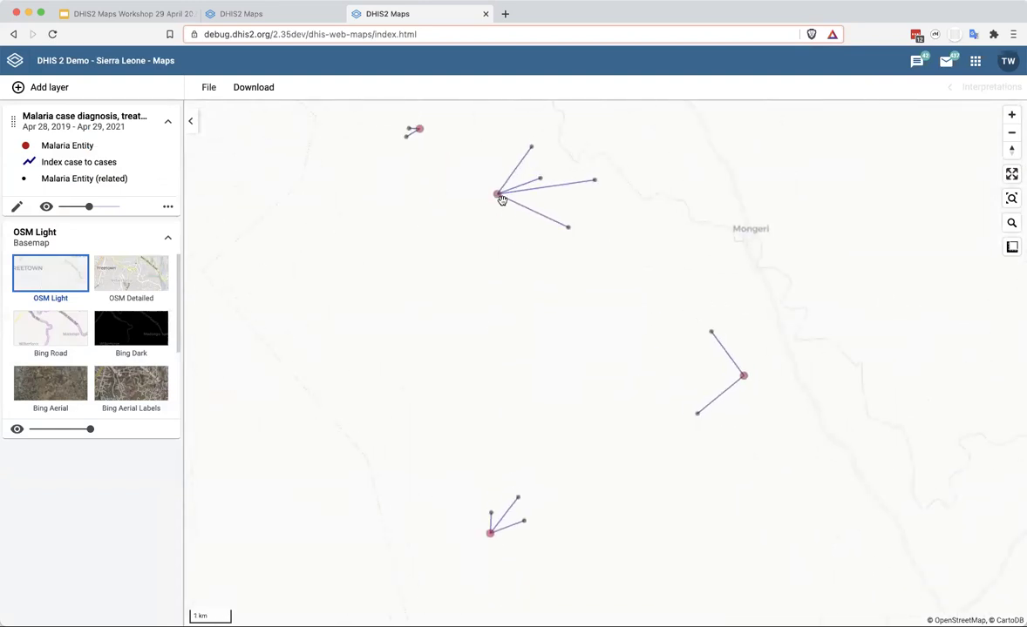
{"action": "left_click", "coordinate": [497, 196]}
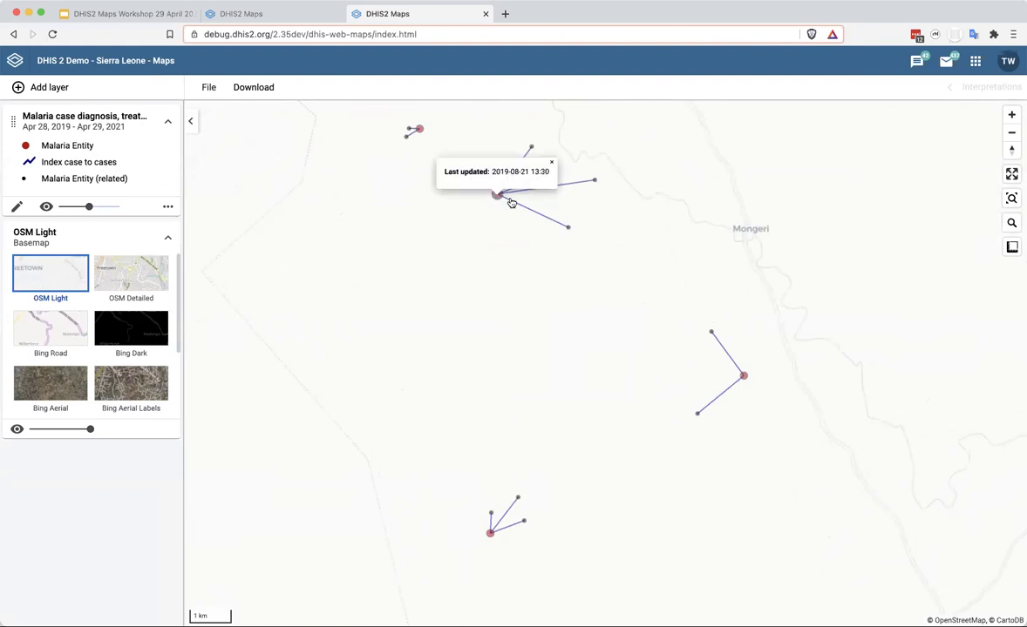
{"action": "left_click", "coordinate": [568, 228]}
{"action": "left_click", "coordinate": [595, 179]}
{"action": "left_click", "coordinate": [539, 181]}
{"action": "left_click", "coordinate": [532, 145]}
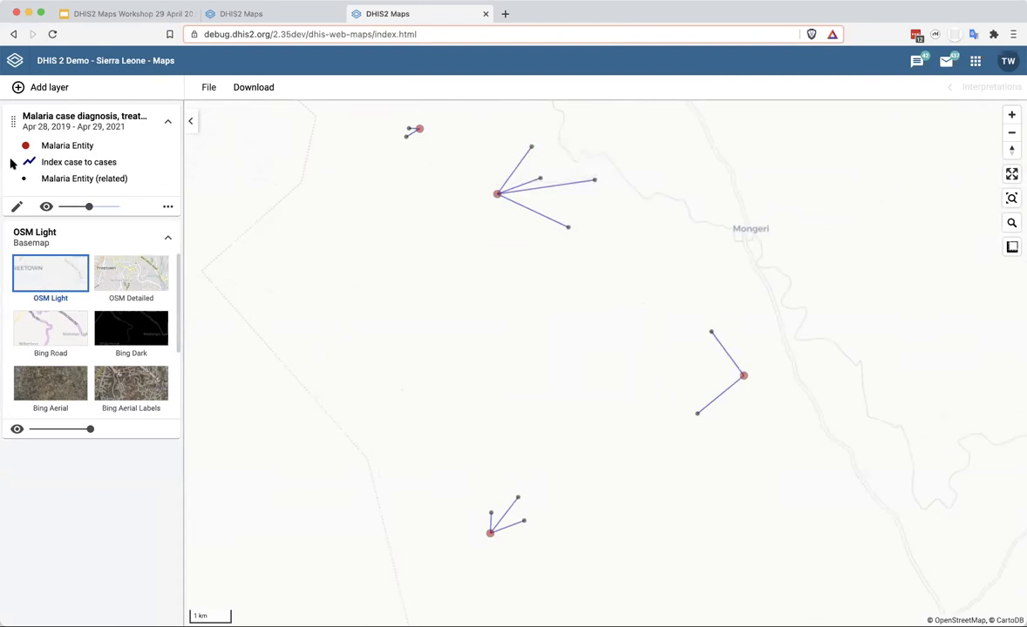
Open the malaria layer's edit settings from the layer panel
{"action": "left_click_drag", "start_coordinate": [39, 145], "coordinate": [96, 143]}
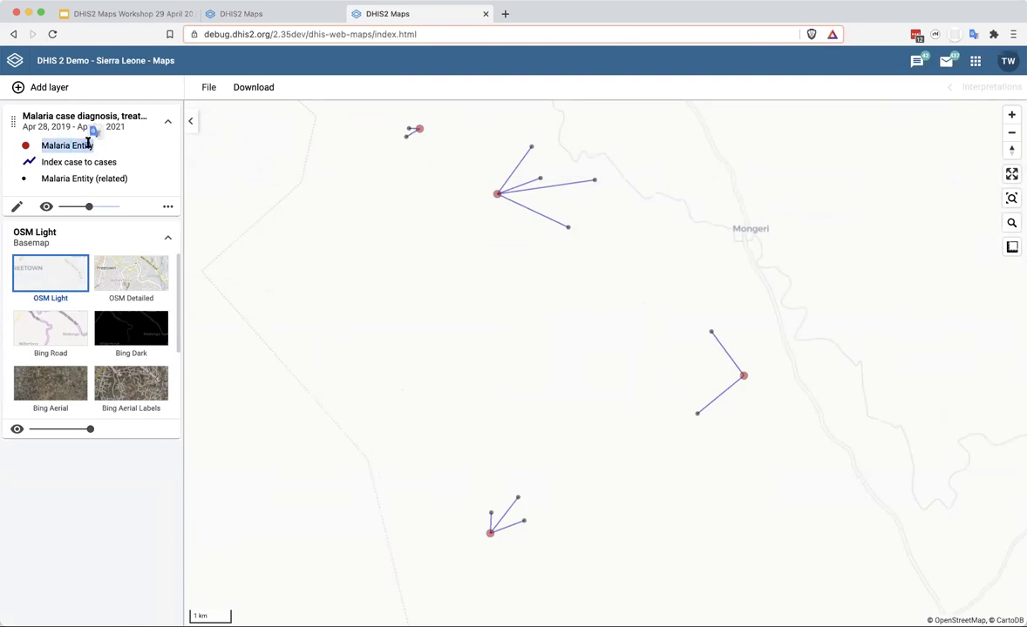
{"action": "left_click", "coordinate": [38, 146]}
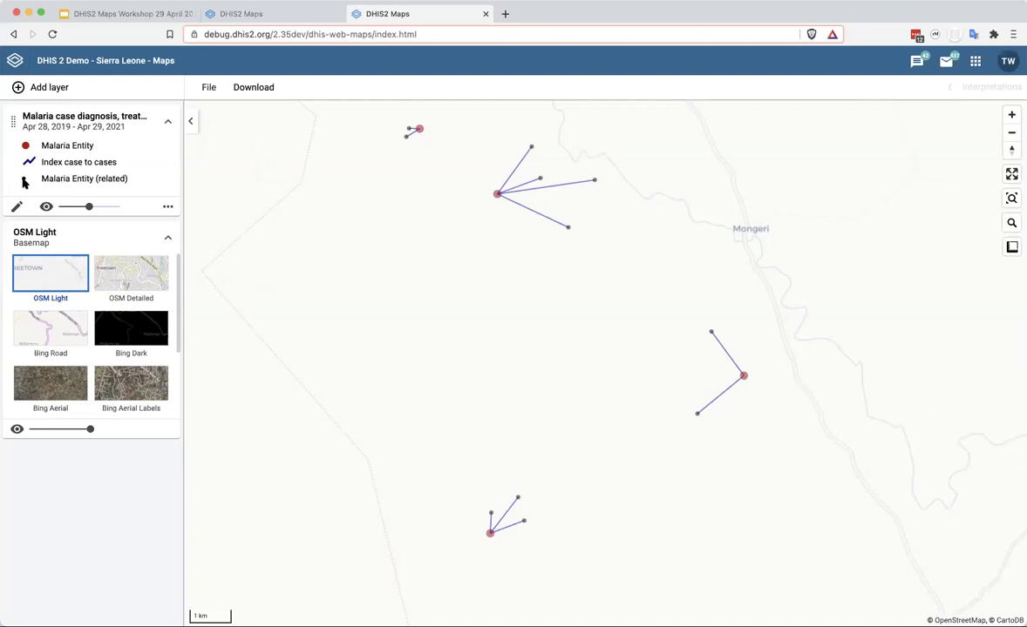
{"action": "left_click", "coordinate": [16, 206]}
Make the tracked entity points green with size 12
{"action": "left_click", "coordinate": [661, 232]}
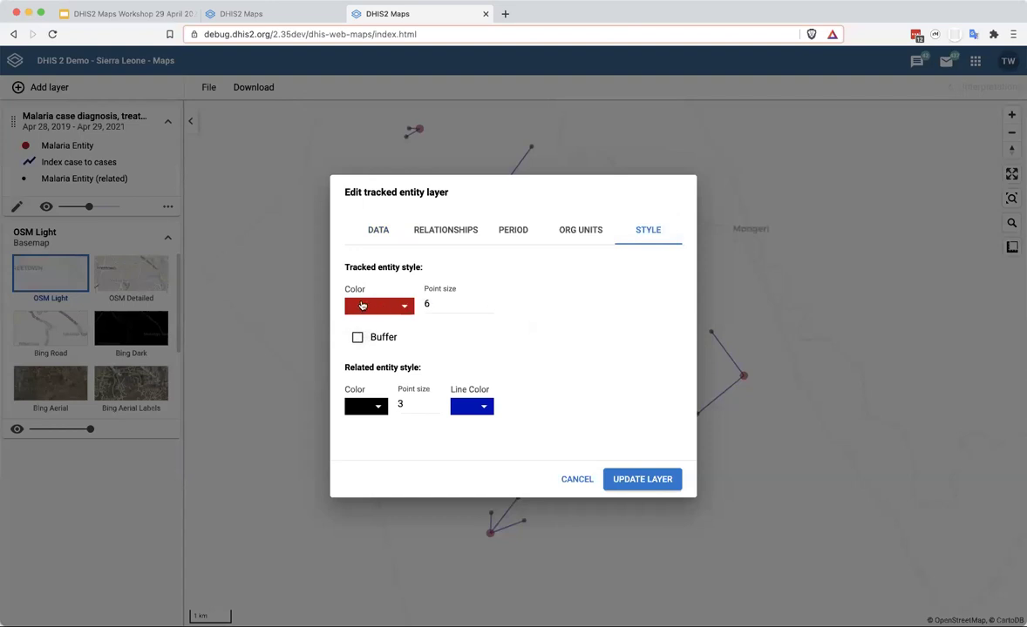
{"action": "left_click", "coordinate": [363, 307]}
{"action": "left_click", "coordinate": [407, 387]}
{"action": "left_click", "coordinate": [435, 305]}
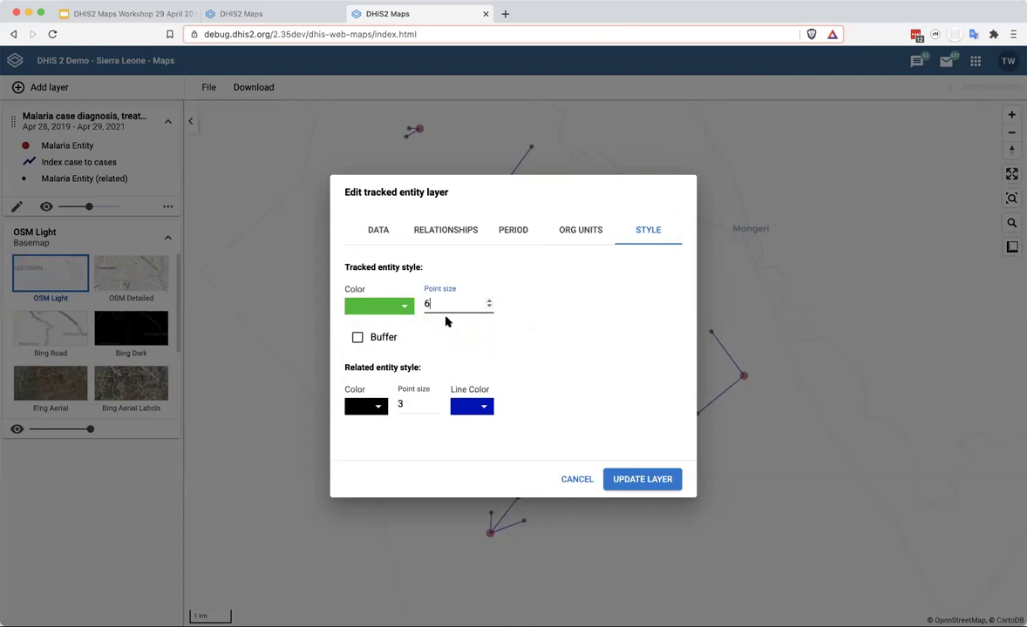
{"action": "left_click", "coordinate": [488, 300]}
{"action": "left_click", "coordinate": [488, 300]}
{"action": "left_click", "coordinate": [488, 299]}
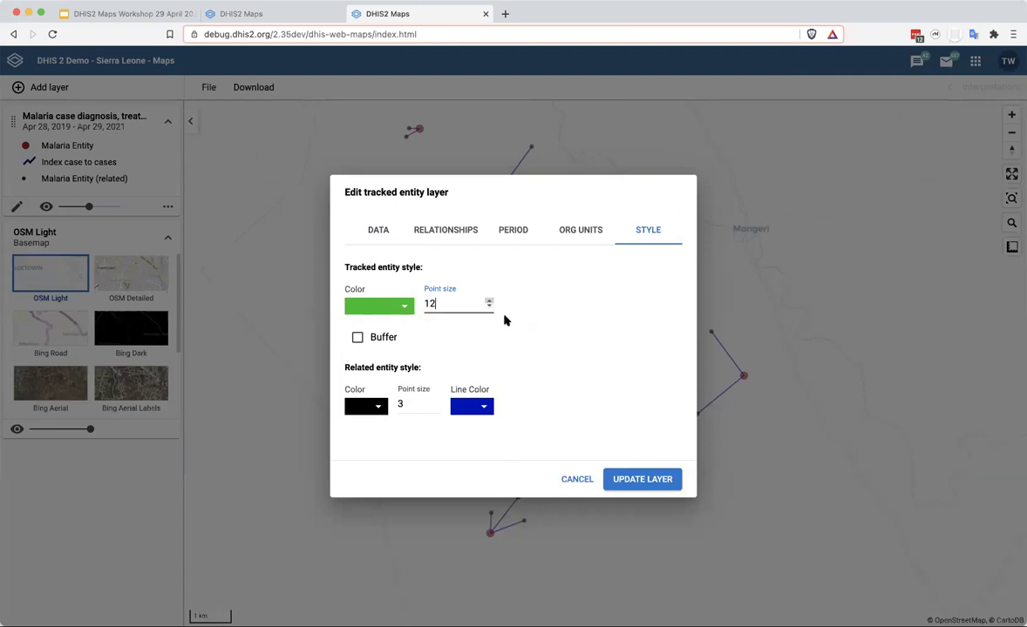
Make the related entity points blue with size 12
{"action": "left_click", "coordinate": [371, 408]}
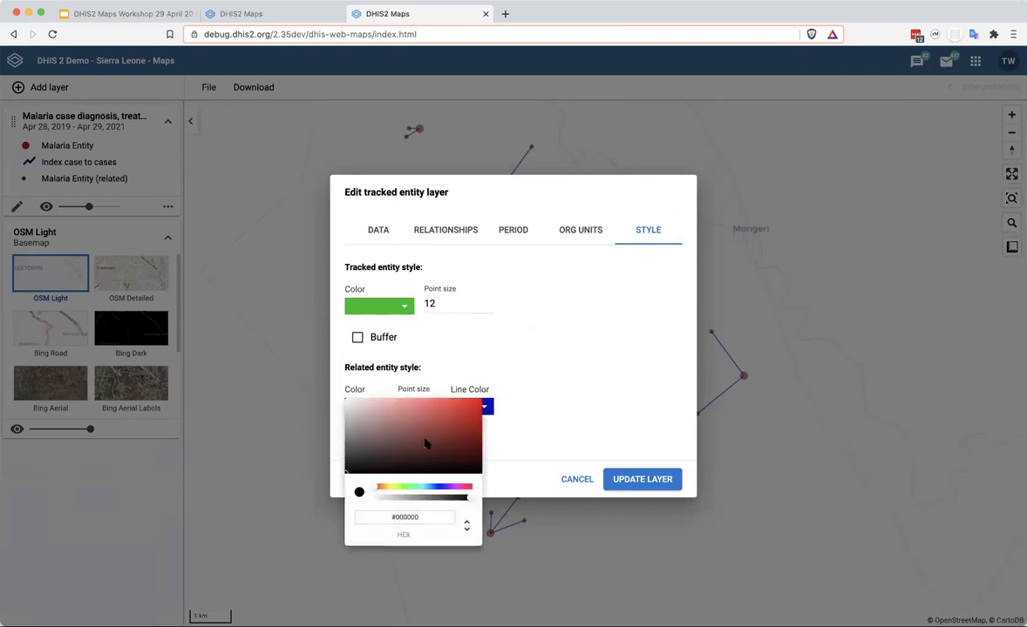
{"action": "left_click", "coordinate": [439, 486]}
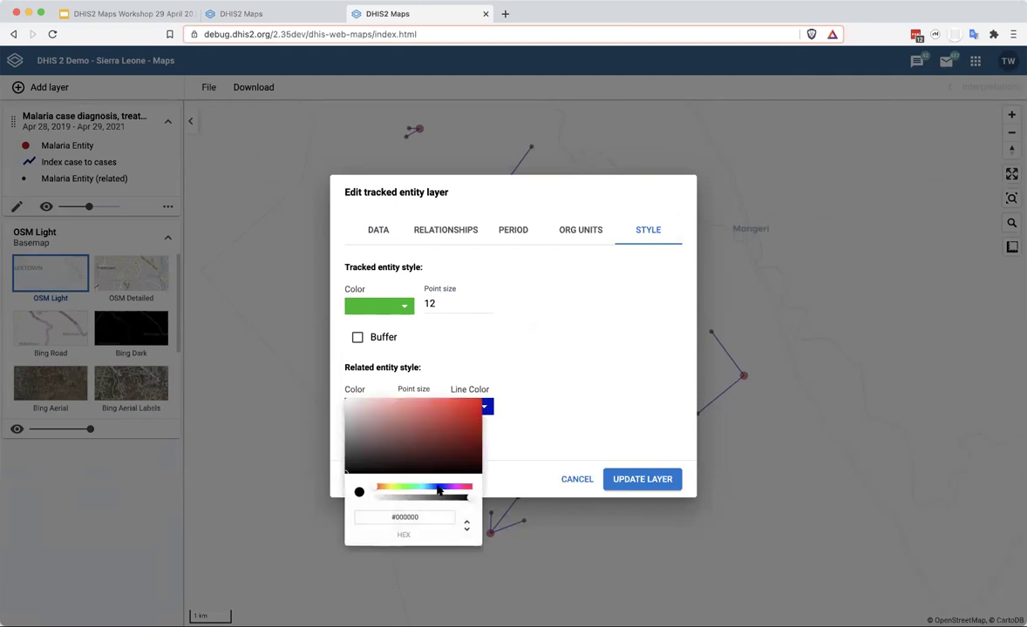
{"action": "left_click", "coordinate": [461, 424]}
{"action": "left_click", "coordinate": [407, 405]}
{"action": "left_click", "coordinate": [407, 405]}
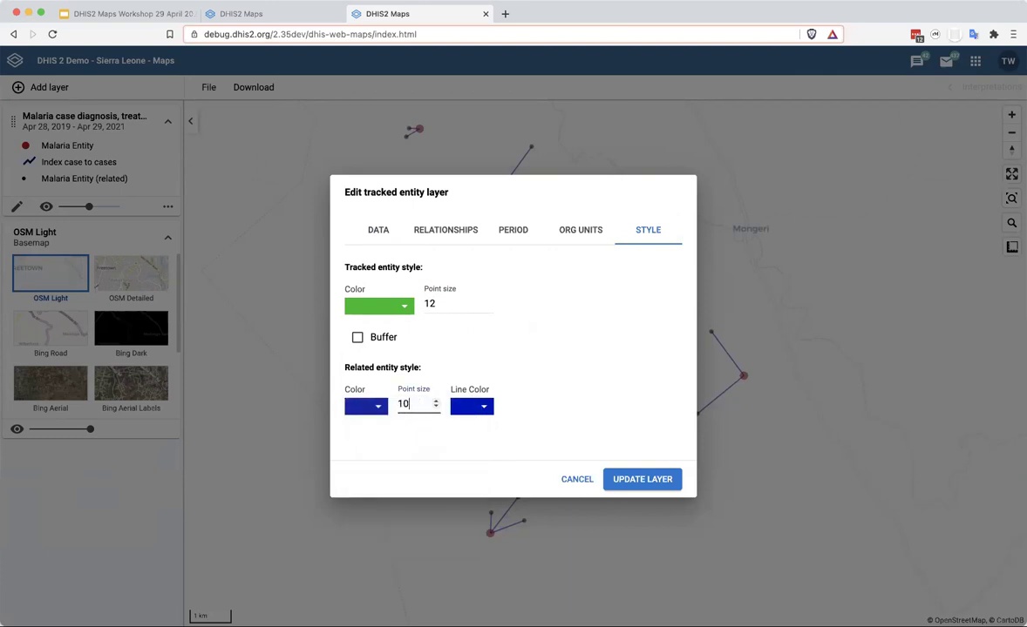
Color the relationship lines red and apply the updated style
{"action": "left_click", "coordinate": [473, 407]}
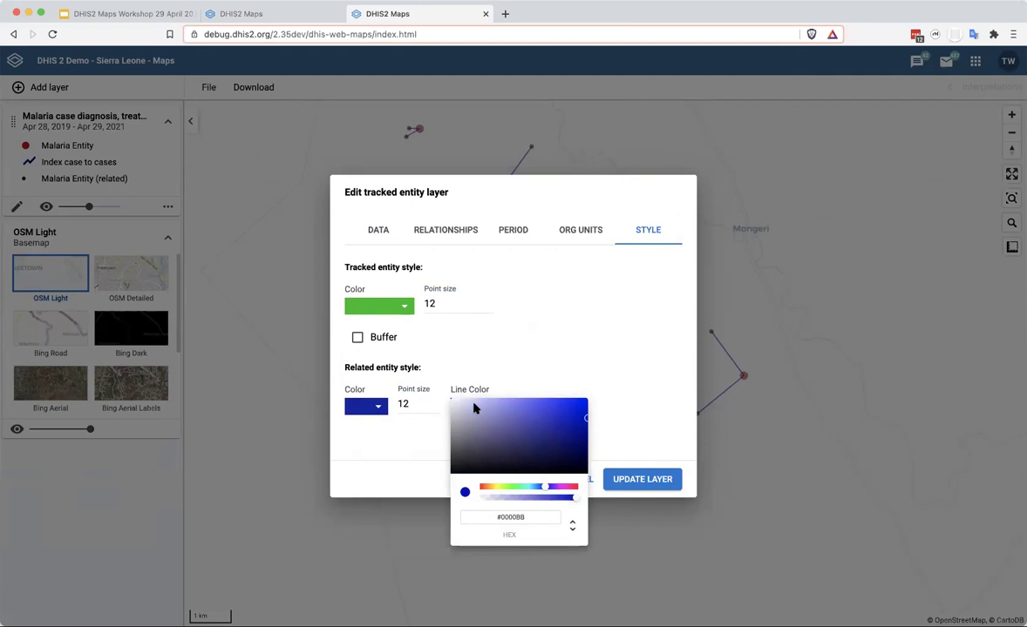
{"action": "left_click", "coordinate": [576, 489]}
{"action": "left_click", "coordinate": [626, 412]}
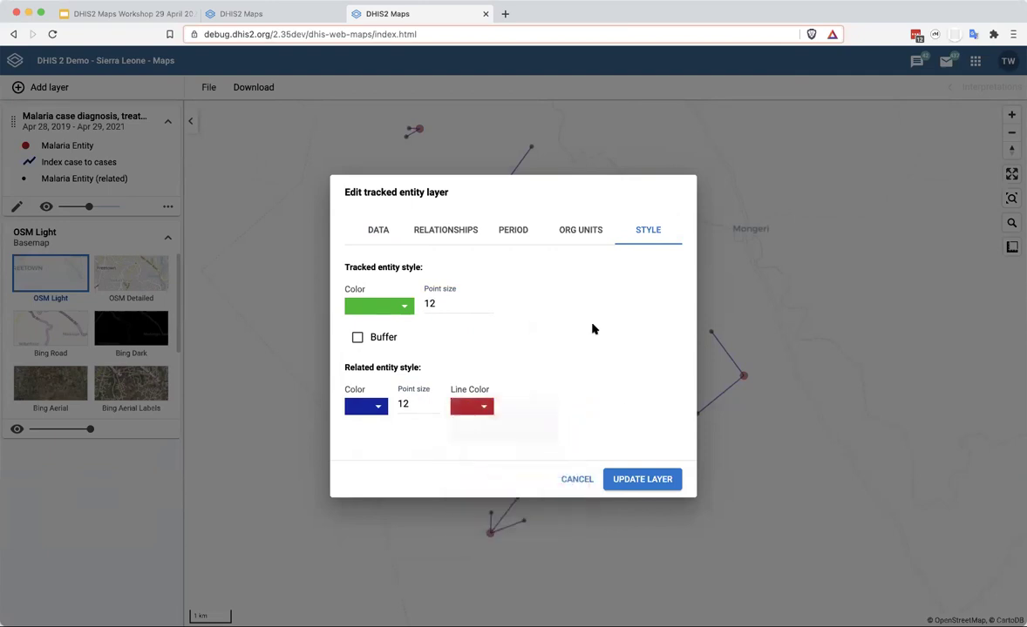
{"action": "left_click", "coordinate": [624, 481]}
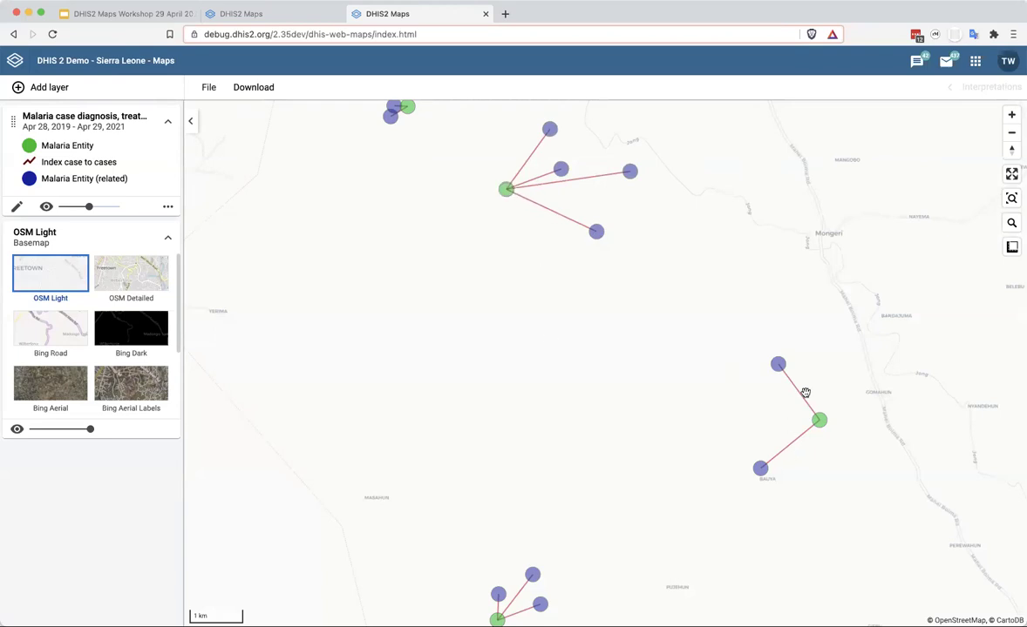
Zoom out the map to see the green and blue malaria case points
{"action": "scroll", "coordinate": [621, 417], "scroll_direction": "down", "scroll_amount": 2}
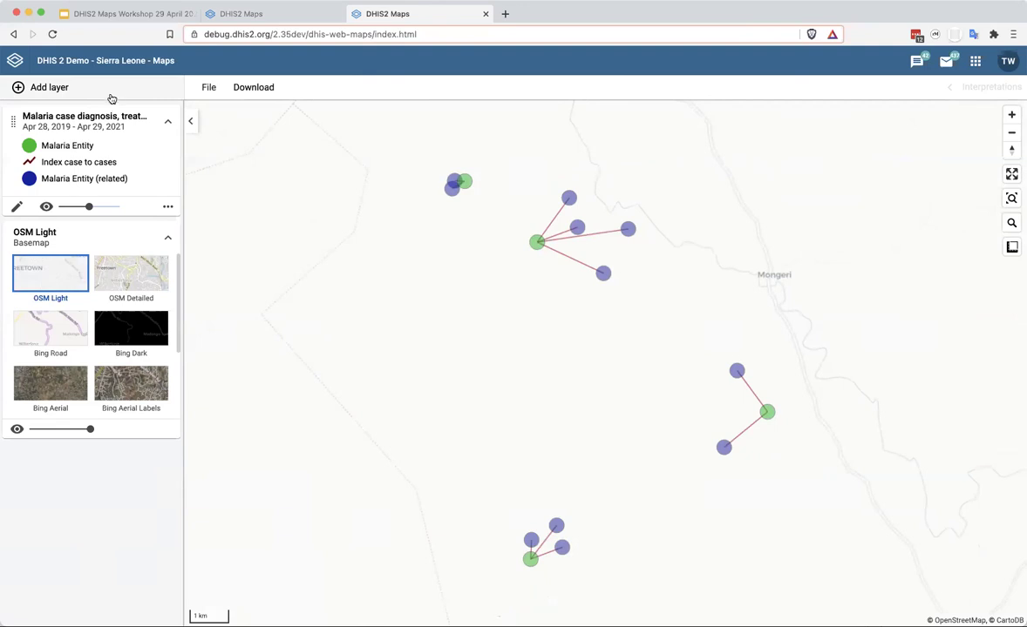
Start a tracked entities layer, browse its relationship and data options, then cancel it
{"action": "left_click", "coordinate": [117, 92]}
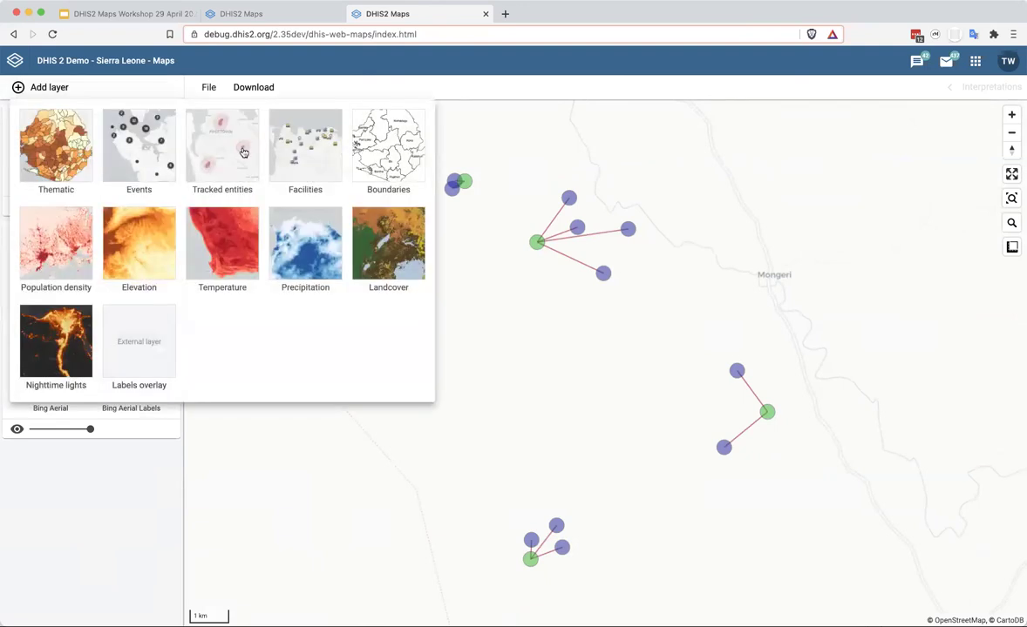
{"action": "left_click", "coordinate": [225, 139]}
{"action": "left_click", "coordinate": [462, 230]}
{"action": "left_click", "coordinate": [380, 236]}
{"action": "left_click", "coordinate": [591, 481]}
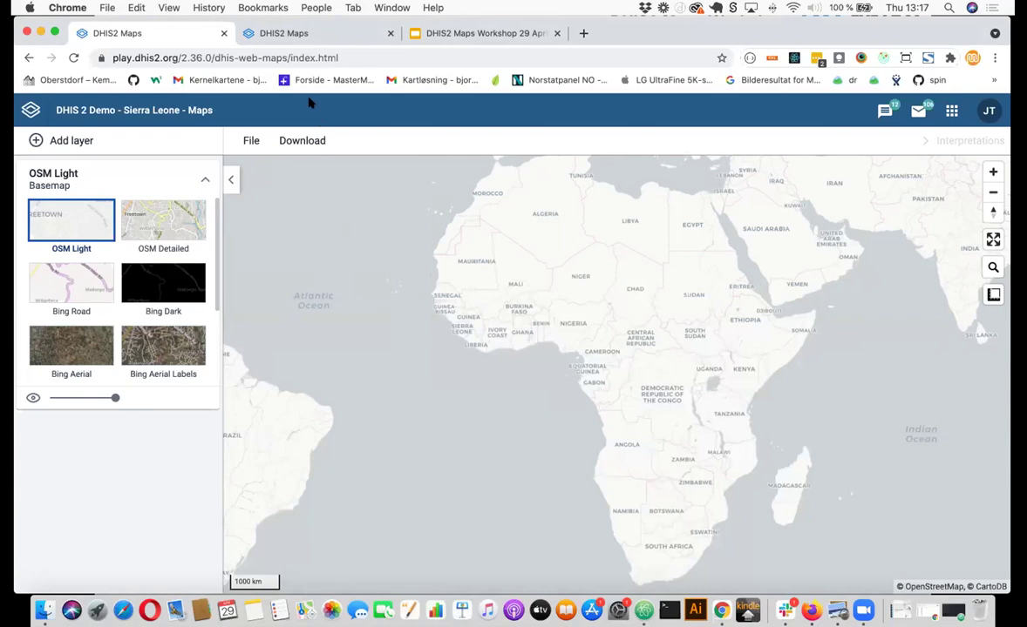
Switch to and reload the academy demo Maps tab, then show the layer gallery
{"action": "left_click", "coordinate": [294, 32]}
{"action": "left_click", "coordinate": [73, 57]}
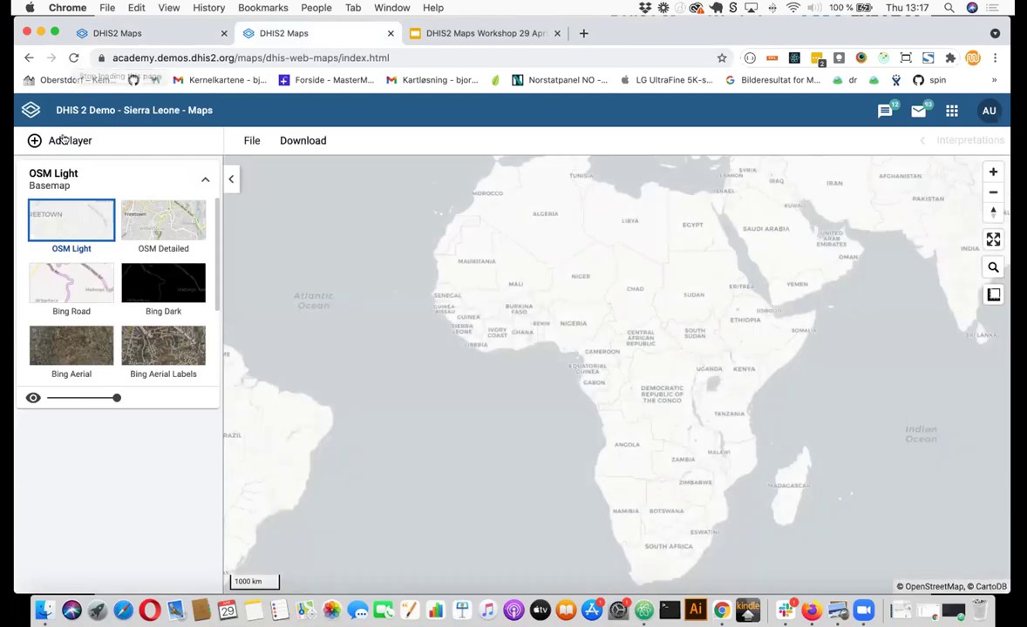
{"action": "left_click", "coordinate": [61, 141]}
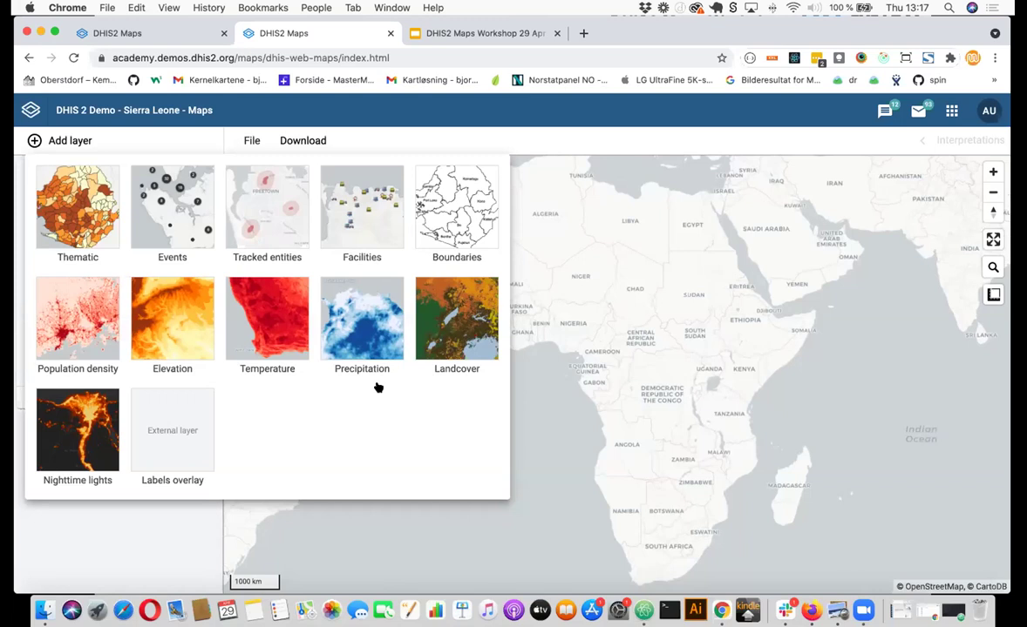
Add an Elevation layer with default metre ranges and centre the view on East Africa
{"action": "left_click", "coordinate": [185, 329]}
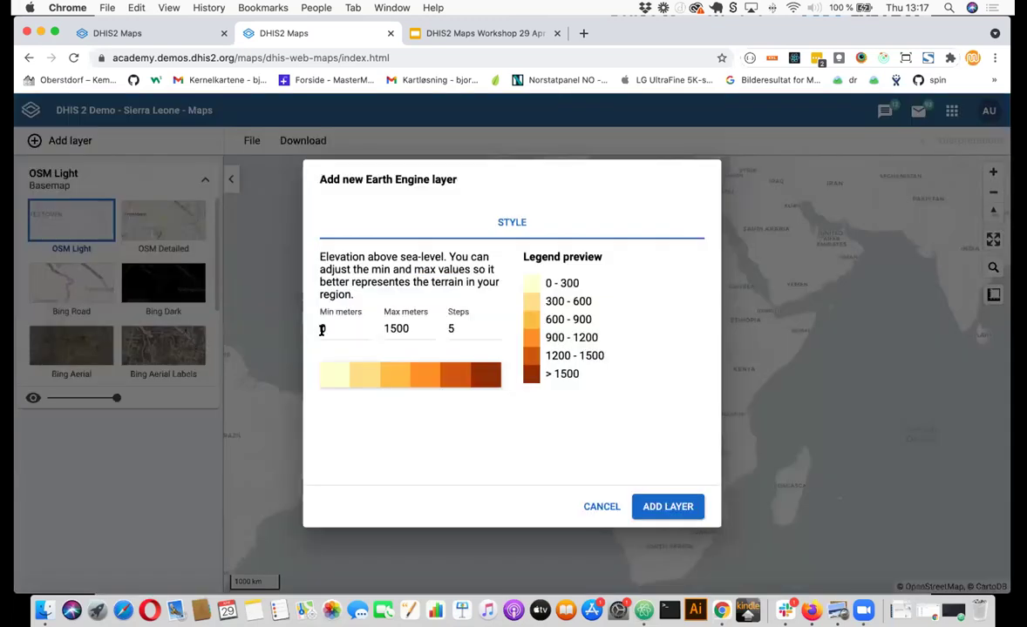
{"action": "left_click", "coordinate": [663, 507]}
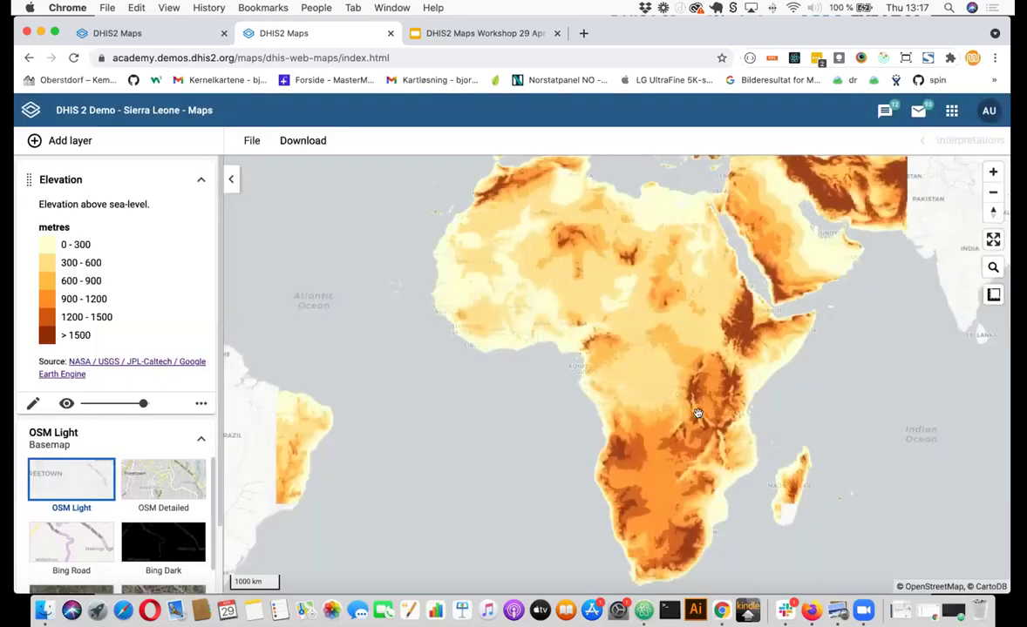
{"action": "left_click_drag", "start_coordinate": [601, 497], "coordinate": [475, 523]}
{"action": "scroll", "coordinate": [595, 390], "scroll_direction": "up", "scroll_amount": 5}
{"action": "scroll", "coordinate": [596, 410], "scroll_direction": "down", "scroll_amount": 3}
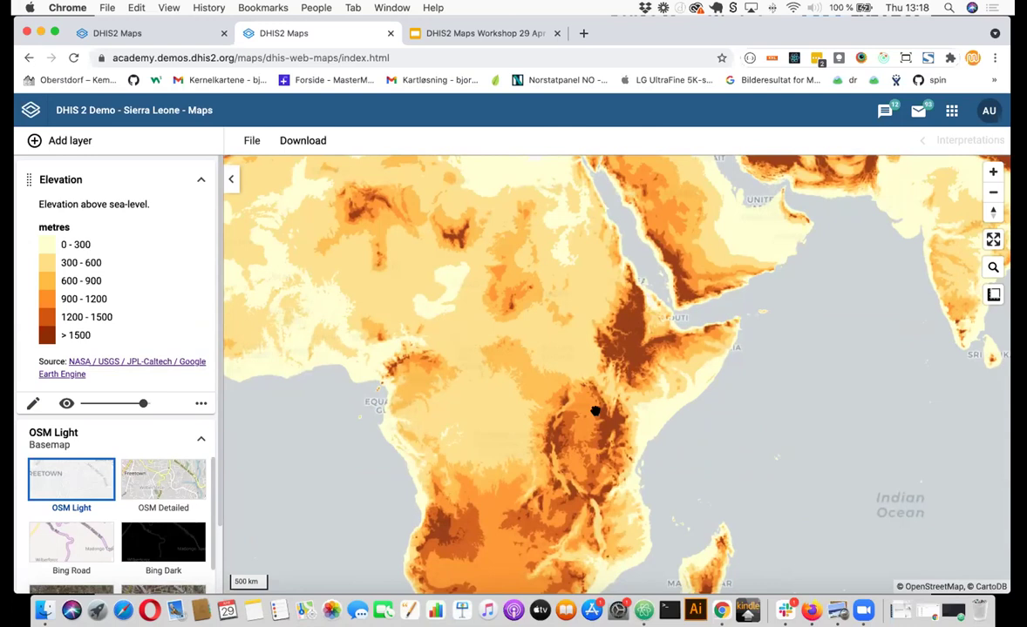
Pan over Africa, Arabia and Europe, then make the Elevation layer semi-transparent
{"action": "left_click_drag", "start_coordinate": [565, 360], "coordinate": [663, 450]}
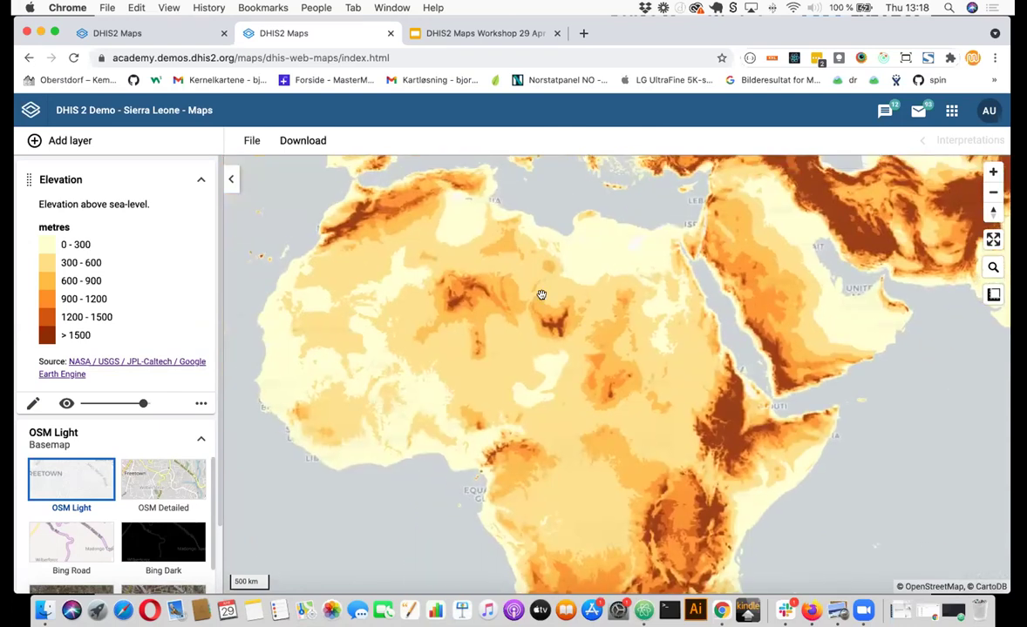
{"action": "left_click_drag", "start_coordinate": [541, 281], "coordinate": [519, 424]}
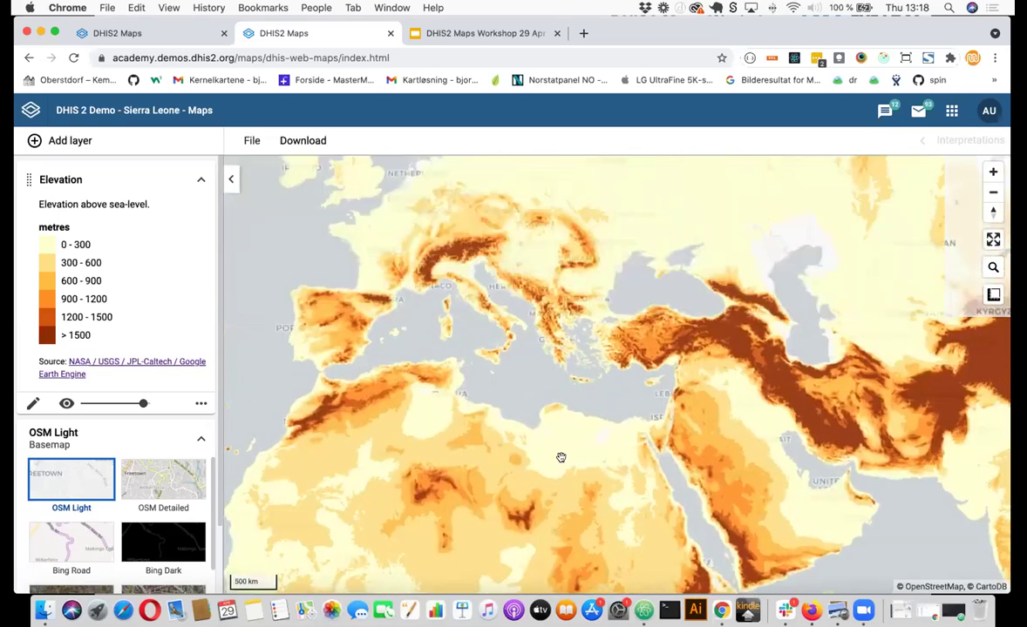
{"action": "left_click_drag", "start_coordinate": [559, 461], "coordinate": [534, 436]}
{"action": "scroll", "coordinate": [534, 436], "scroll_direction": "up", "scroll_amount": 5}
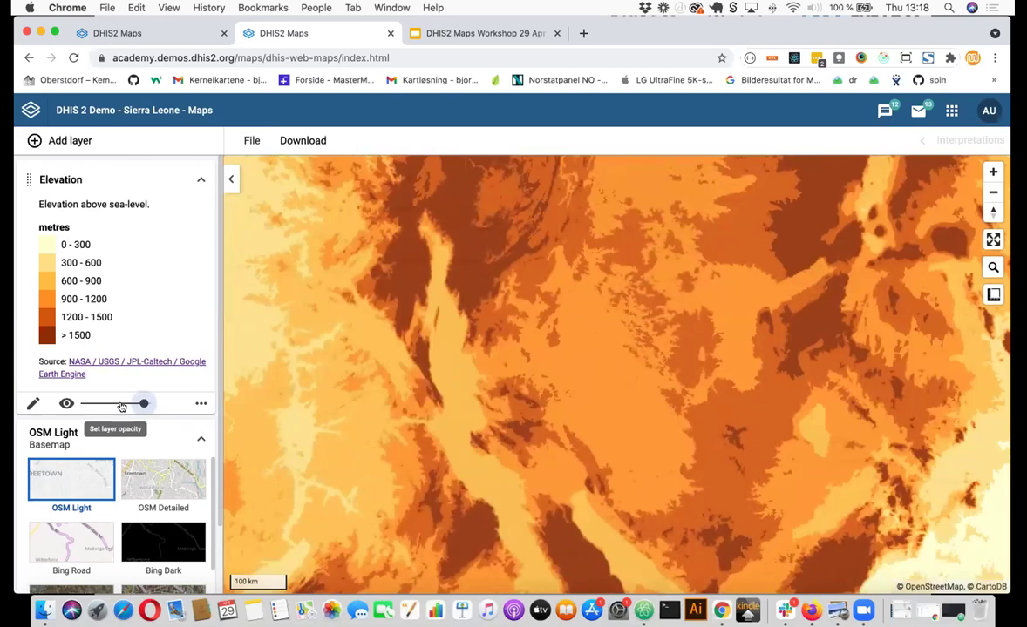
{"action": "left_click_drag", "start_coordinate": [144, 404], "coordinate": [108, 406]}
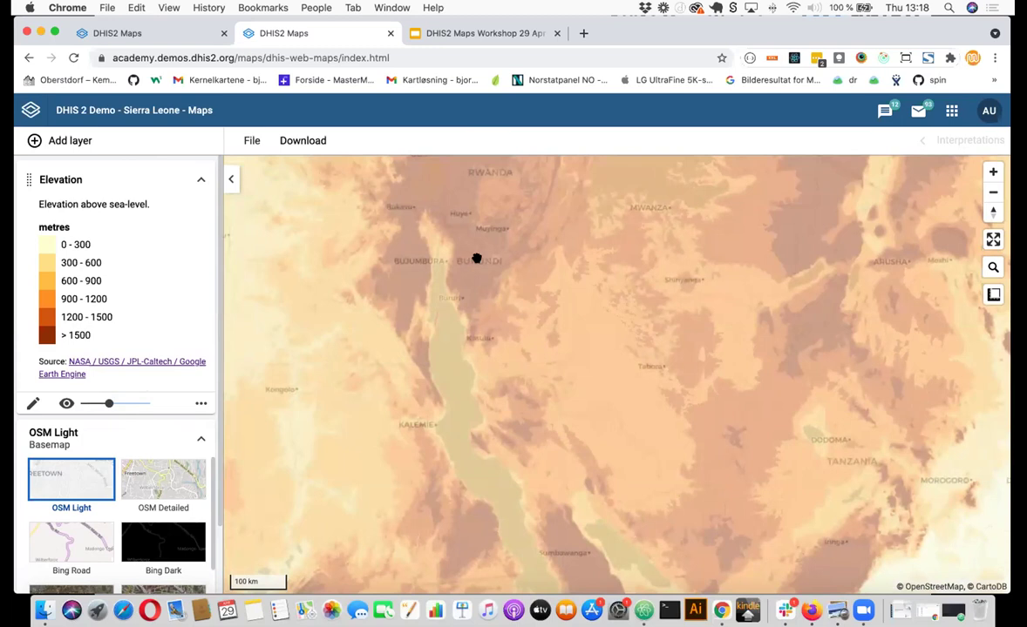
Show the elevation value, 1612 metres, for a point near Burundi
{"action": "right_click", "coordinate": [477, 259]}
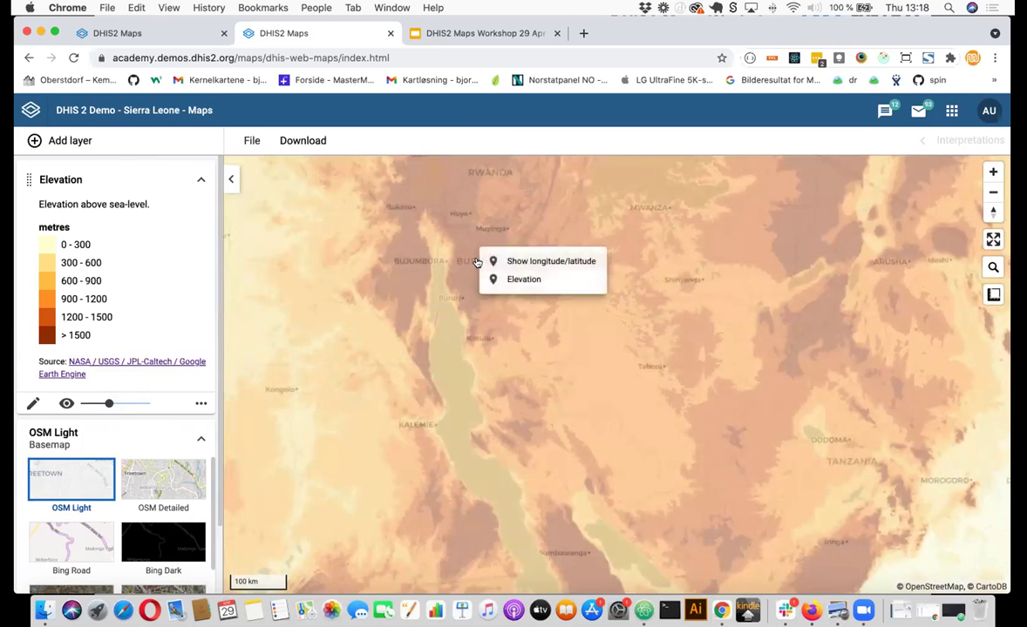
{"action": "left_click", "coordinate": [523, 279]}
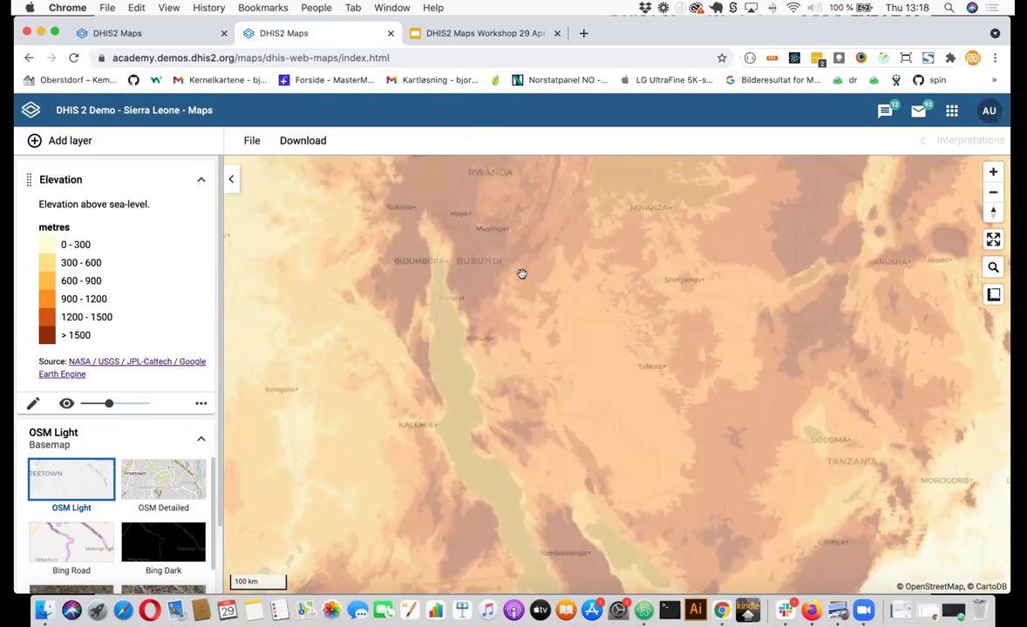
{"action": "left_click_drag", "start_coordinate": [504, 305], "coordinate": [504, 294]}
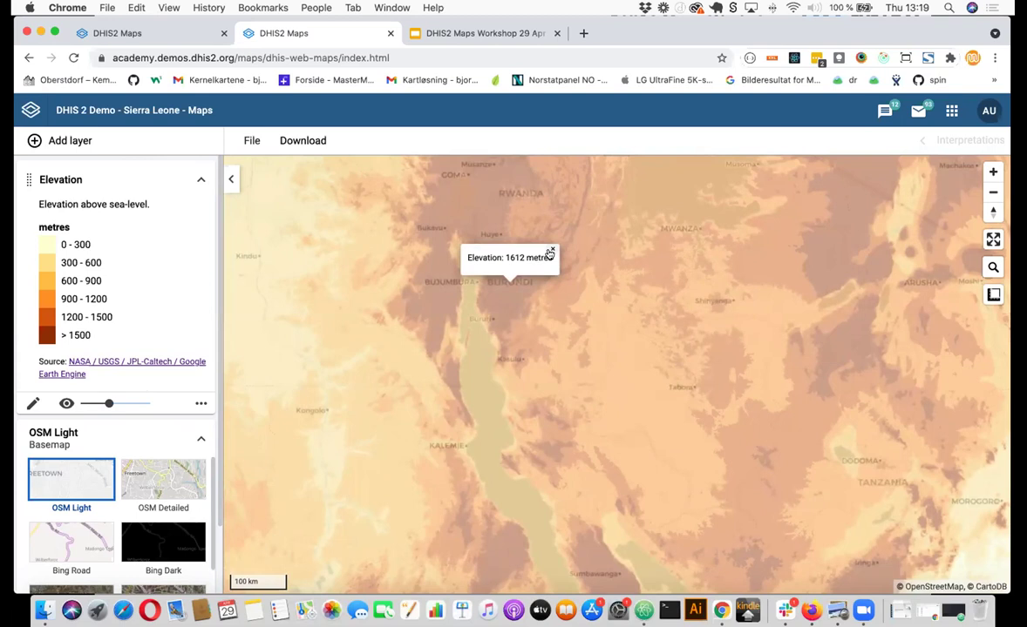
Close the elevation popup, reload the other Maps tab, and bring up the layer type gallery
{"action": "left_click", "coordinate": [550, 253]}
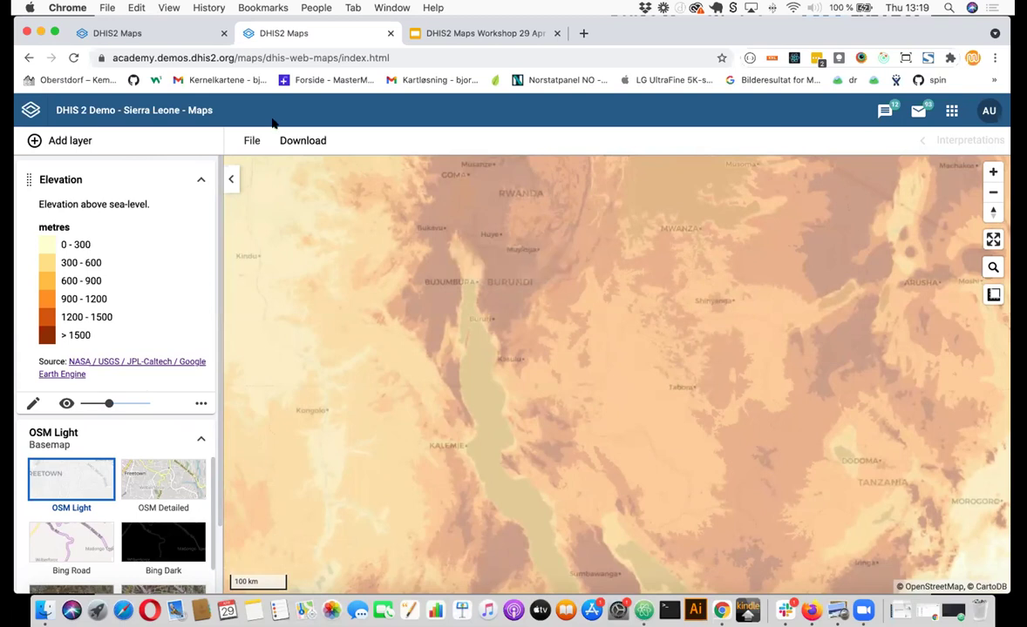
{"action": "left_click", "coordinate": [157, 35]}
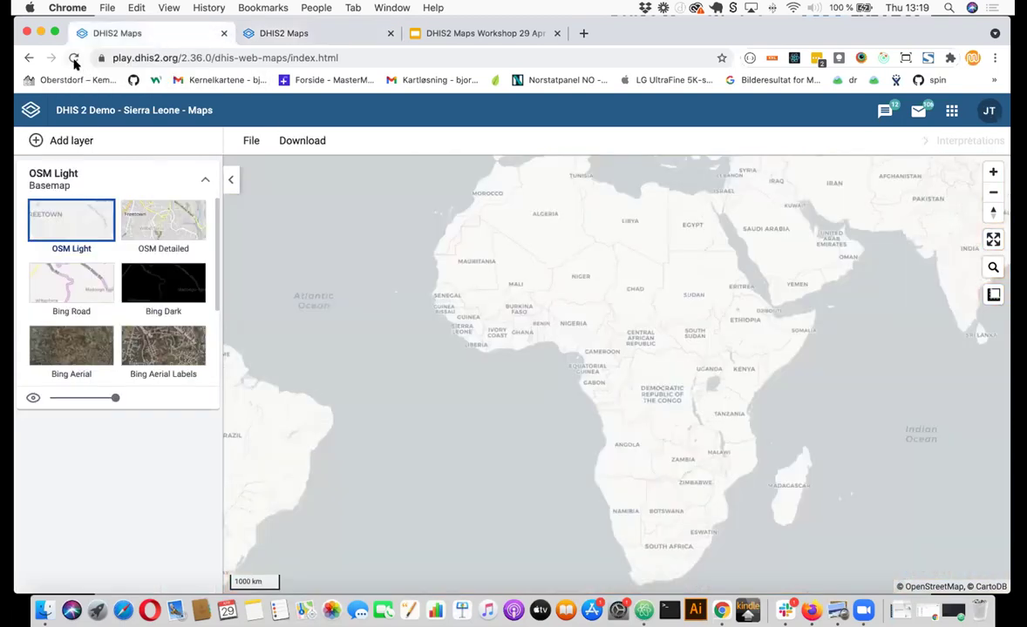
{"action": "left_click", "coordinate": [73, 59]}
{"action": "left_click", "coordinate": [78, 142]}
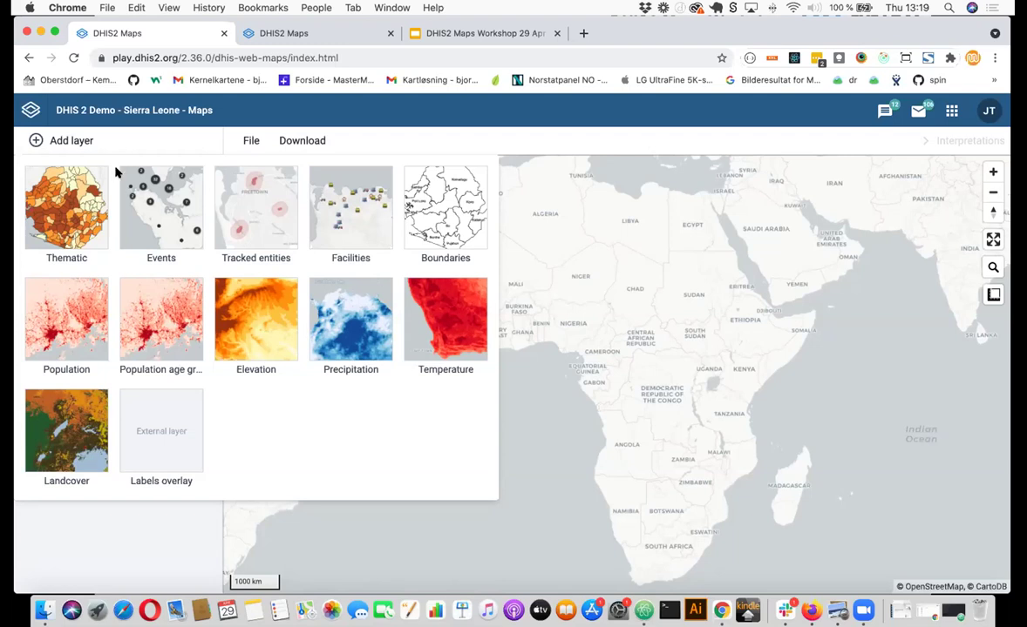
Add a 2020 Population layer with Sum and Mean aggregation over Sierra Leone's districts
{"action": "left_click", "coordinate": [72, 326]}
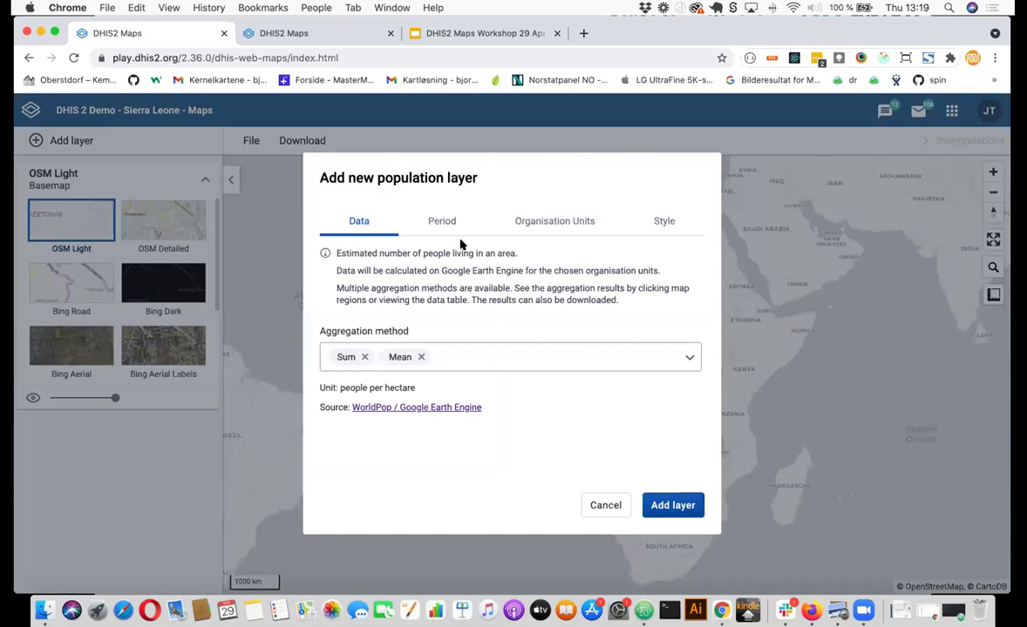
{"action": "left_click", "coordinate": [544, 223]}
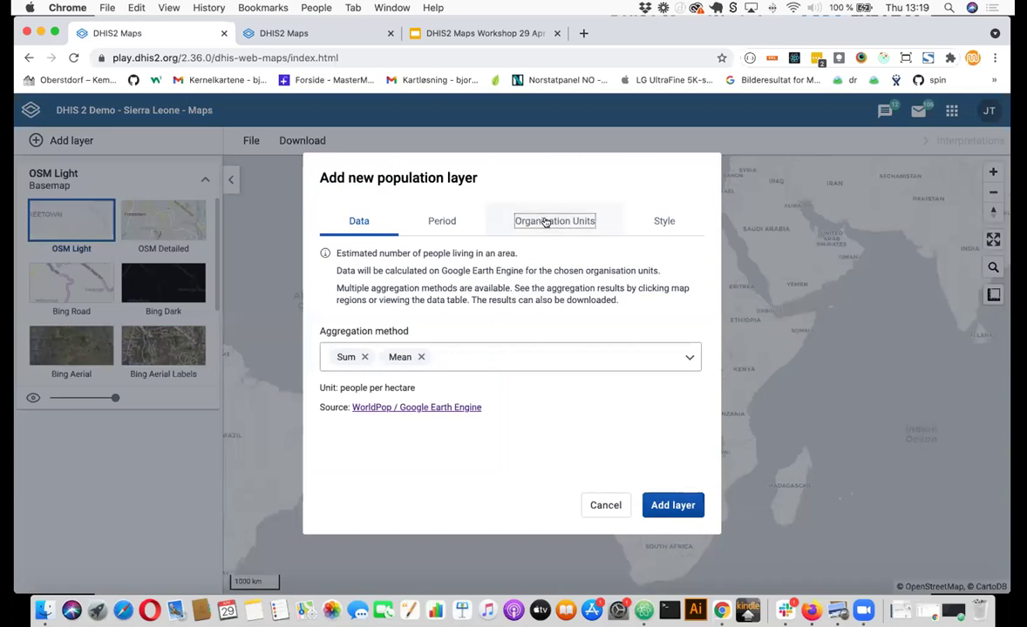
{"action": "left_click", "coordinate": [360, 223]}
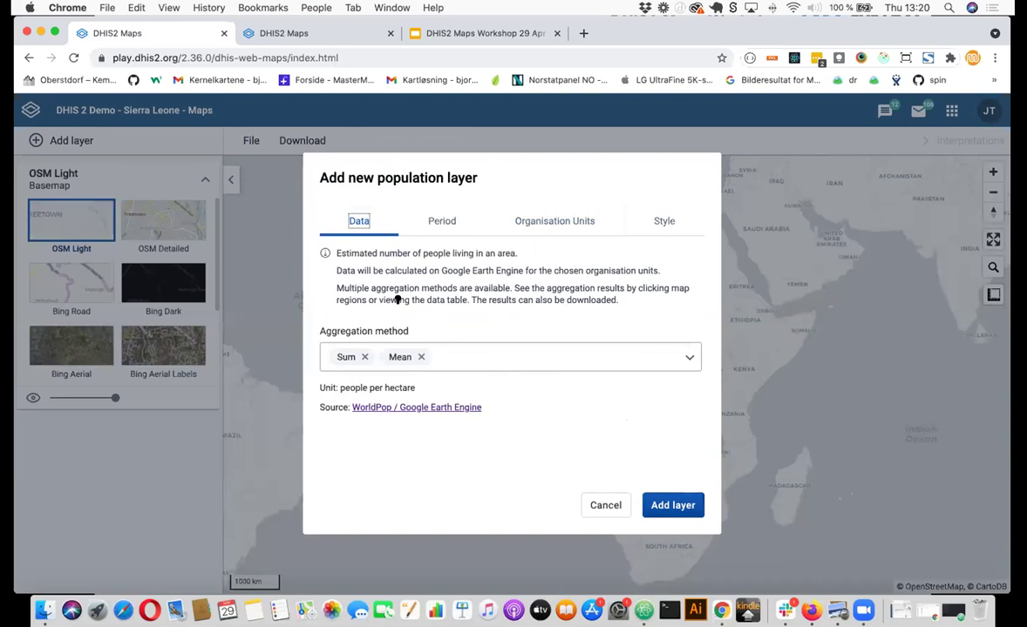
{"action": "left_click", "coordinate": [483, 362]}
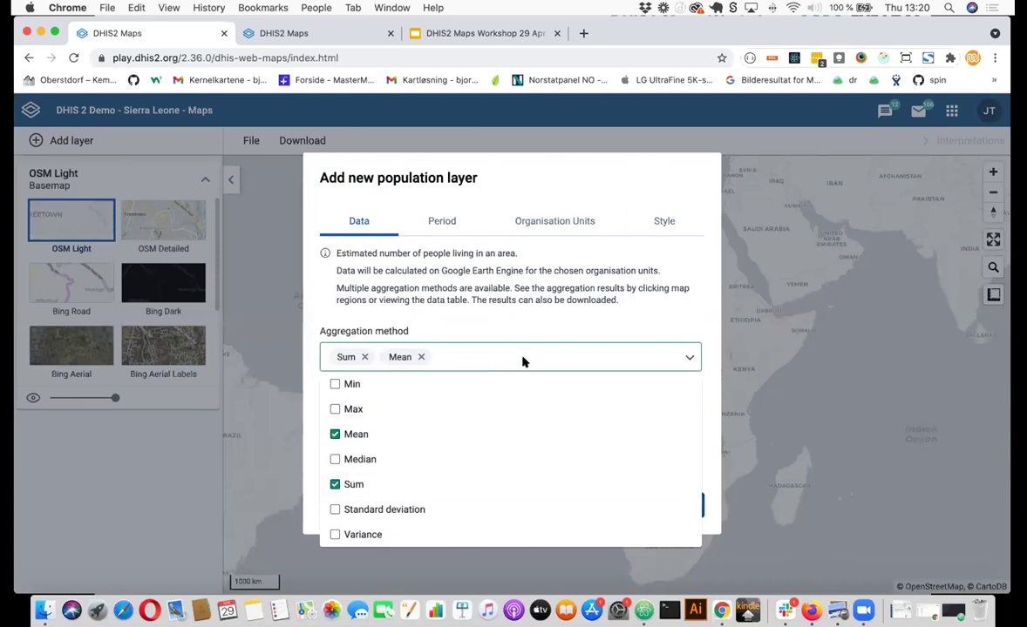
{"action": "left_click", "coordinate": [483, 333]}
{"action": "left_click", "coordinate": [673, 510]}
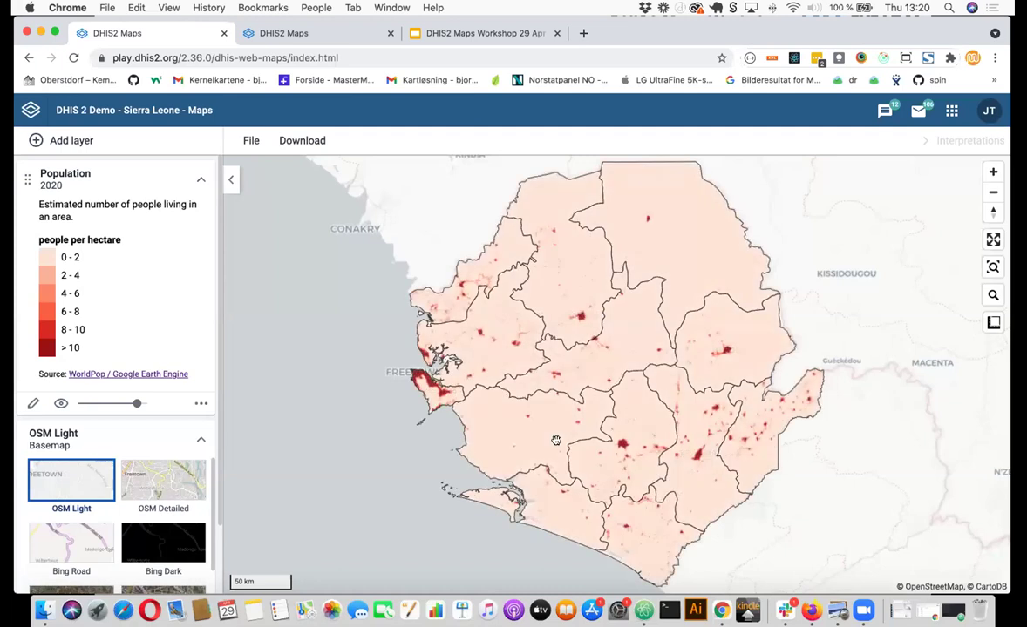
Check Tonkolili's population sum, then drill down to its chiefdoms and zoom in
{"action": "left_click", "coordinate": [616, 349]}
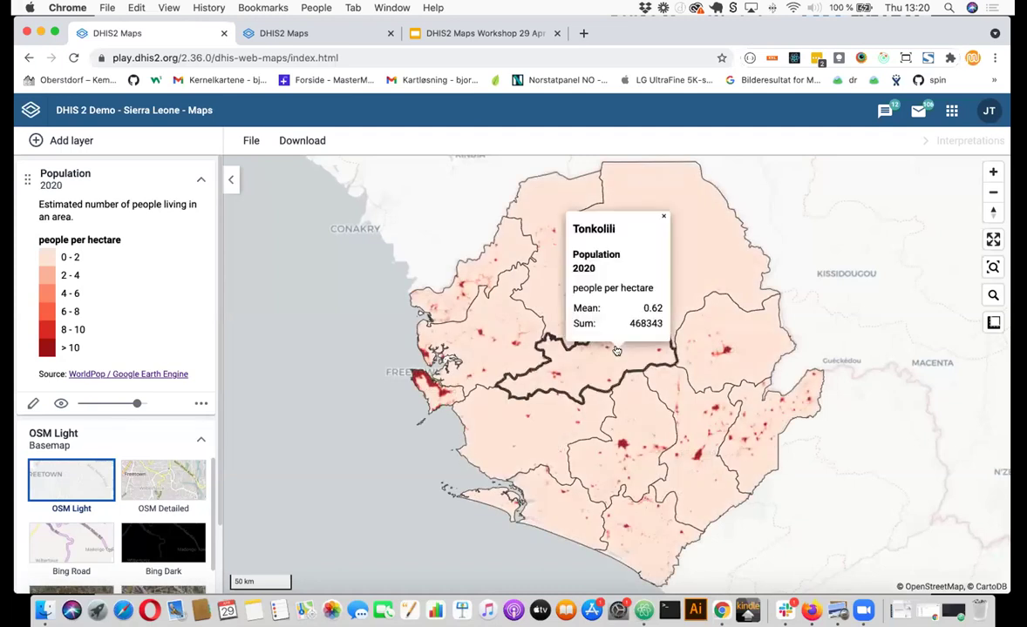
{"action": "left_click_drag", "start_coordinate": [628, 323], "coordinate": [660, 322]}
{"action": "right_click", "coordinate": [614, 353]}
{"action": "left_click", "coordinate": [660, 328]}
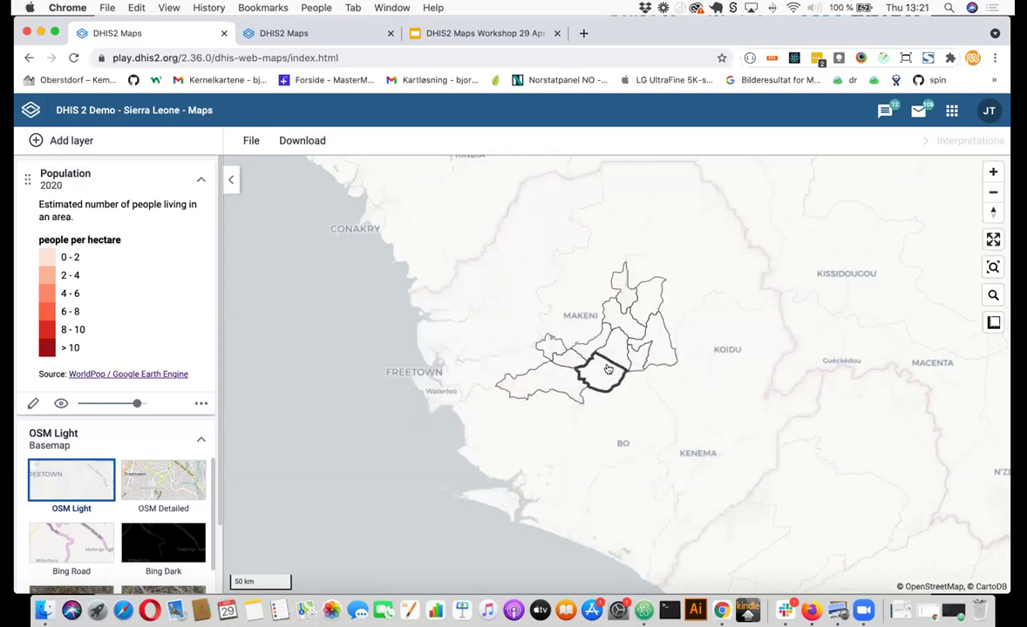
{"action": "scroll", "coordinate": [610, 366], "scroll_direction": "up", "scroll_amount": 5}
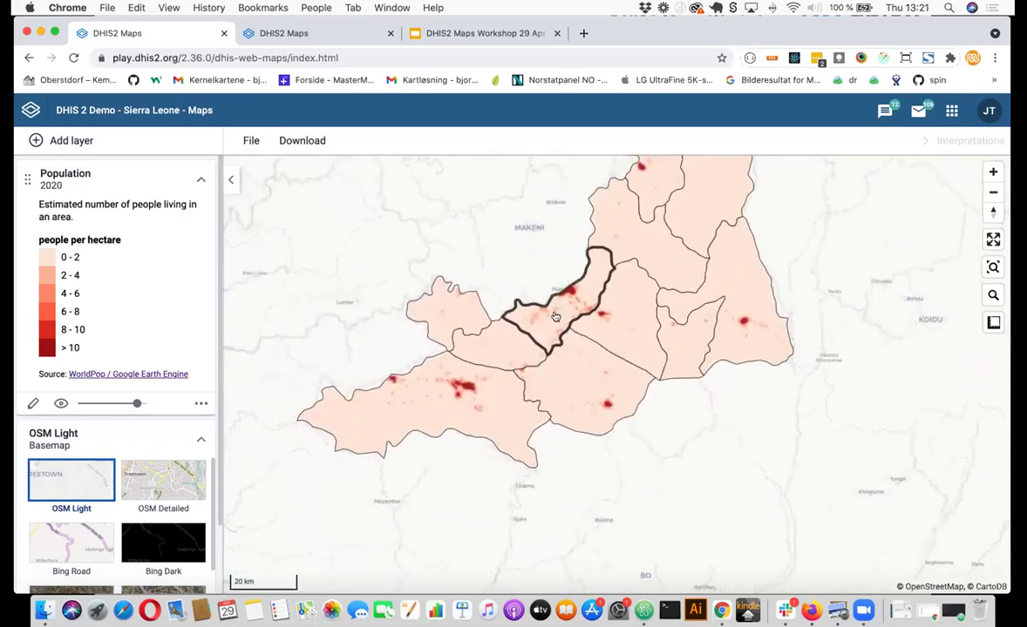
Show the population data table sorted by Sum descending, then start a new empty map
{"action": "left_click", "coordinate": [200, 407]}
{"action": "left_click", "coordinate": [268, 409]}
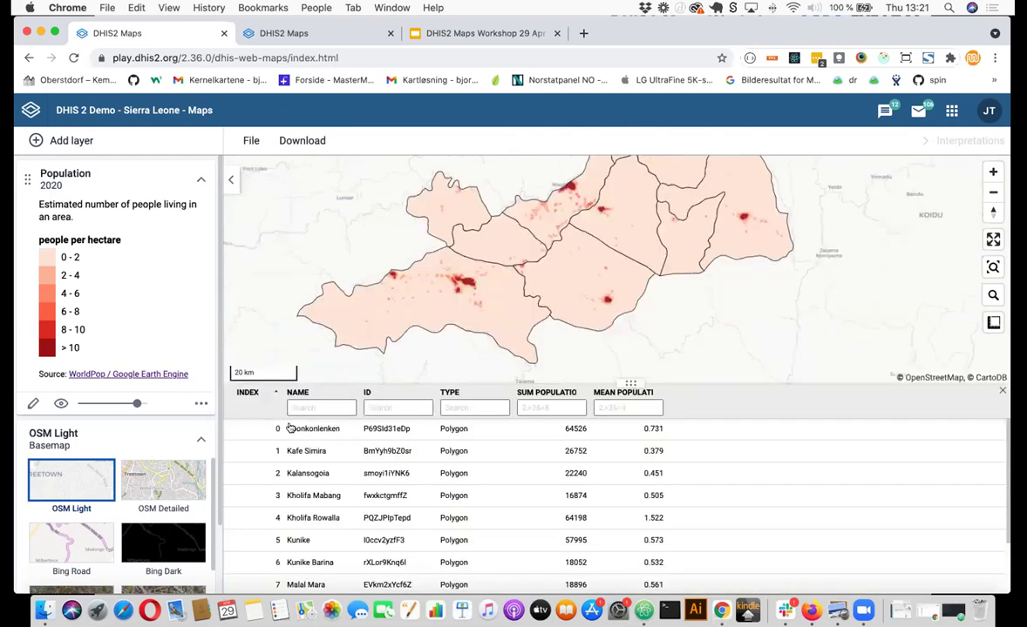
{"action": "left_click", "coordinate": [570, 394]}
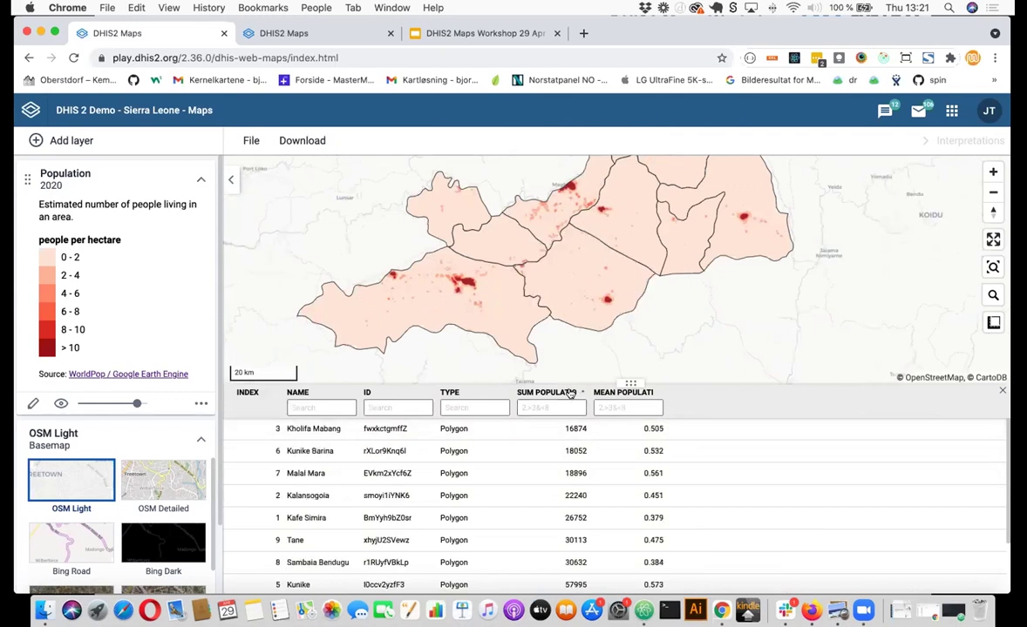
{"action": "left_click", "coordinate": [569, 394]}
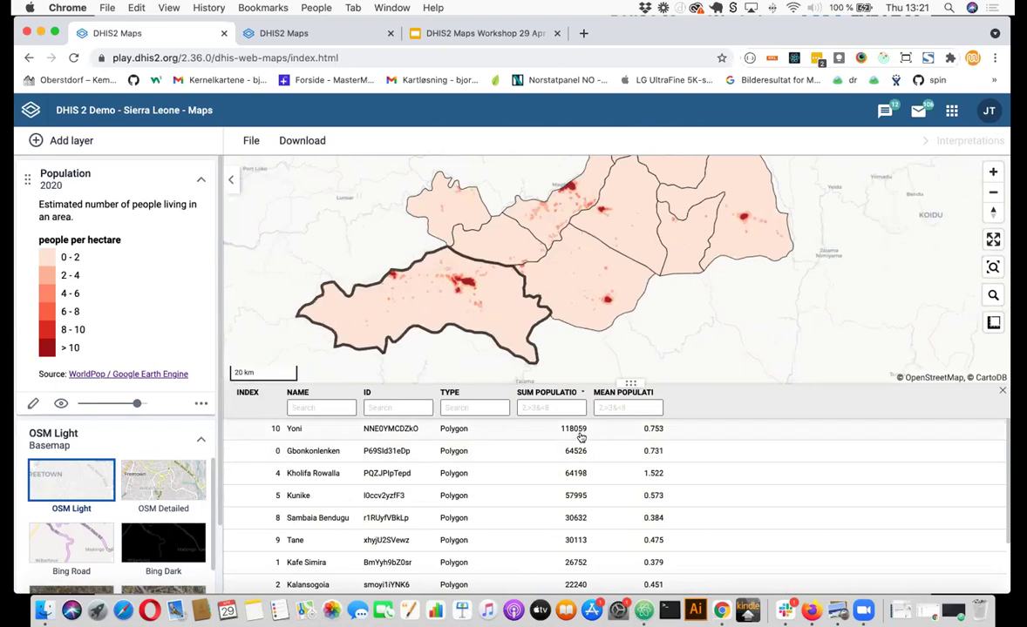
{"action": "left_click_drag", "start_coordinate": [678, 322], "coordinate": [711, 348]}
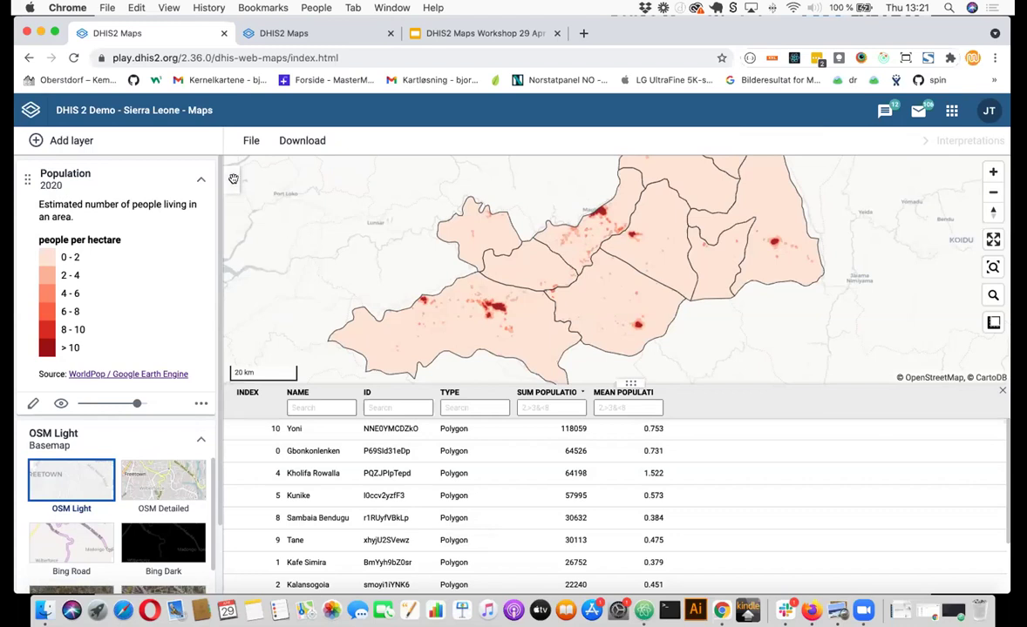
{"action": "left_click", "coordinate": [250, 141]}
{"action": "left_click", "coordinate": [267, 170]}
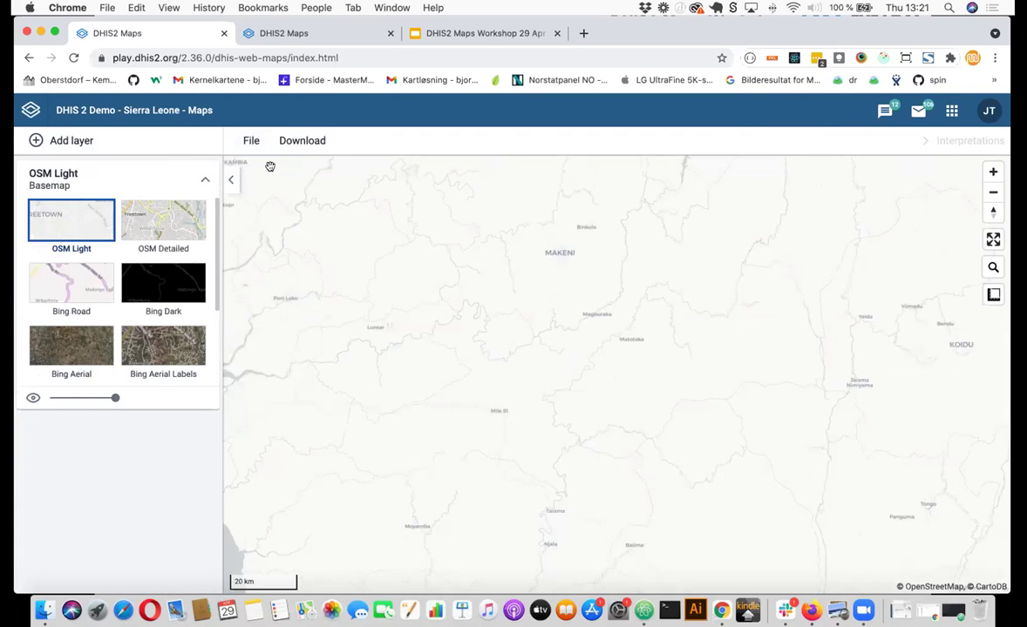
Start a Population age groups layer with Men and Women 80 years and above selected
{"action": "left_click", "coordinate": [85, 139]}
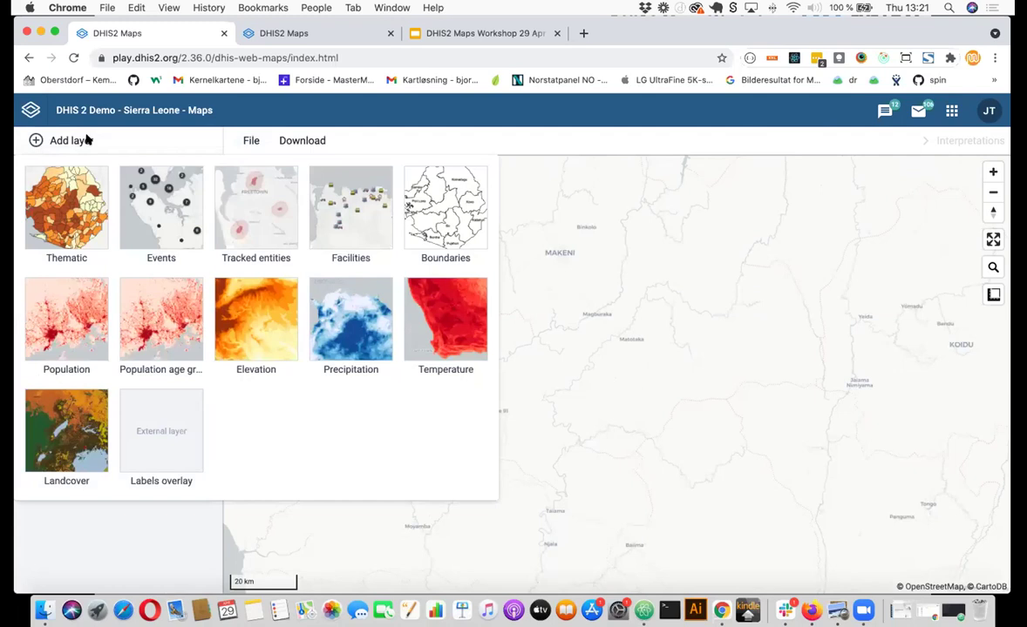
{"action": "left_click", "coordinate": [165, 304]}
{"action": "left_click", "coordinate": [364, 352]}
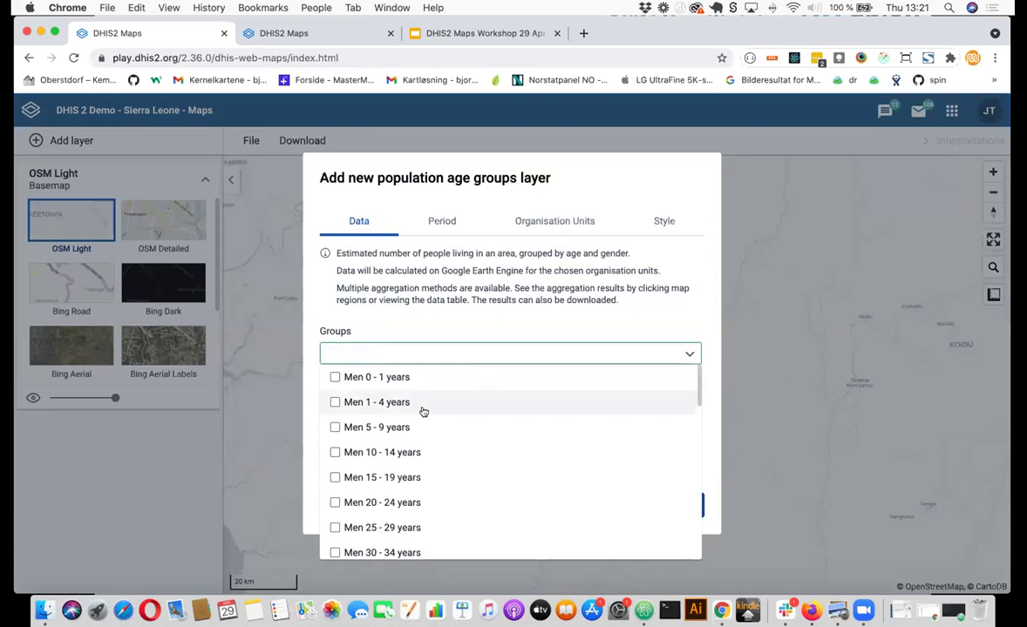
{"action": "scroll", "coordinate": [446, 413], "scroll_direction": "down", "scroll_amount": 5}
{"action": "scroll", "coordinate": [446, 414], "scroll_direction": "down", "scroll_amount": 10}
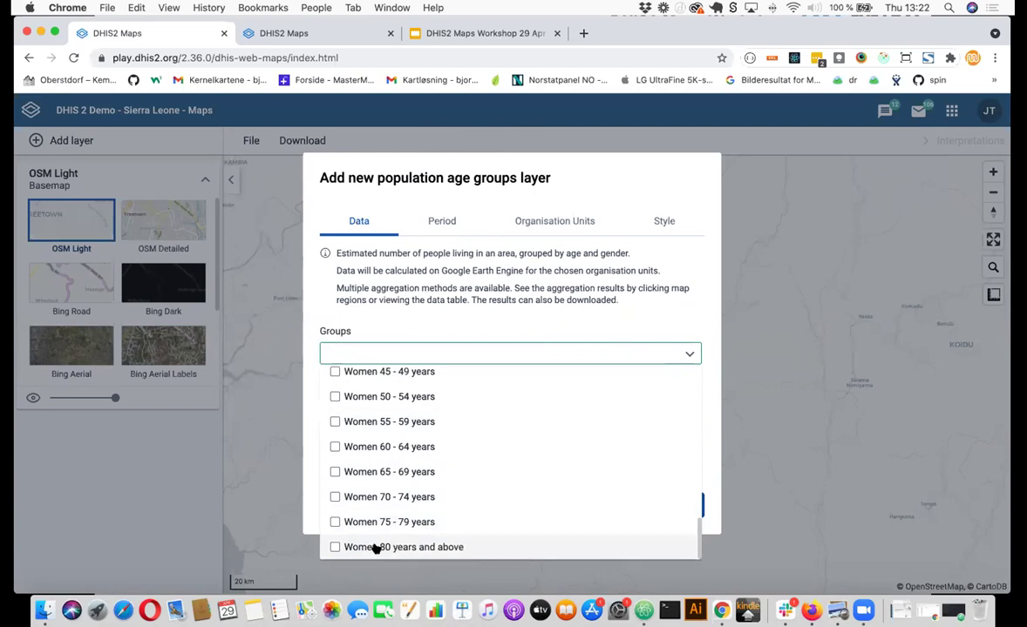
{"action": "left_click", "coordinate": [347, 548]}
{"action": "scroll", "coordinate": [470, 508], "scroll_direction": "up", "scroll_amount": 8}
{"action": "left_click", "coordinate": [424, 471]}
{"action": "left_click", "coordinate": [543, 318]}
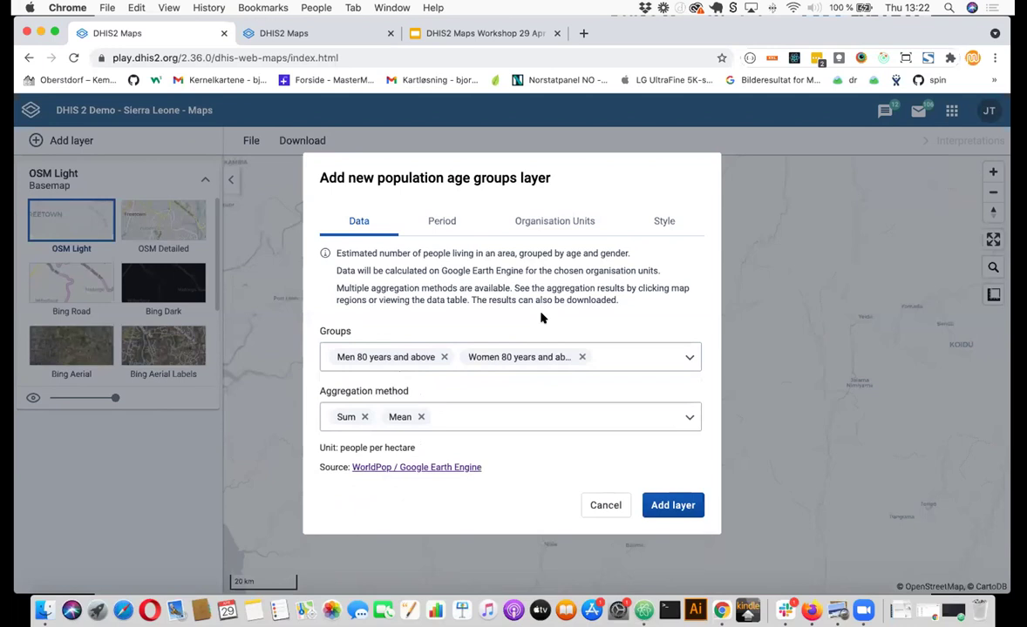
Add the age groups layer to the map and view Moyamba's figures
{"action": "left_click", "coordinate": [587, 223]}
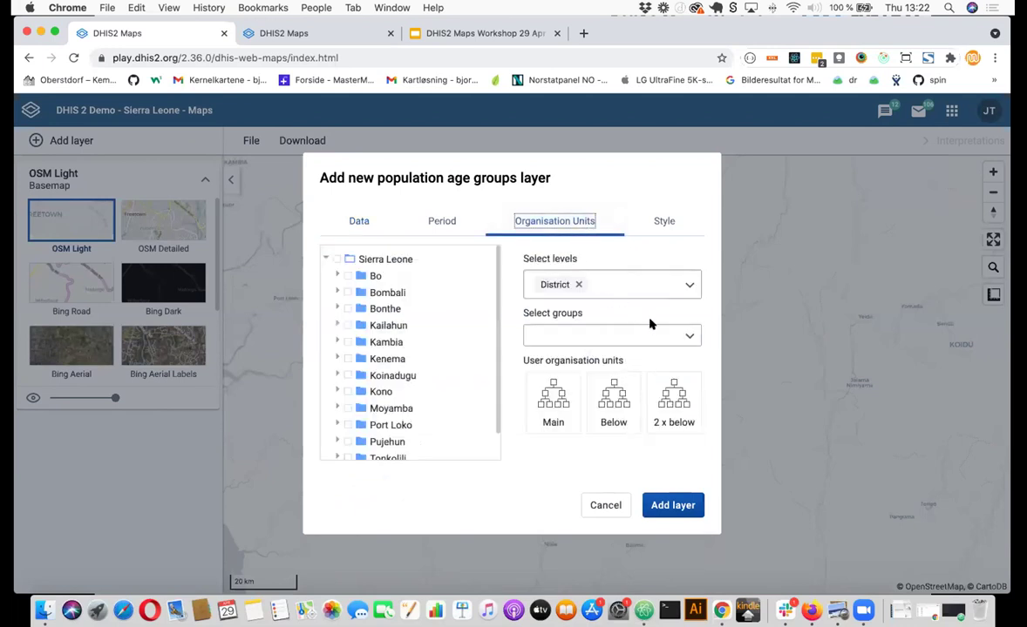
{"action": "left_click", "coordinate": [665, 506]}
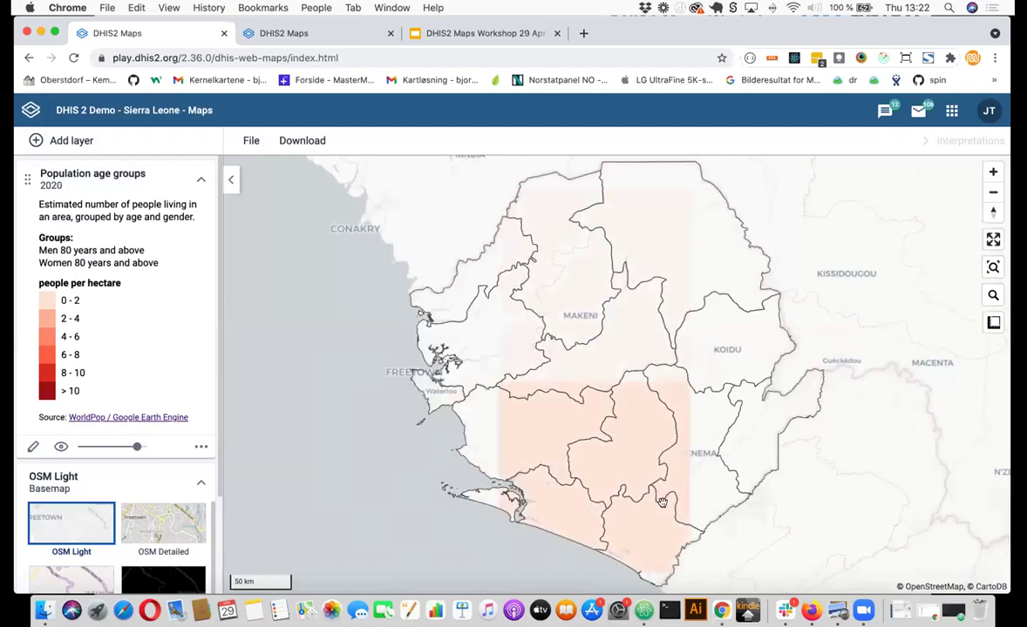
{"action": "left_click", "coordinate": [541, 438]}
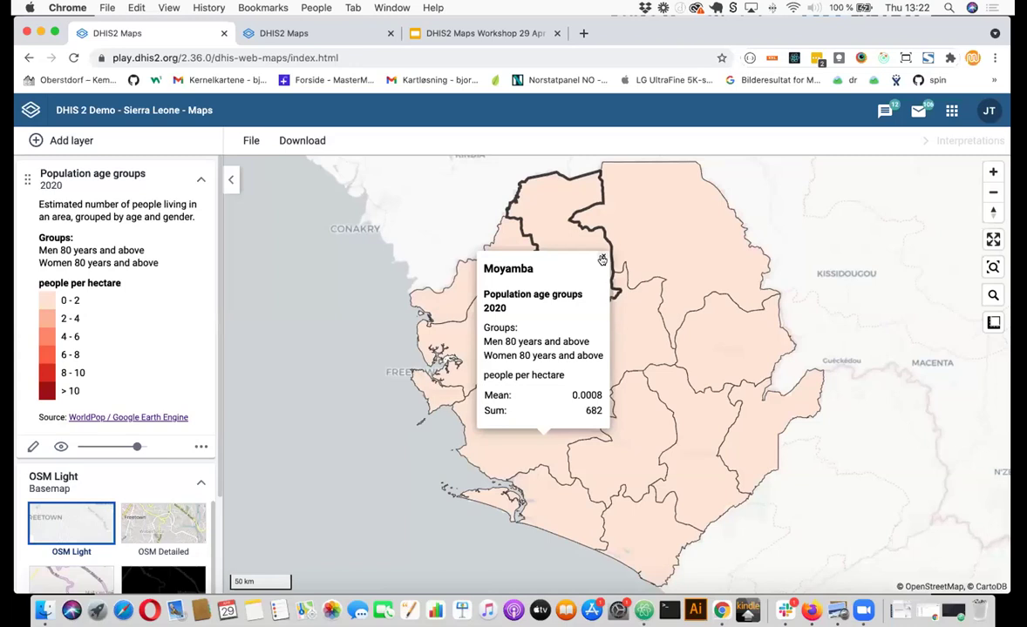
Close the Moyamba popup and switch the age groups layer from District to Facility level
{"action": "left_click", "coordinate": [601, 260]}
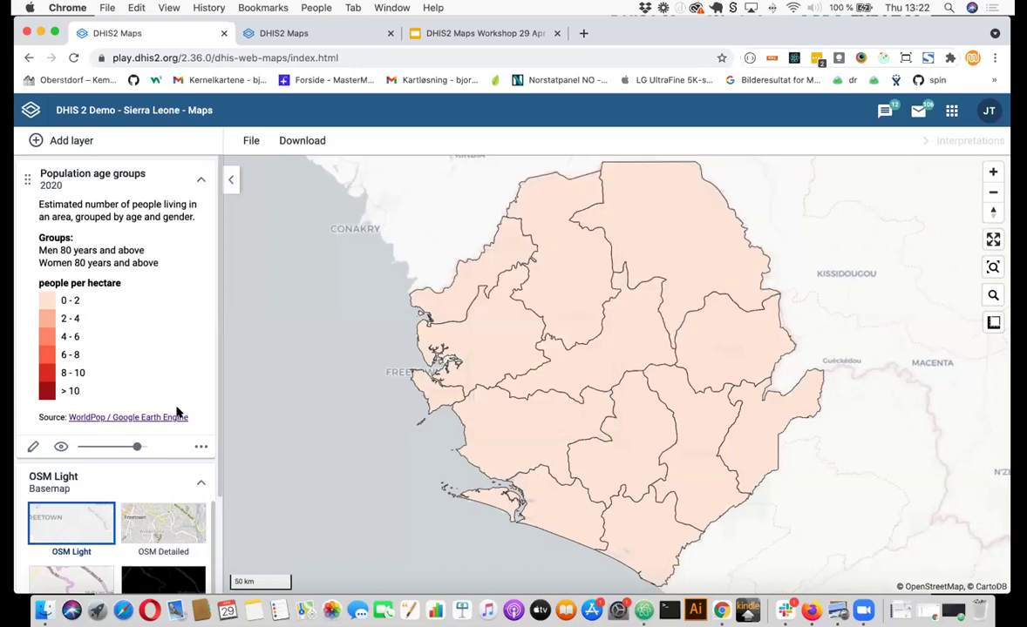
{"action": "left_click", "coordinate": [33, 446]}
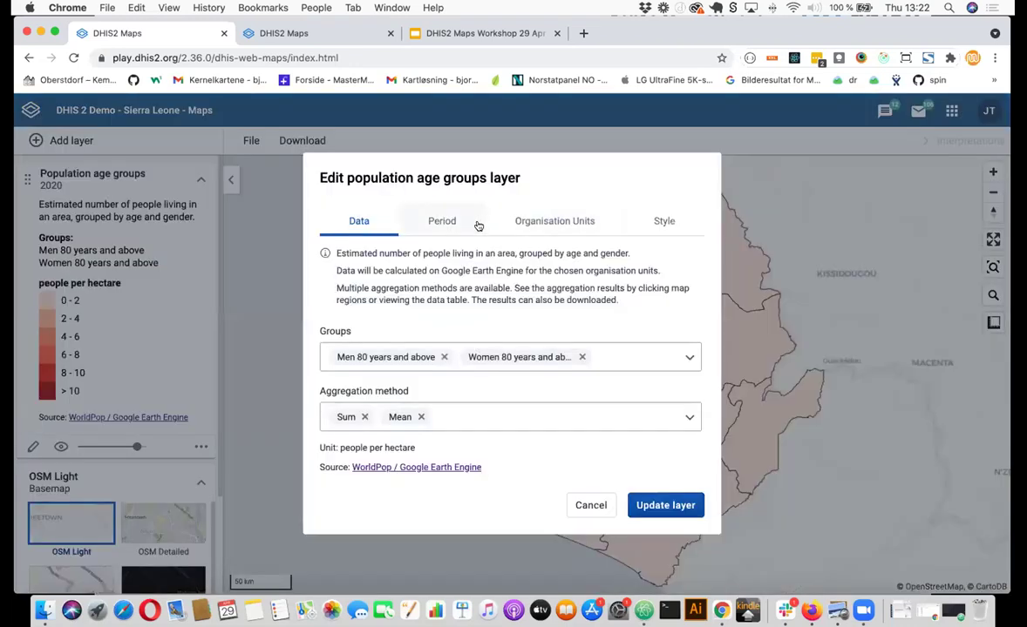
{"action": "left_click", "coordinate": [549, 221]}
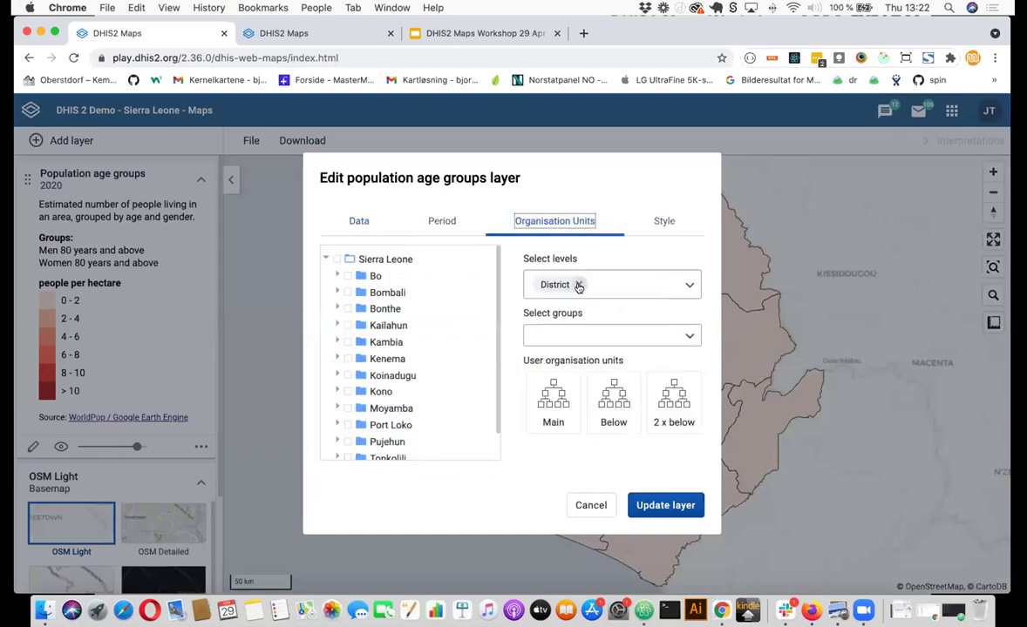
{"action": "left_click", "coordinate": [579, 286]}
{"action": "left_click", "coordinate": [584, 281]}
{"action": "left_click", "coordinate": [561, 379]}
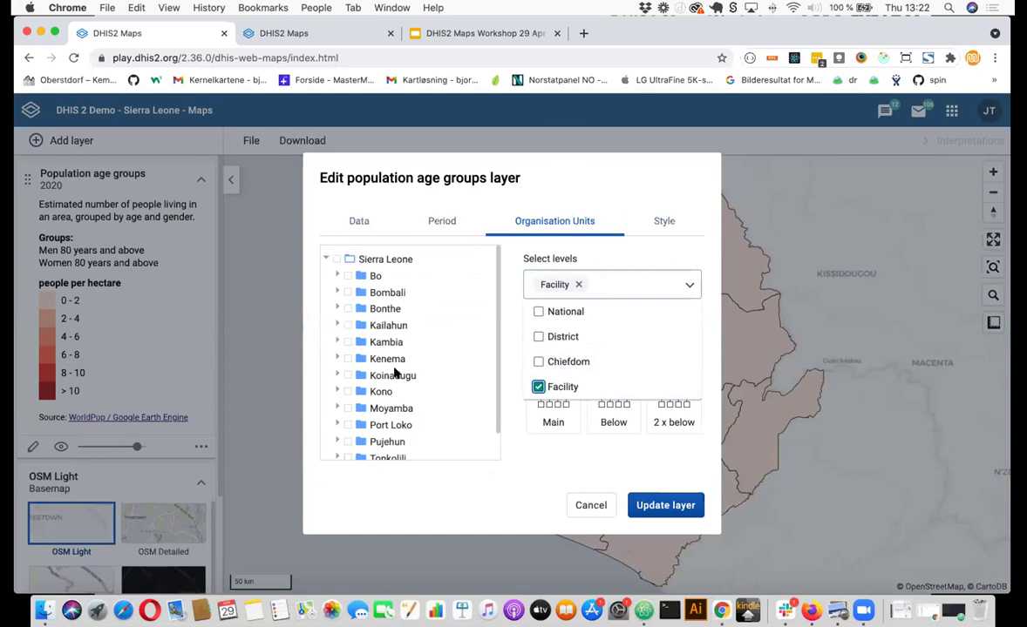
{"action": "left_click", "coordinate": [336, 359]}
Limit the layer to Dama chiefdom in Kenema and update it with 5000 m buffers
{"action": "left_click", "coordinate": [337, 359]}
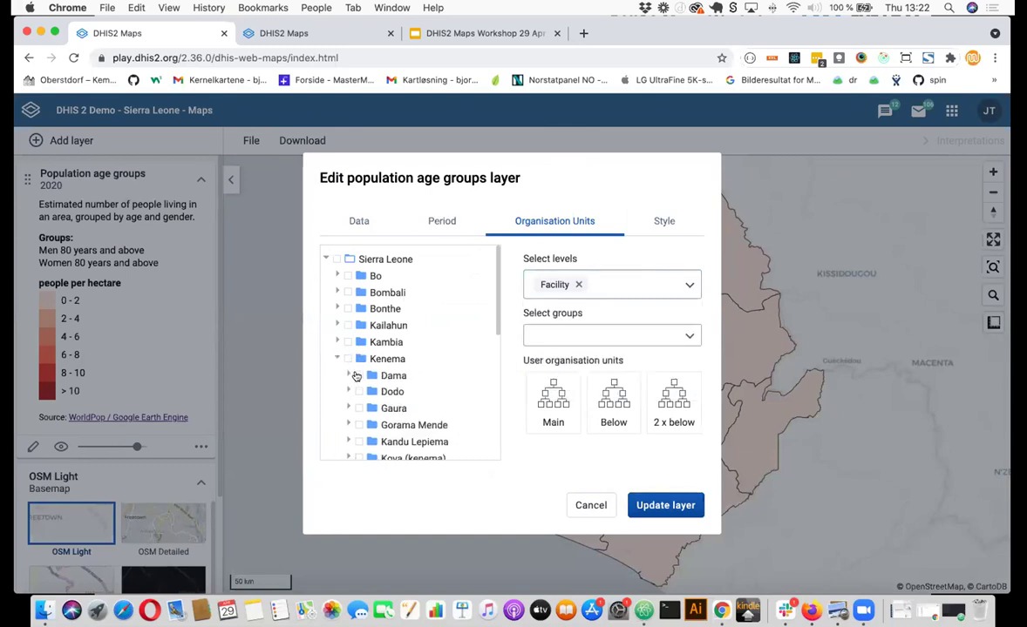
{"action": "left_click", "coordinate": [358, 374]}
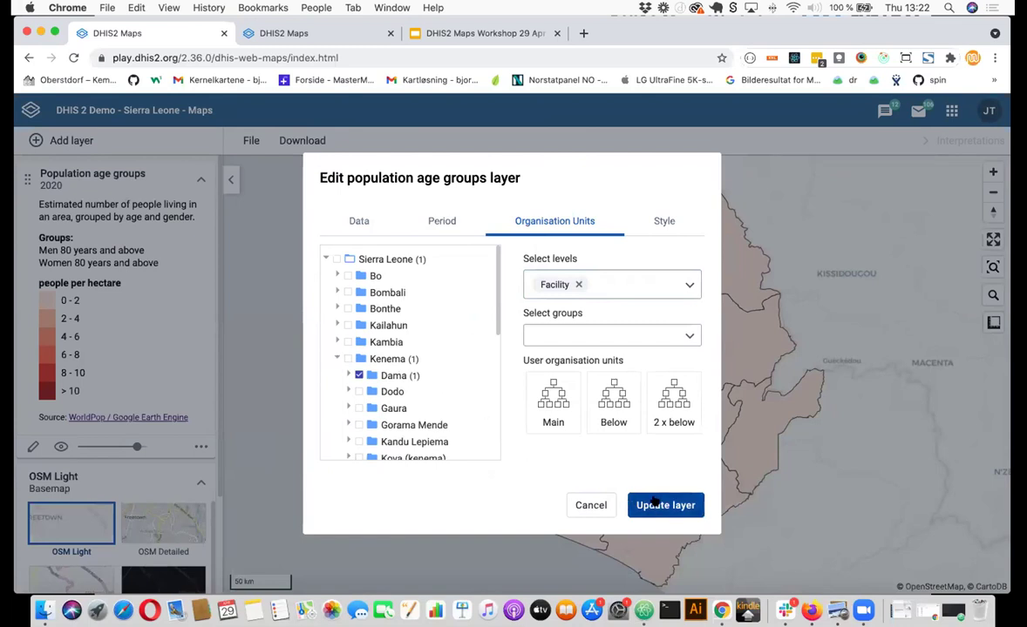
{"action": "left_click", "coordinate": [665, 222]}
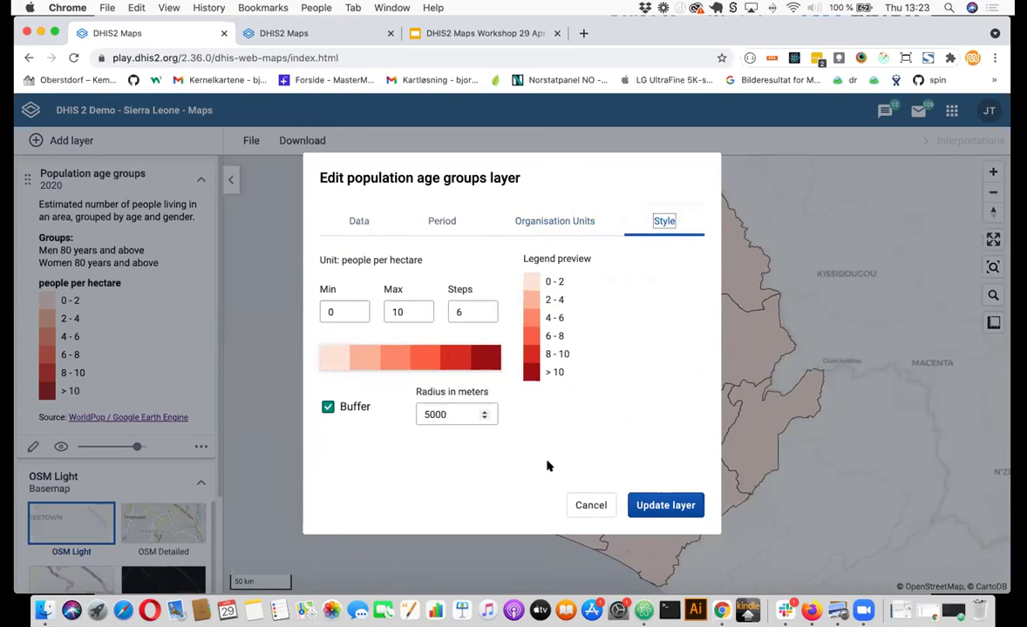
{"action": "left_click", "coordinate": [668, 506]}
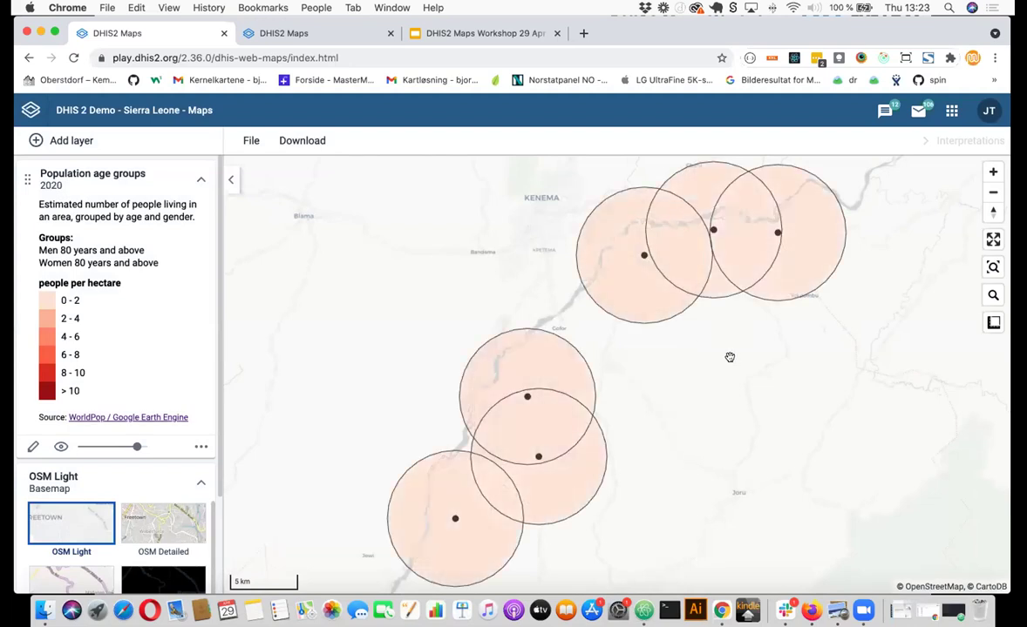
Review Kpandebu CHC's buffer name and Sum, close the popup, and move to the other tab
{"action": "left_click", "coordinate": [537, 361]}
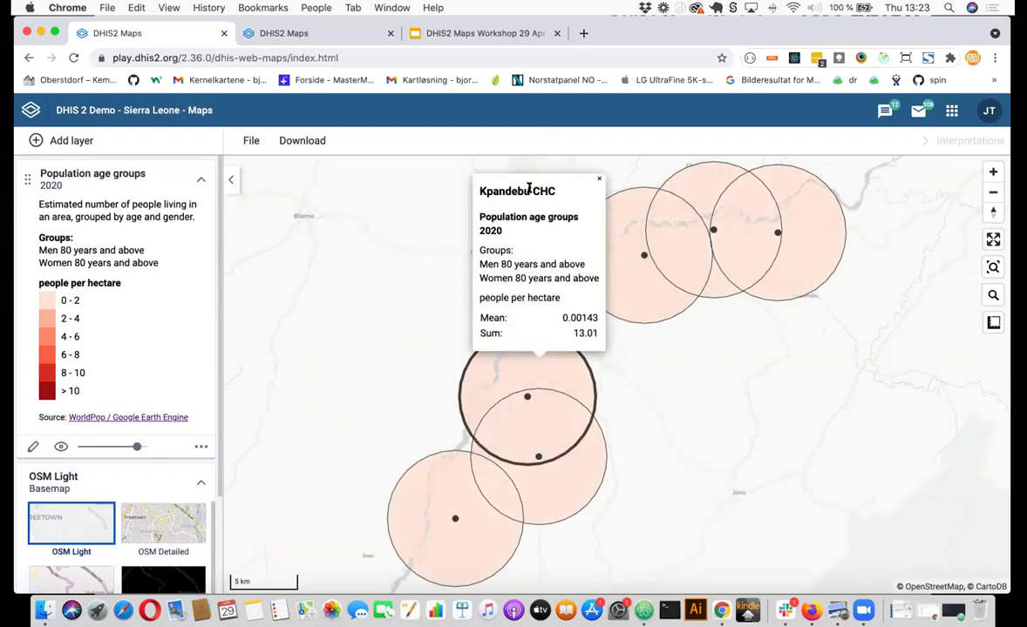
{"action": "left_click_drag", "start_coordinate": [533, 190], "coordinate": [554, 190]}
{"action": "left_click_drag", "start_coordinate": [572, 333], "coordinate": [585, 333]}
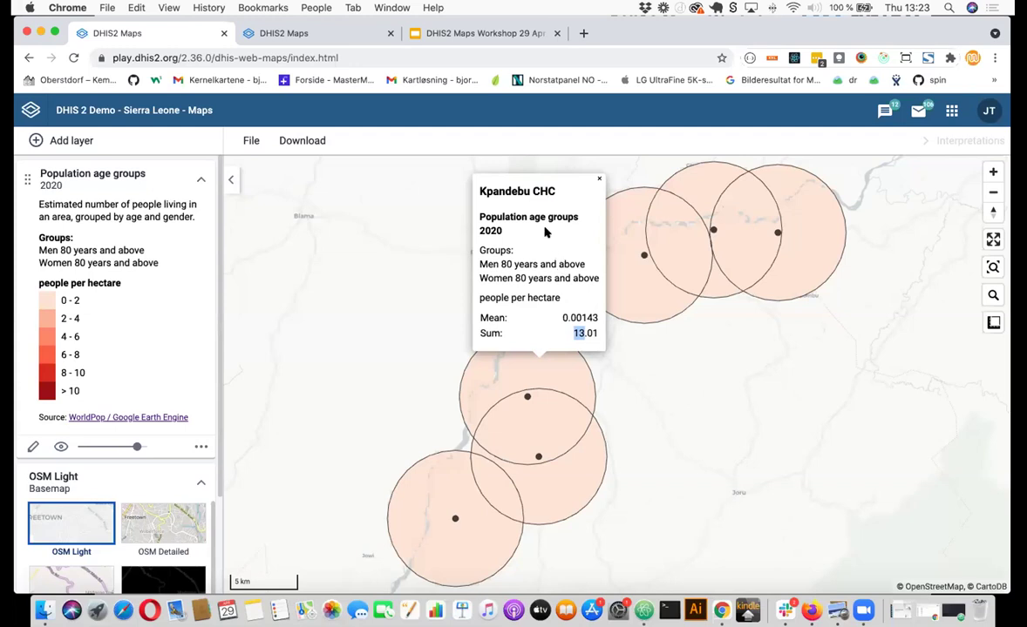
{"action": "left_click", "coordinate": [598, 179]}
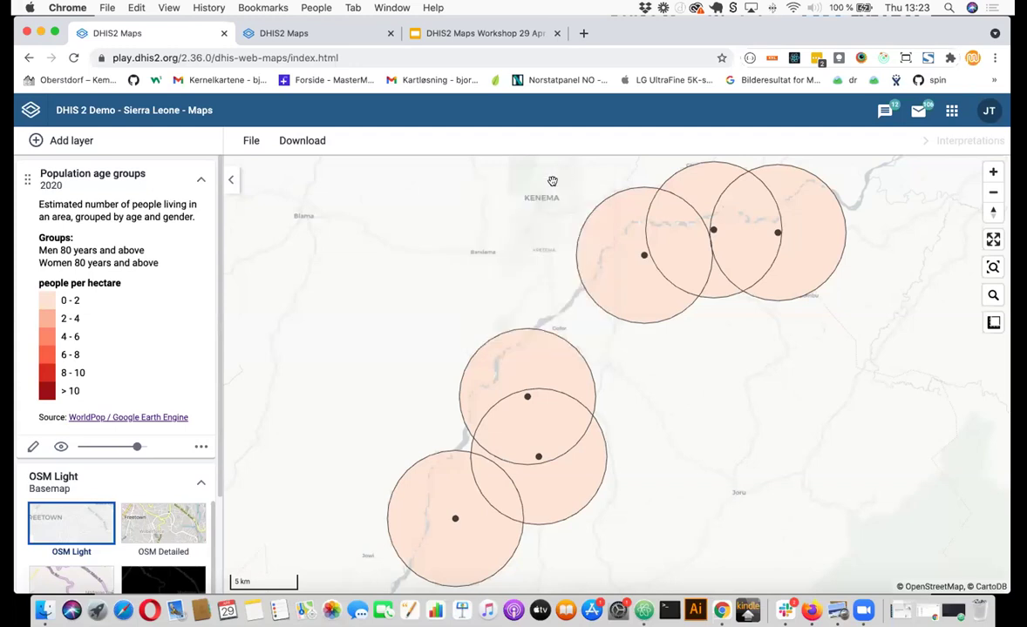
{"action": "left_click", "coordinate": [348, 32]}
Present the Exercise 5 Earth Engine and external layers slide, then return to Chrome
{"action": "left_click", "coordinate": [485, 33]}
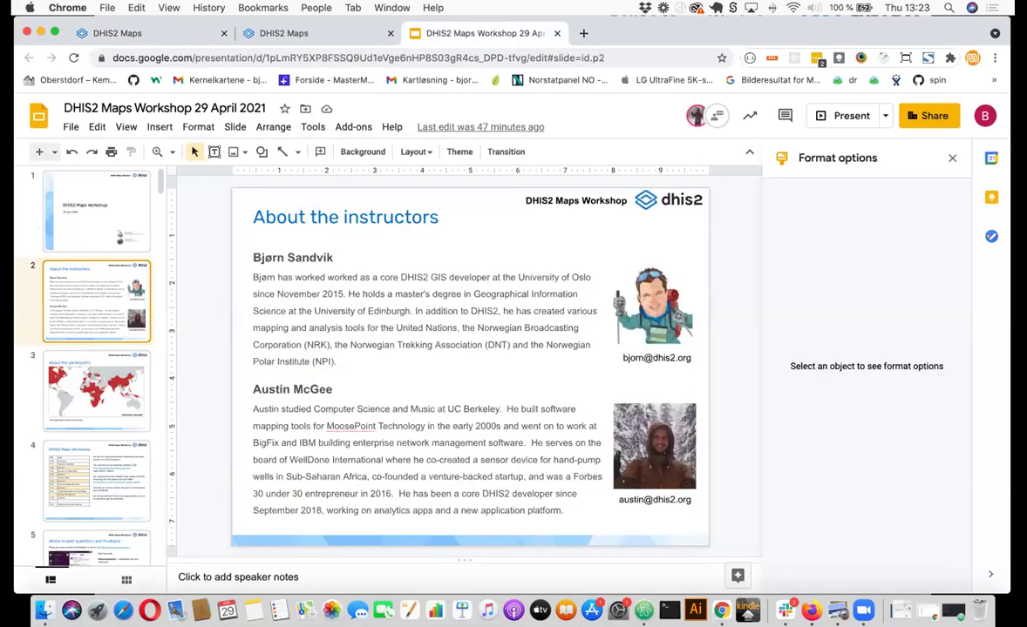
{"action": "key", "text": "super+Tab"}
{"action": "key", "text": "super+Tab"}
{"action": "key", "text": "super+Tab"}
{"action": "key", "text": "super+Tab"}
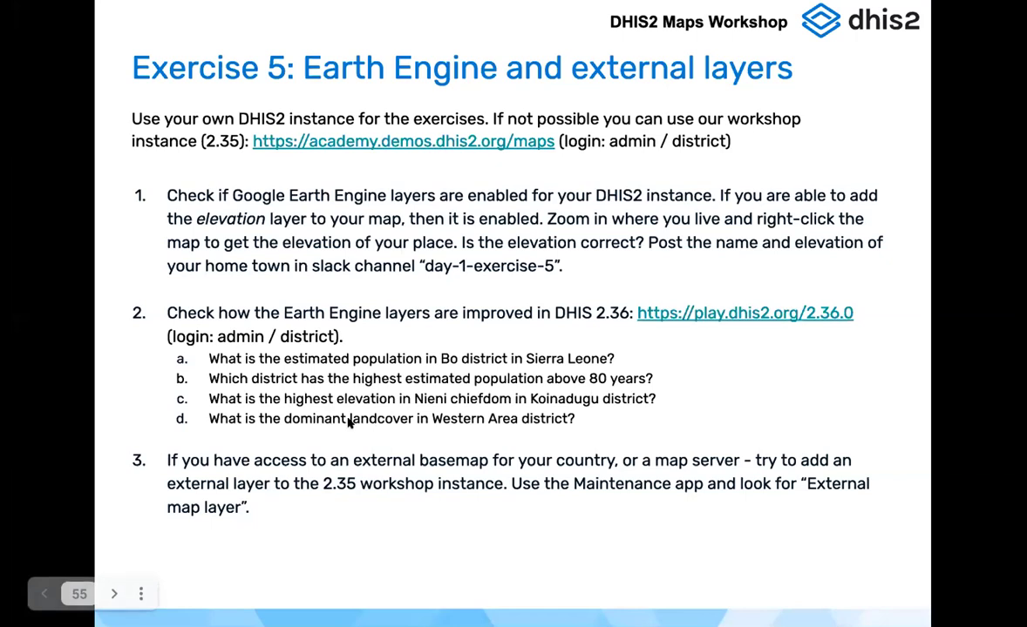
{"action": "key", "text": "super+Tab"}
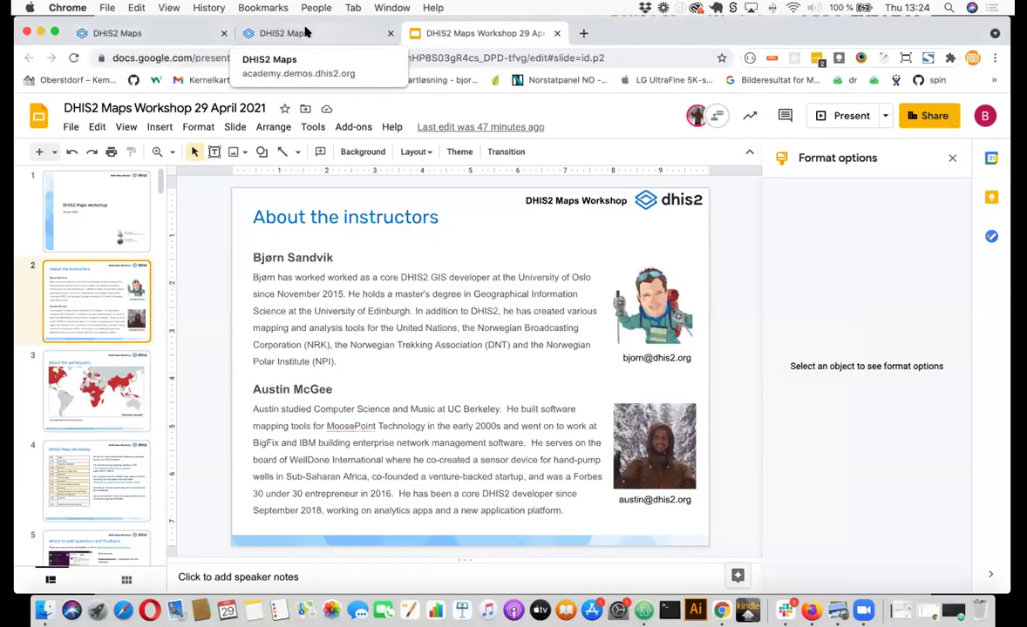
Start a new blank map from the Sierra Leone map tab
{"action": "left_click", "coordinate": [162, 33]}
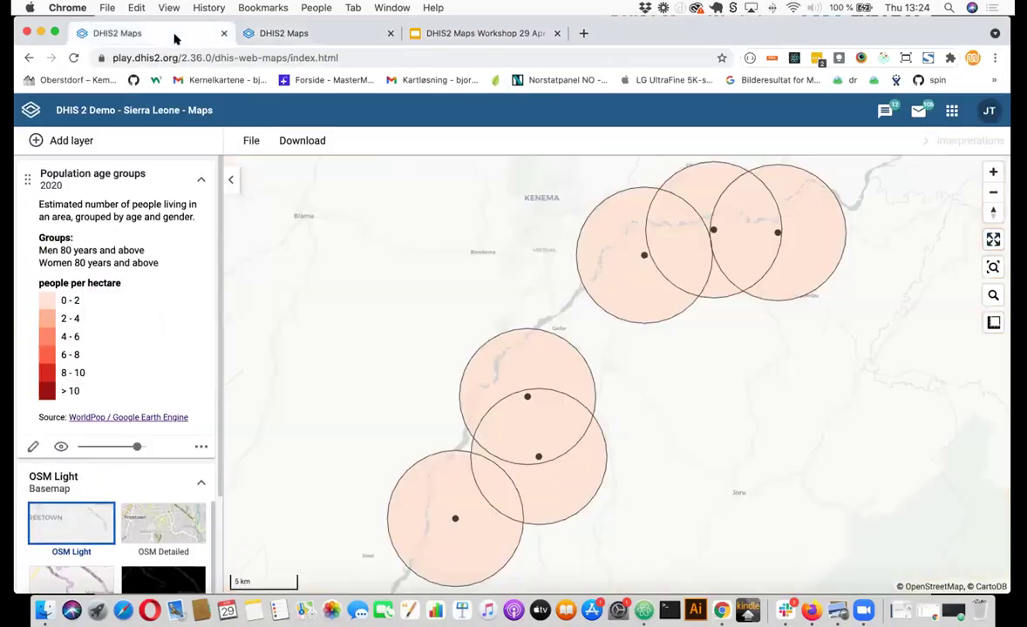
{"action": "left_click", "coordinate": [254, 148]}
{"action": "left_click", "coordinate": [262, 171]}
Add a Landcover layer covering the Western Area organisation unit
{"action": "left_click", "coordinate": [84, 141]}
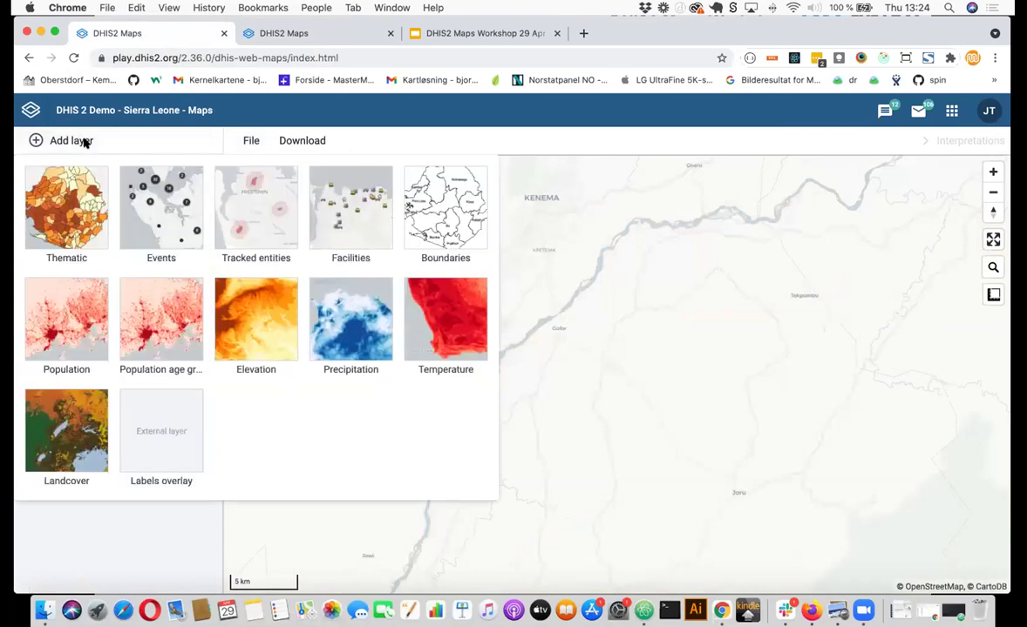
{"action": "left_click", "coordinate": [65, 432]}
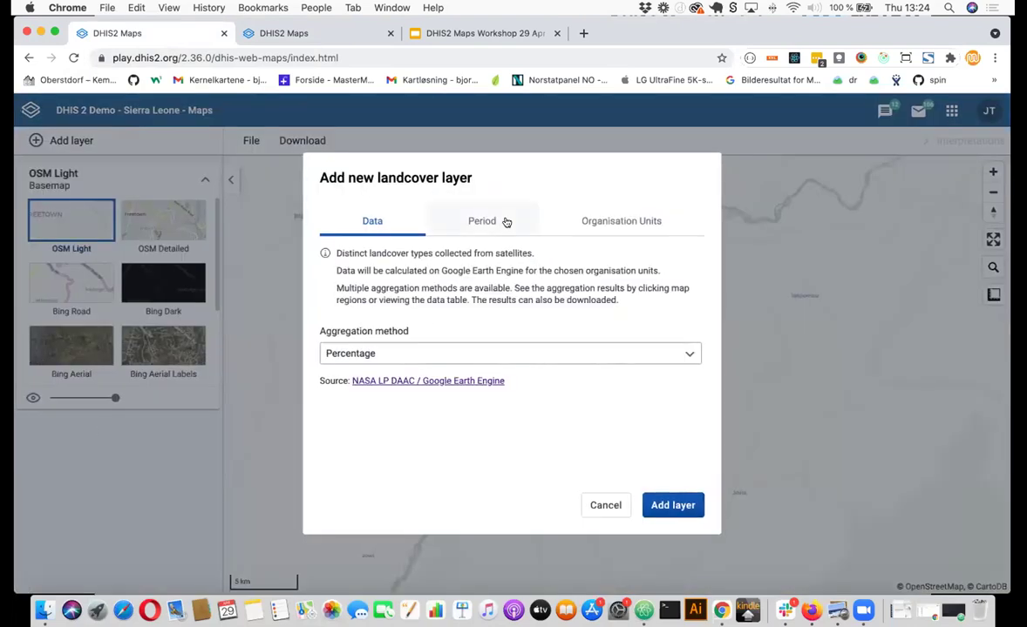
{"action": "left_click", "coordinate": [551, 209]}
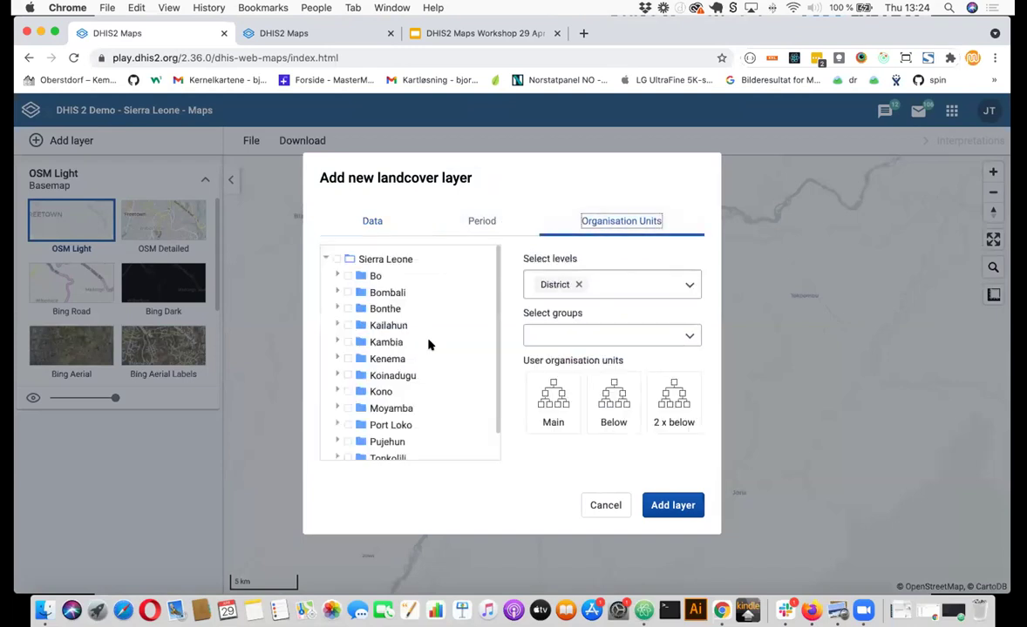
{"action": "scroll", "coordinate": [344, 408], "scroll_direction": "down", "scroll_amount": 1}
{"action": "left_click", "coordinate": [347, 445]}
{"action": "left_click", "coordinate": [667, 510]}
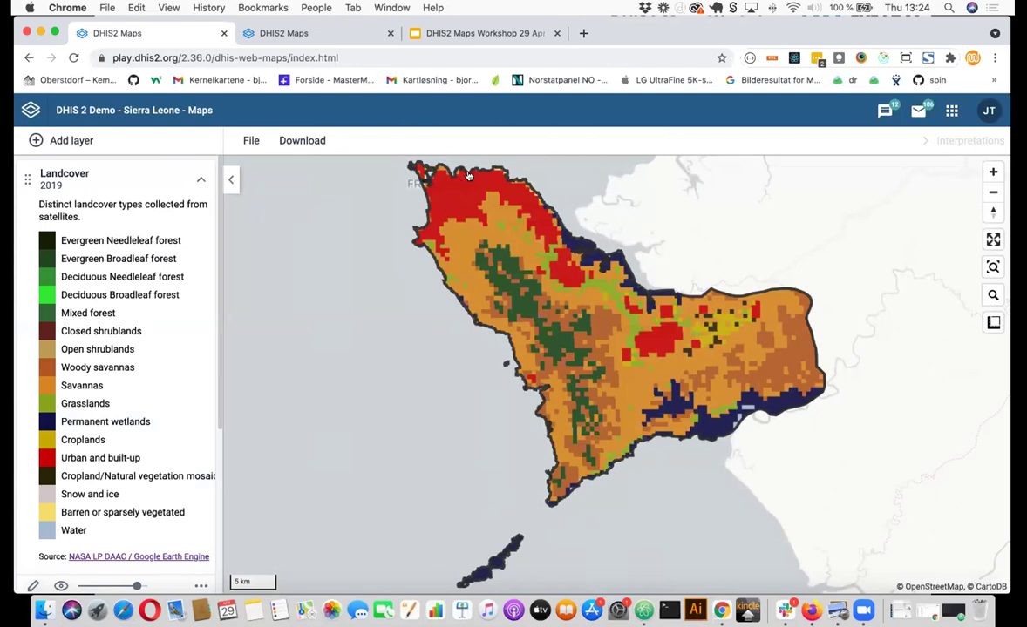
Show Western Area's land-cover shares: Savannas 39.83%, Woody savannas 21.12%, Urban 13.18%
{"action": "left_click", "coordinate": [618, 352]}
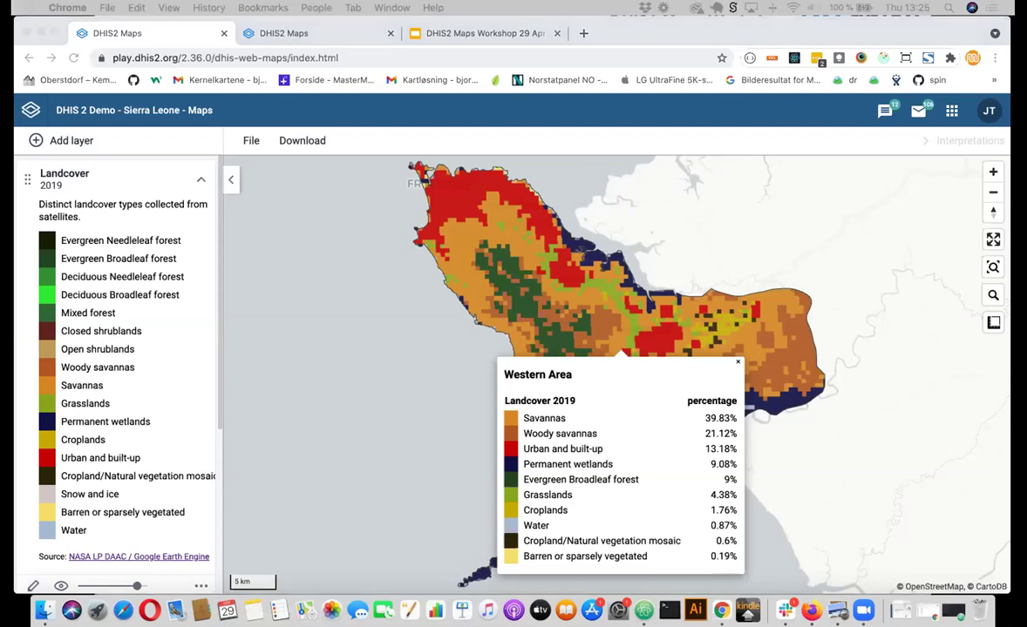
Switch to Slack and browse the GIS Maps Academy #questions channel messages
{"action": "key", "text": "super+Tab"}
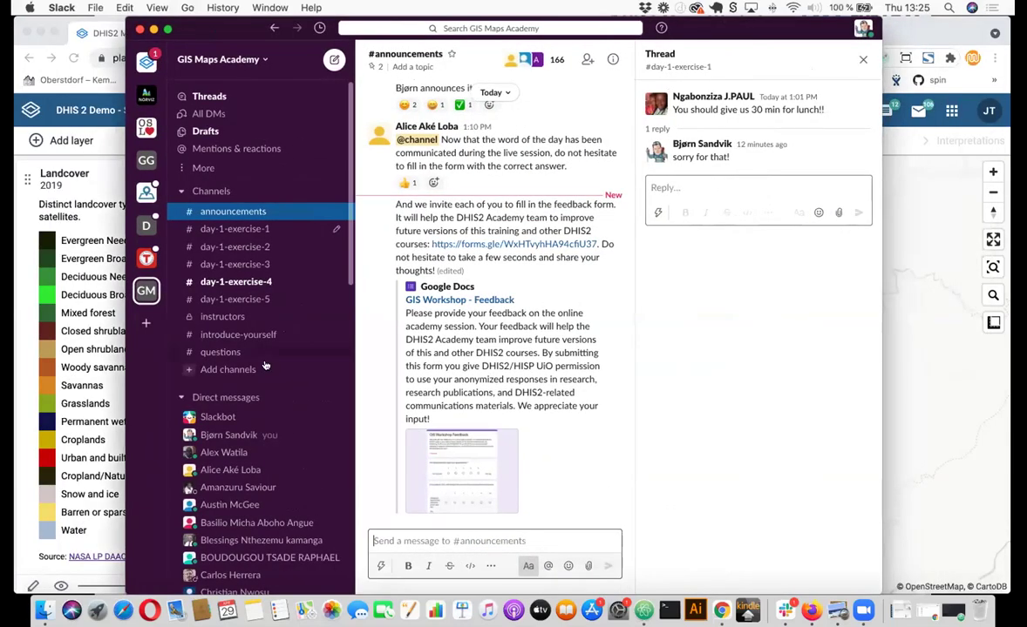
{"action": "left_click", "coordinate": [238, 355]}
{"action": "scroll", "coordinate": [471, 440], "scroll_direction": "up", "scroll_amount": 5}
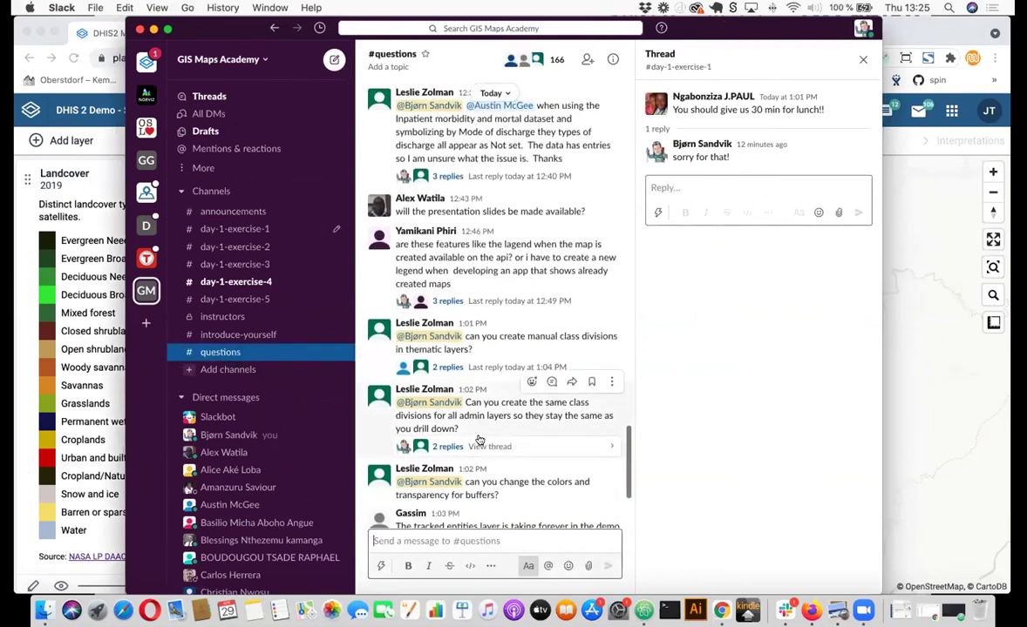
{"action": "scroll", "coordinate": [480, 438], "scroll_direction": "up", "scroll_amount": 1}
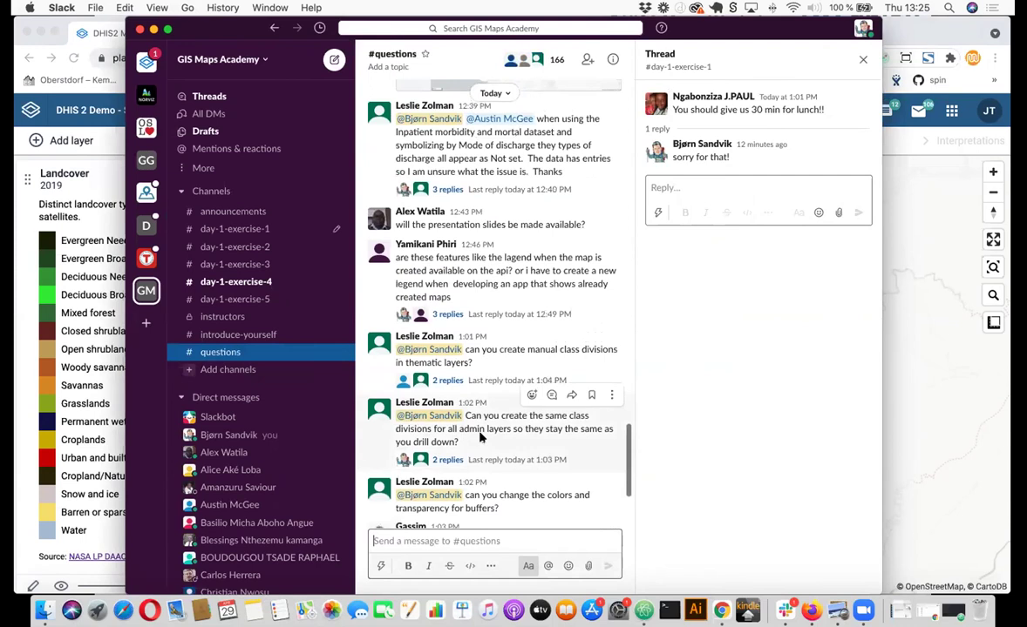
{"action": "scroll", "coordinate": [480, 438], "scroll_direction": "up", "scroll_amount": 2}
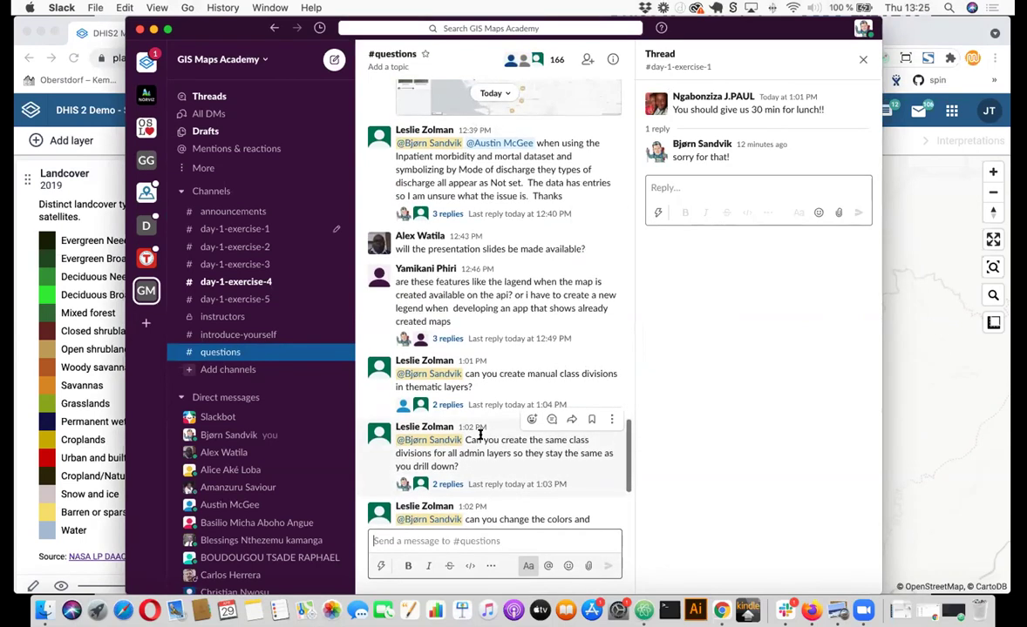
{"action": "scroll", "coordinate": [480, 433], "scroll_direction": "down", "scroll_amount": 5}
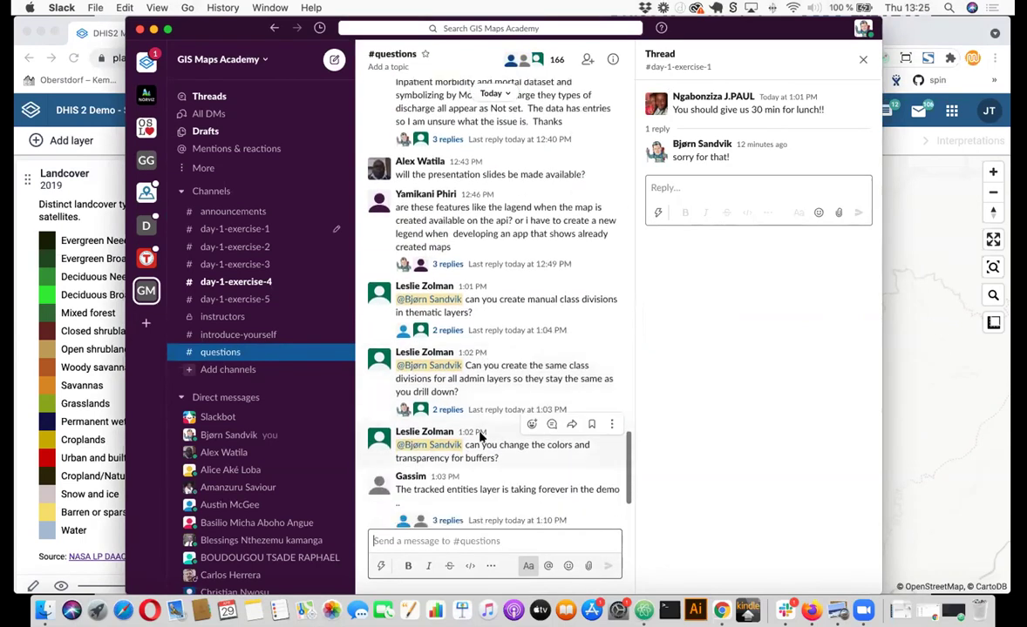
{"action": "scroll", "coordinate": [479, 429], "scroll_direction": "down", "scroll_amount": 4}
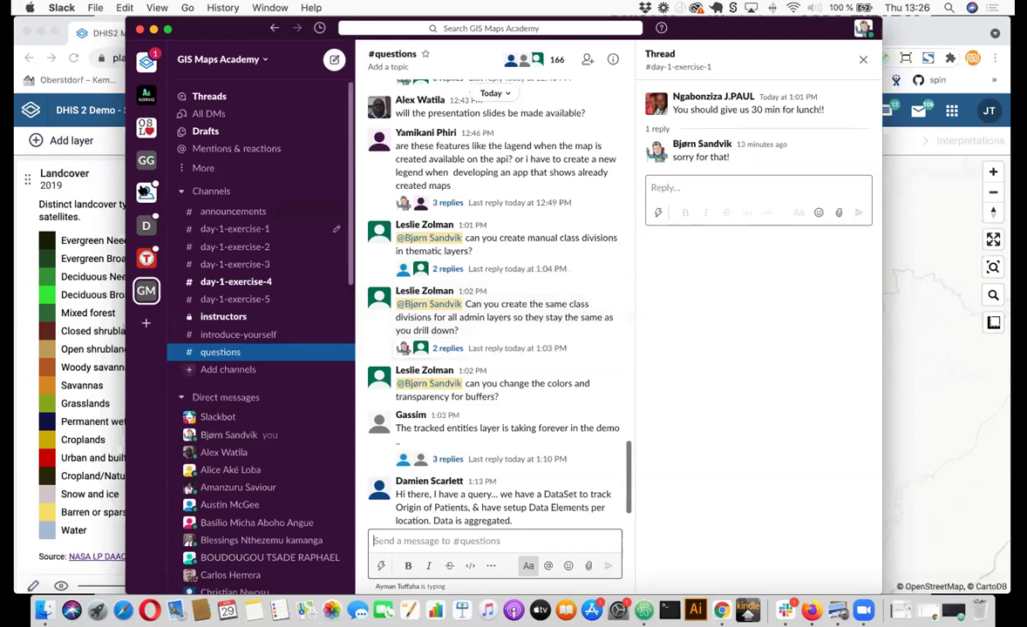
Back in Chrome, search the DHIS2 apps menu for 'ma' to reach Maintenance
{"action": "left_click", "coordinate": [103, 159]}
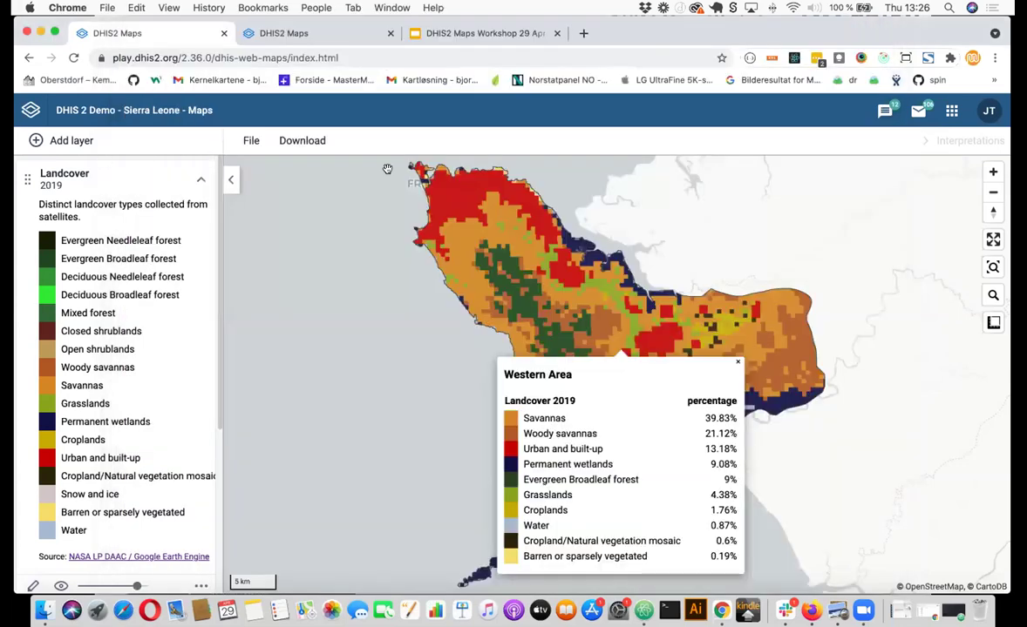
{"action": "left_click", "coordinate": [952, 110]}
{"action": "left_click", "coordinate": [753, 145]}
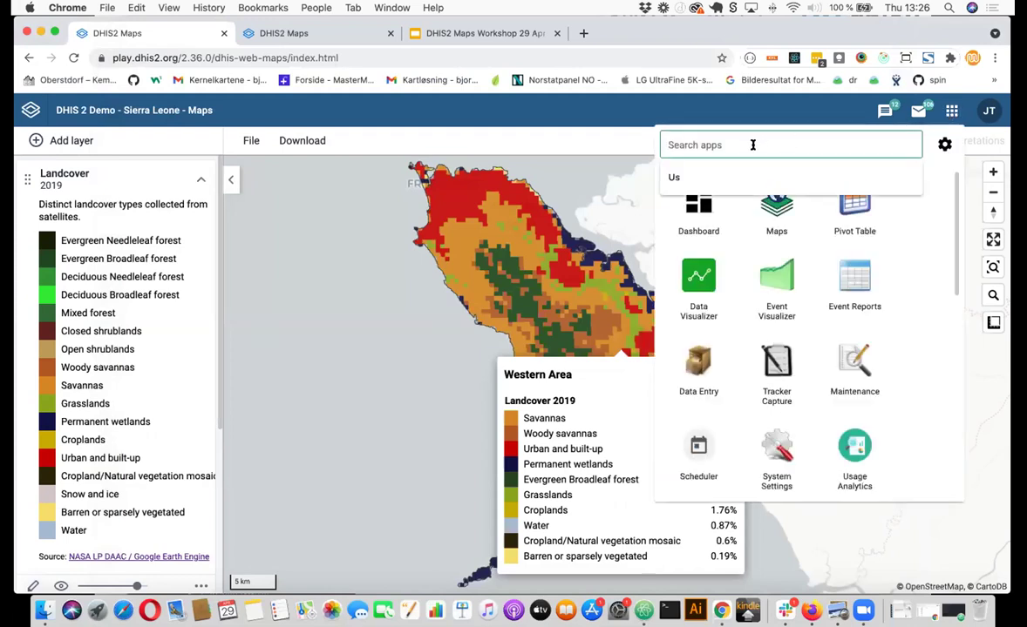
{"action": "type", "text": "ma"}
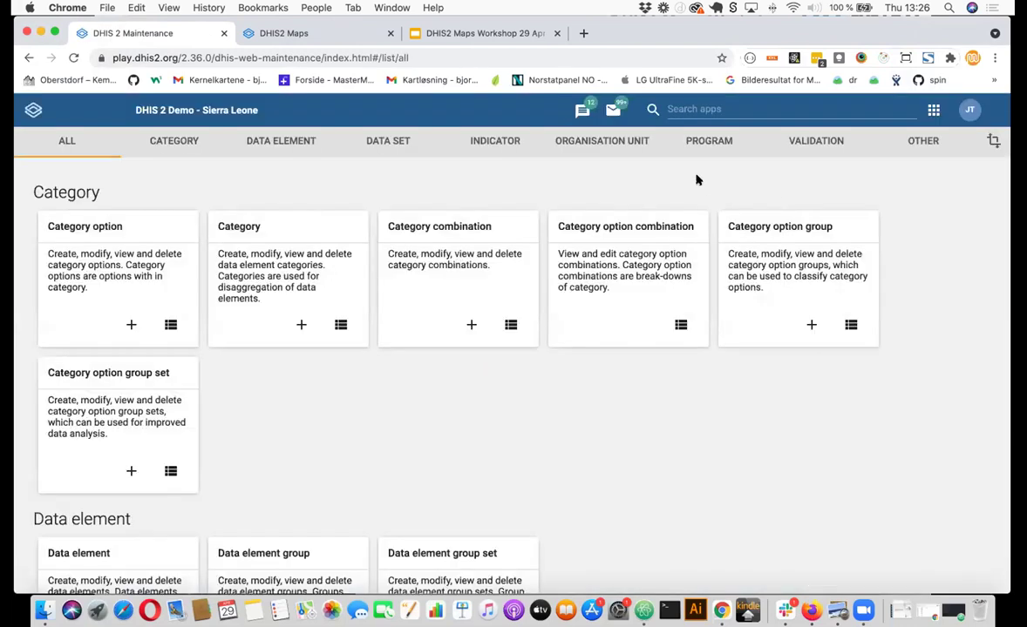
Locate the Legend card on the Maintenance page by searching for 'leg'
{"action": "scroll", "coordinate": [474, 321], "scroll_direction": "down", "scroll_amount": 5}
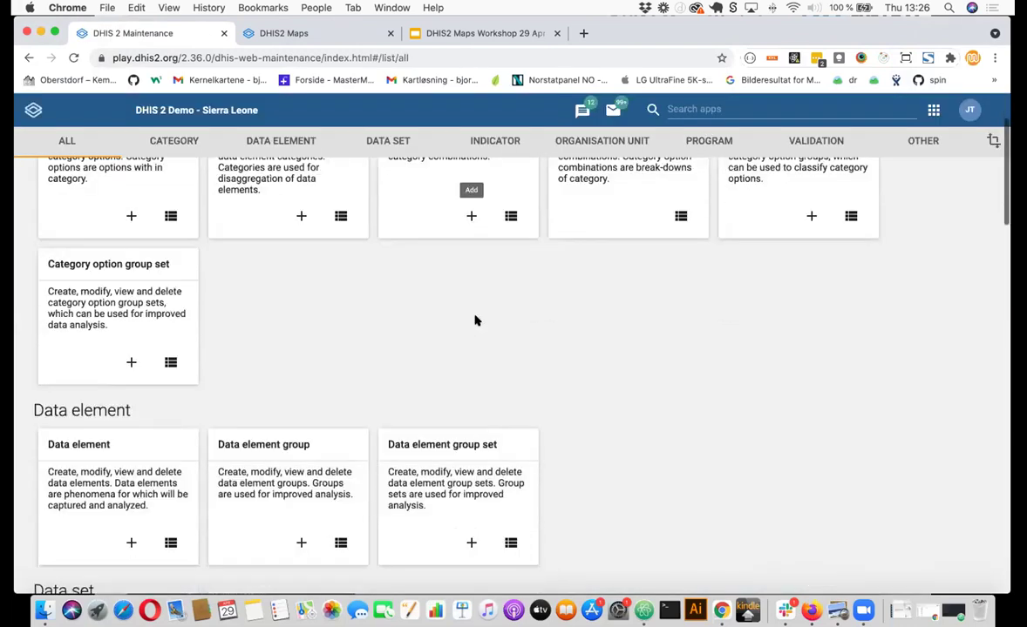
{"action": "scroll", "coordinate": [475, 327], "scroll_direction": "down", "scroll_amount": 2}
{"action": "key", "text": "super+f"}
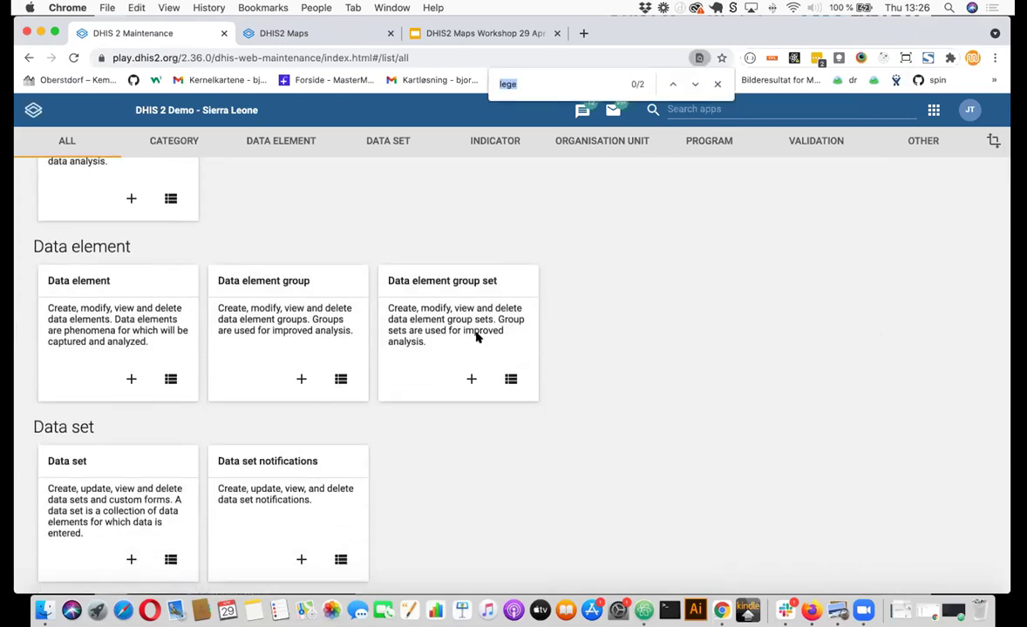
{"action": "type", "text": "leg"}
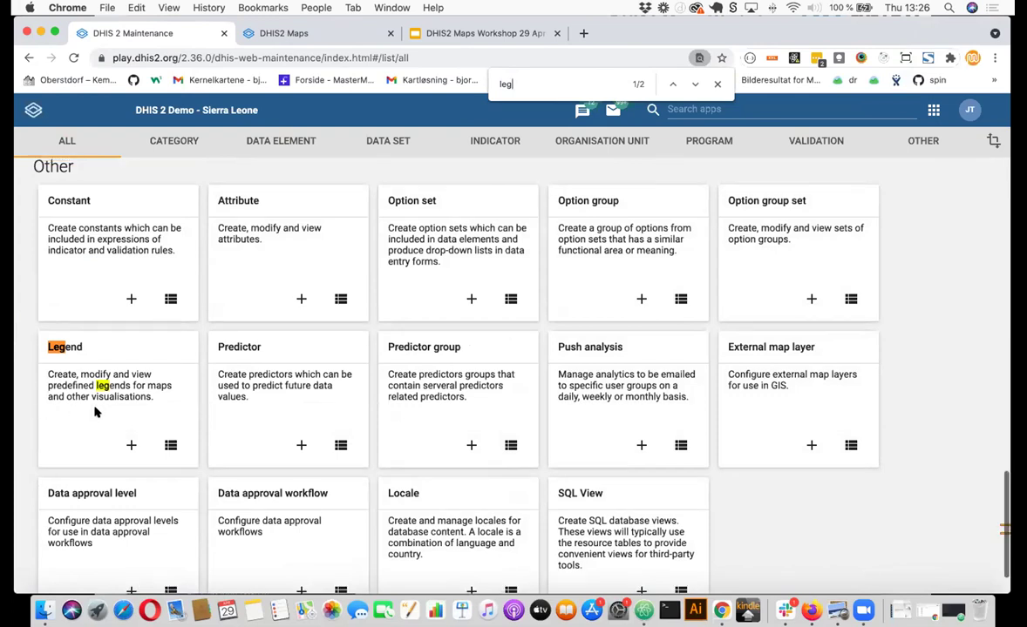
{"action": "scroll", "coordinate": [98, 413], "scroll_direction": "up", "scroll_amount": 1}
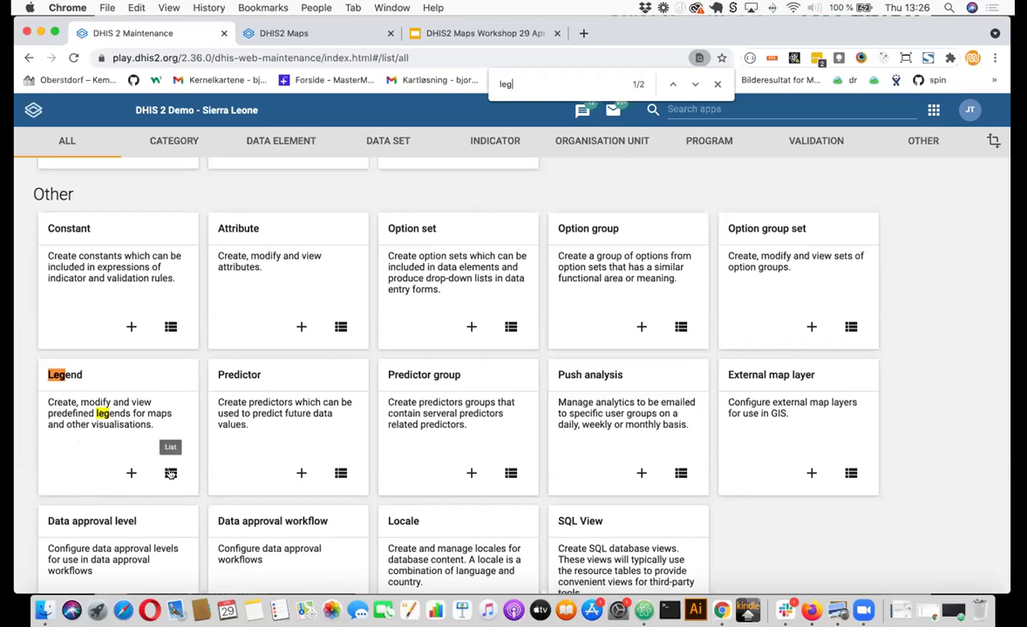
Open the Legend management list and scroll through all 23 legends to Weight in kg
{"action": "left_click", "coordinate": [171, 474]}
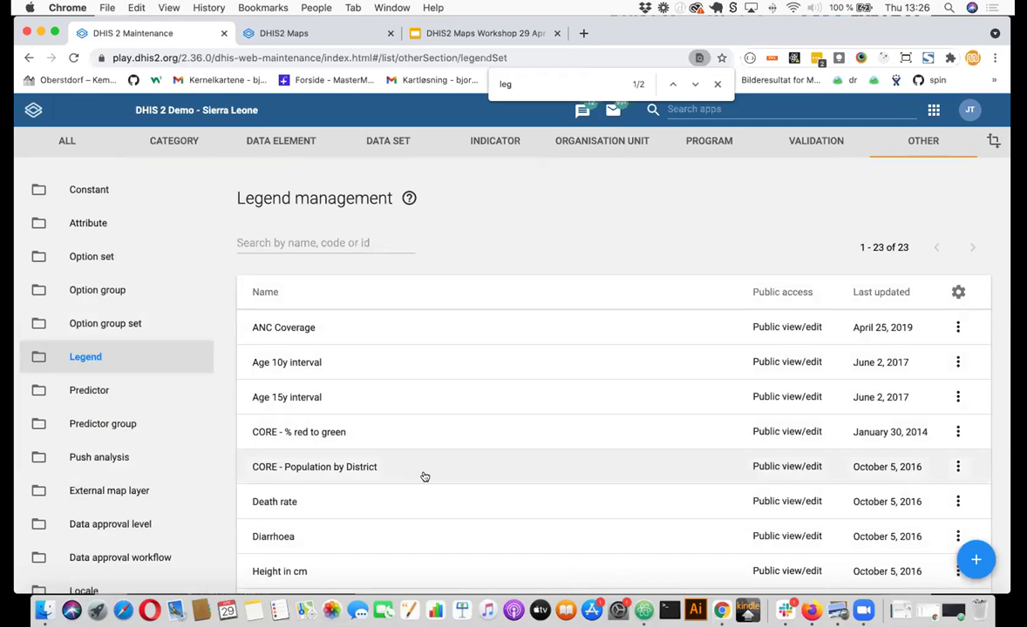
{"action": "scroll", "coordinate": [425, 477], "scroll_direction": "down", "scroll_amount": 5}
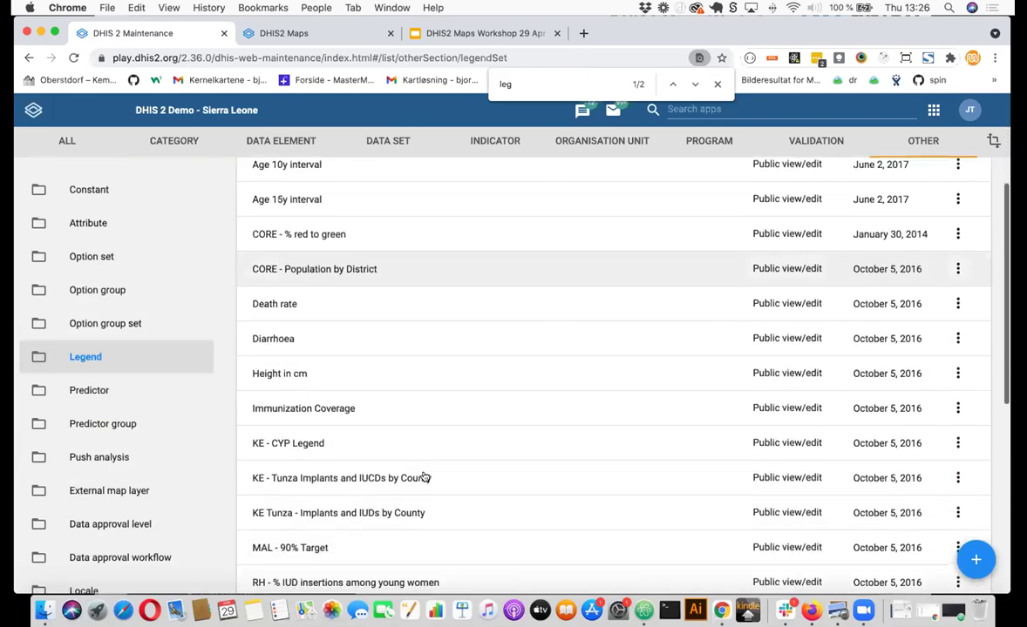
{"action": "scroll", "coordinate": [425, 477], "scroll_direction": "down", "scroll_amount": 6}
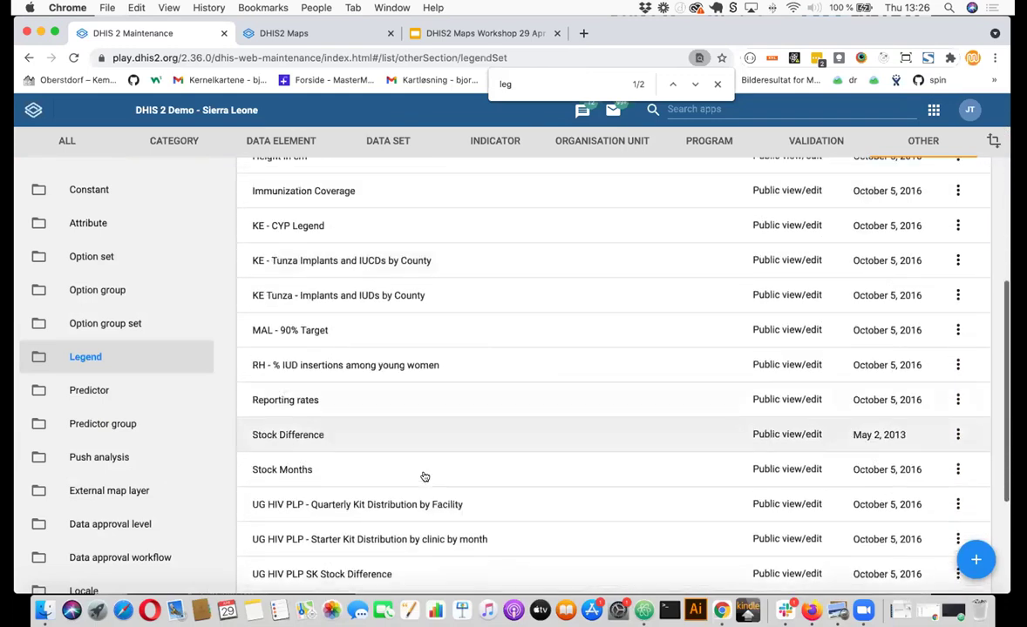
{"action": "scroll", "coordinate": [424, 477], "scroll_direction": "down", "scroll_amount": 4}
{"action": "scroll", "coordinate": [425, 477], "scroll_direction": "up", "scroll_amount": 6}
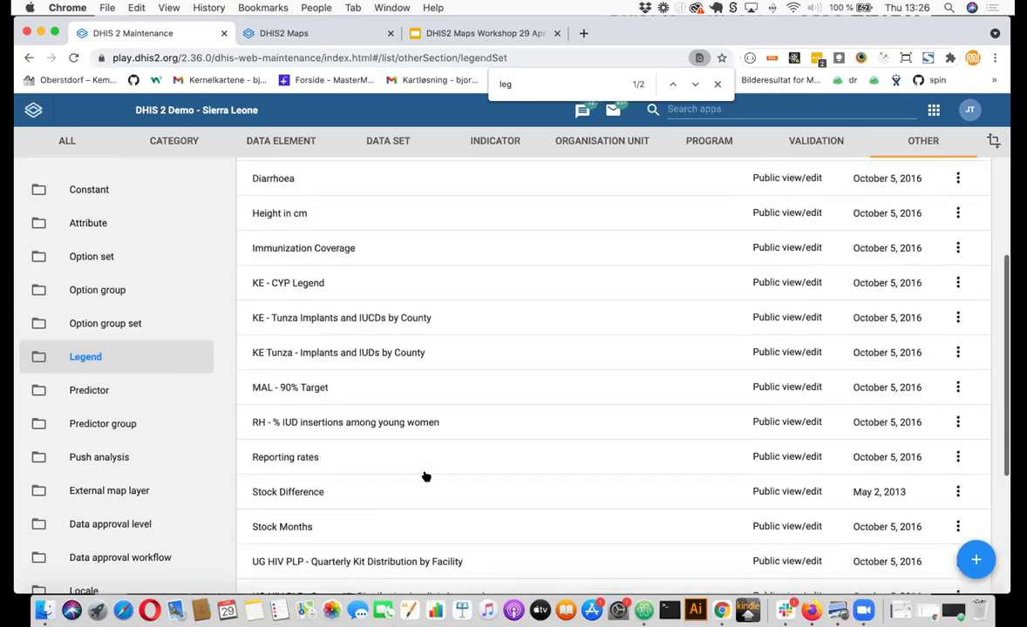
{"action": "scroll", "coordinate": [410, 476], "scroll_direction": "down", "scroll_amount": 5}
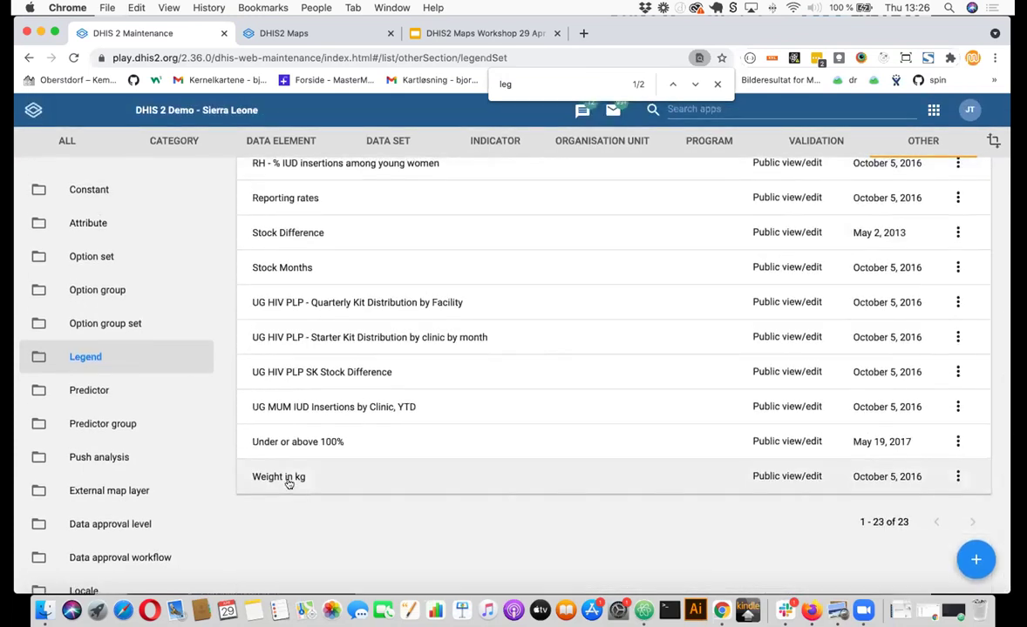
Open the Weight in kg legend set for editing
{"action": "left_click", "coordinate": [958, 476]}
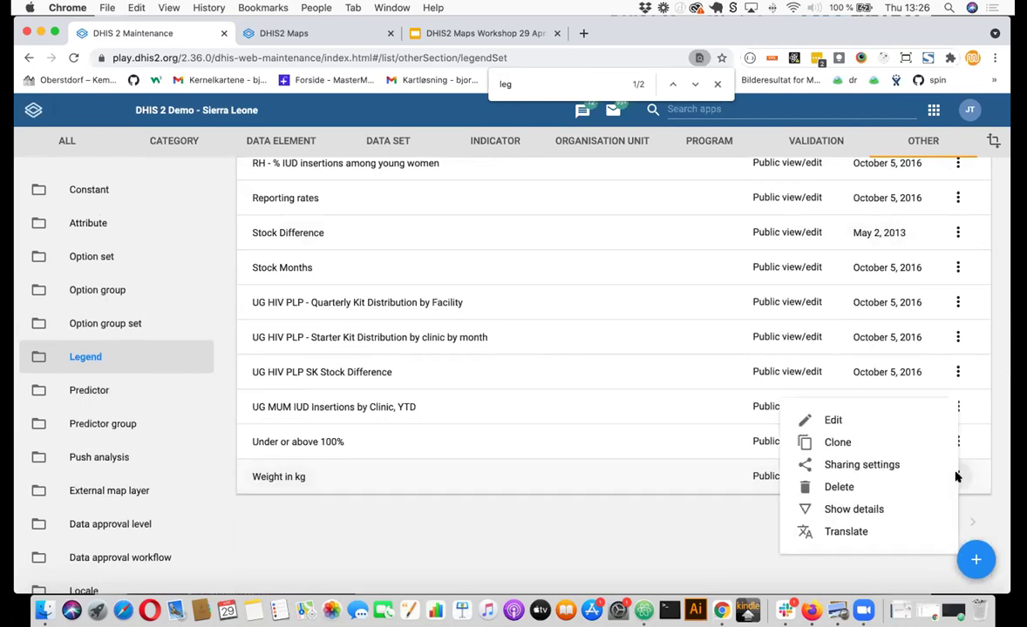
{"action": "left_click", "coordinate": [833, 421]}
{"action": "scroll", "coordinate": [458, 415], "scroll_direction": "down", "scroll_amount": 2}
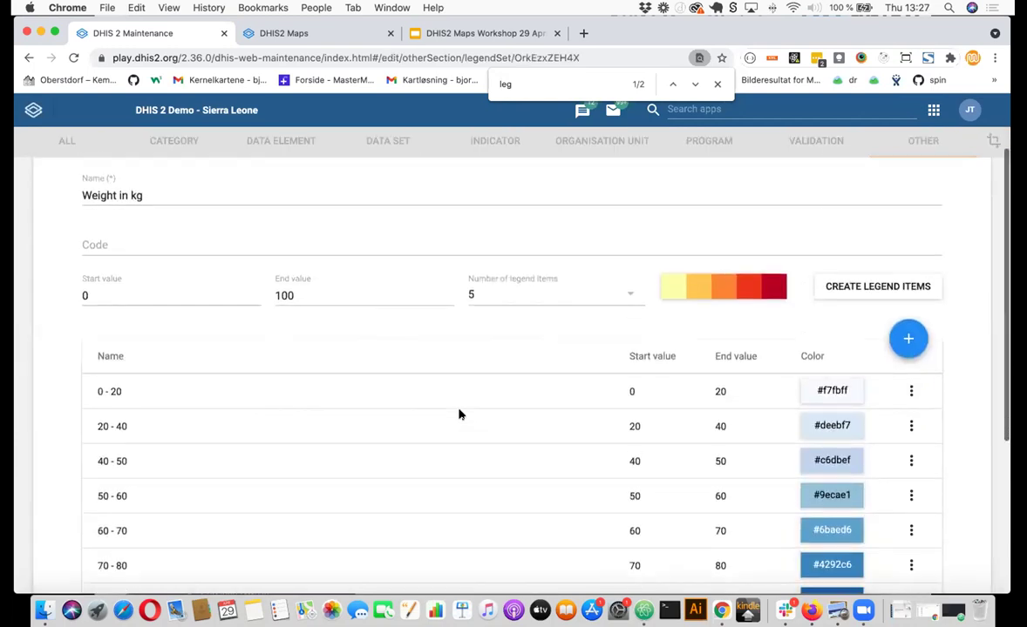
{"action": "scroll", "coordinate": [458, 415], "scroll_direction": "down", "scroll_amount": 1}
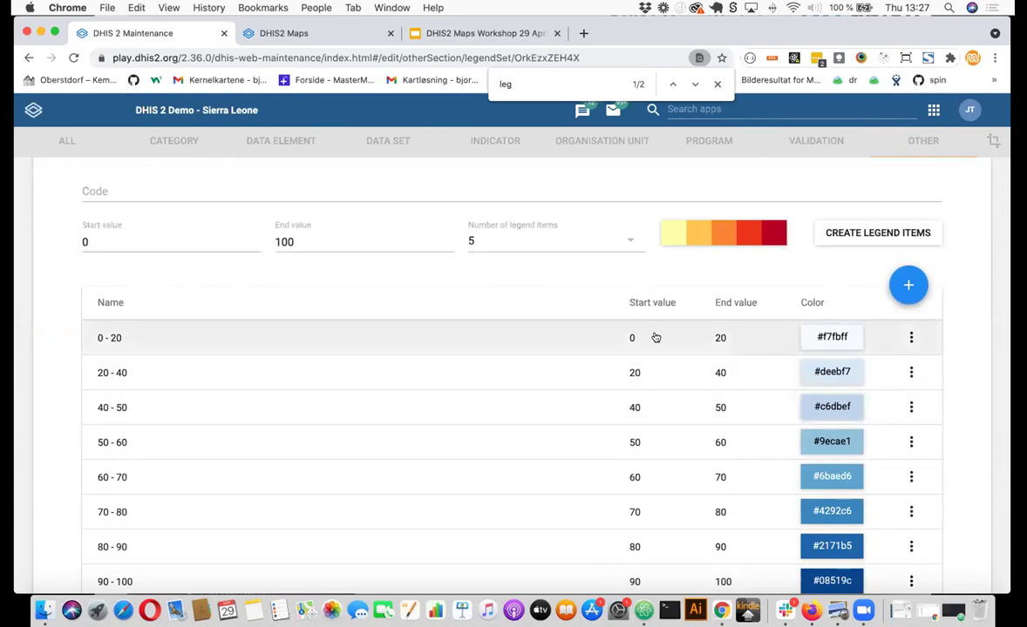
Inspect the 0–20 and 80–90 legend items and their colours without saving changes
{"action": "left_click", "coordinate": [913, 338]}
{"action": "left_click", "coordinate": [899, 355]}
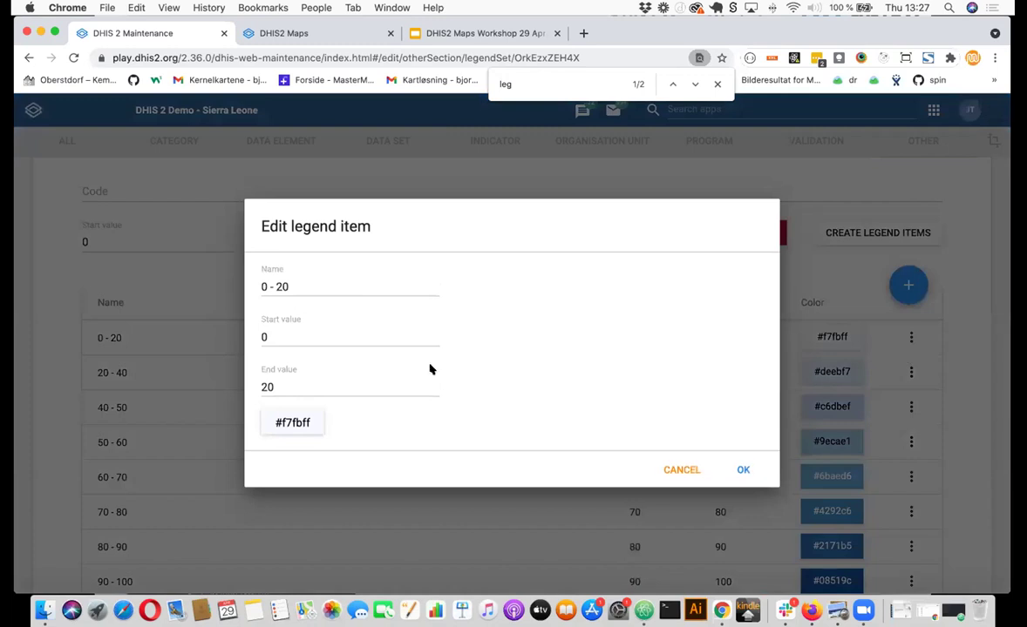
{"action": "left_click", "coordinate": [738, 471]}
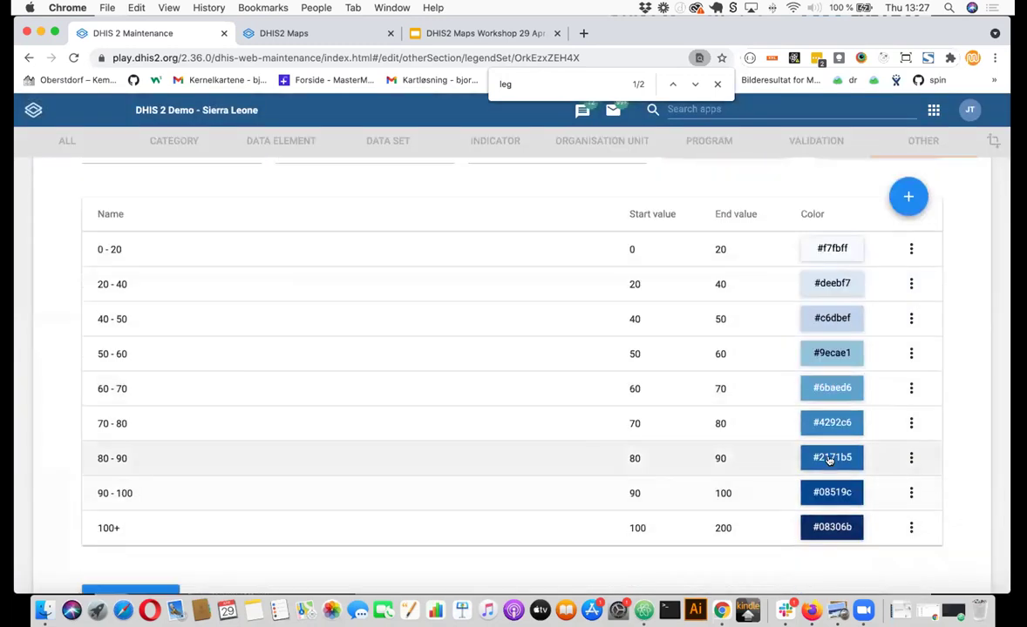
{"action": "left_click", "coordinate": [910, 458]}
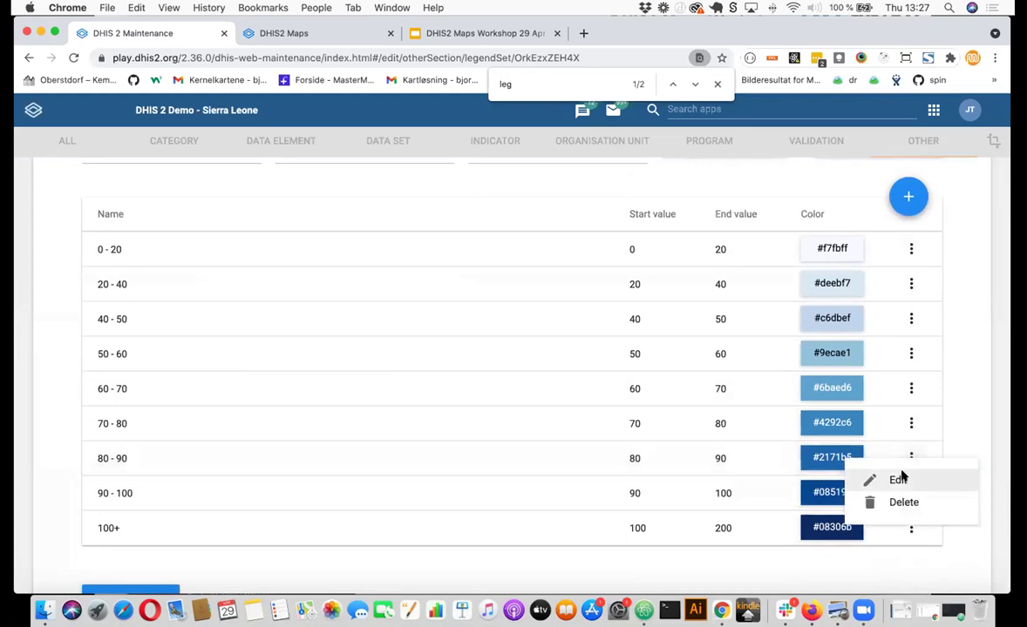
{"action": "left_click", "coordinate": [897, 479]}
{"action": "left_click", "coordinate": [300, 423]}
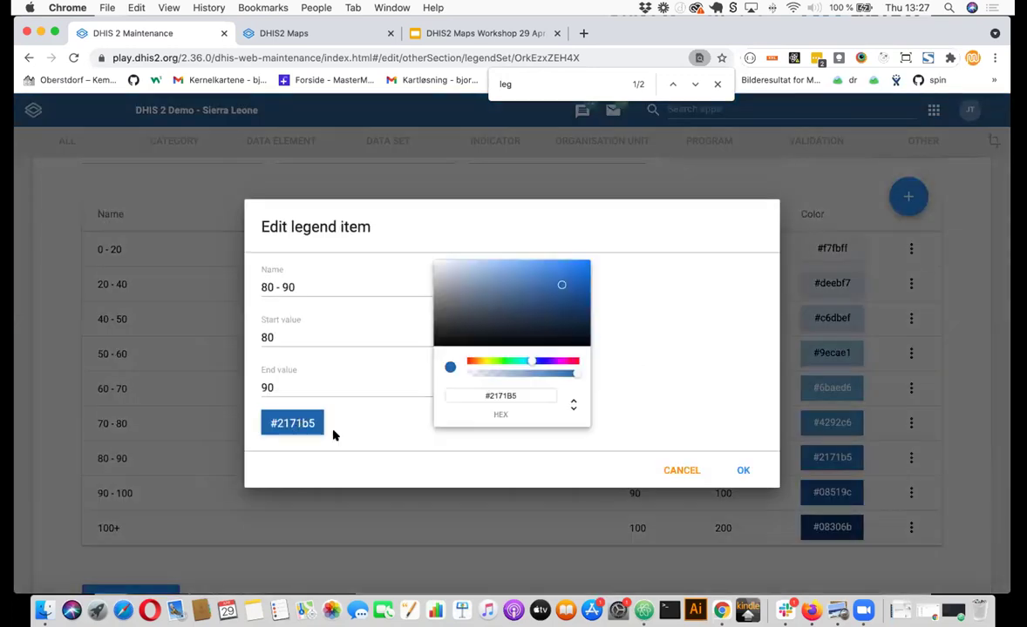
{"action": "left_click", "coordinate": [679, 471]}
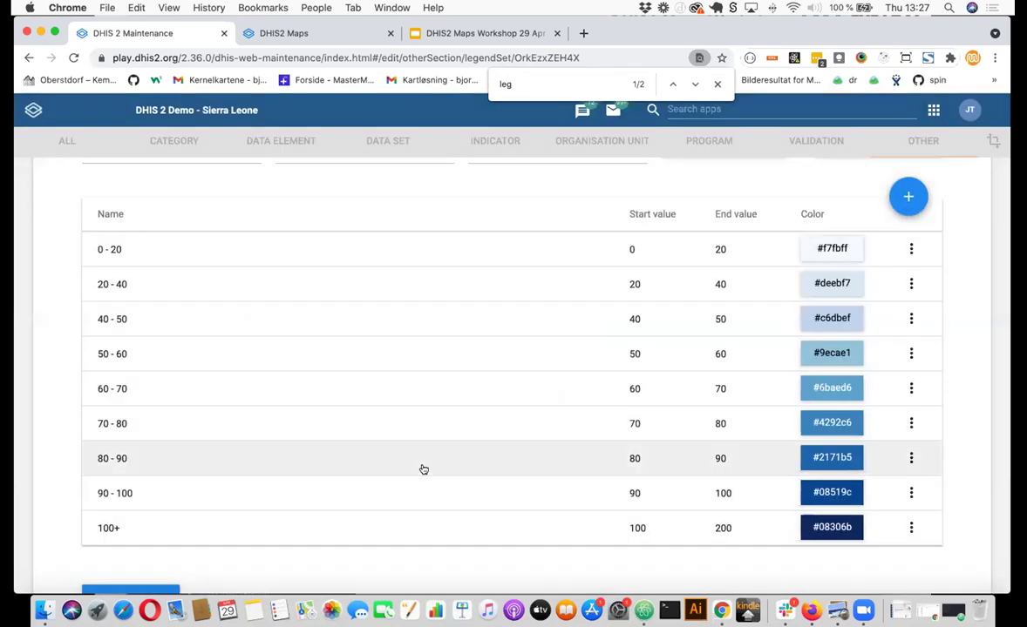
Review all nine items from 0–20 to 100+ and close the apps menu
{"action": "scroll", "coordinate": [423, 470], "scroll_direction": "down", "scroll_amount": 2}
{"action": "scroll", "coordinate": [423, 470], "scroll_direction": "up", "scroll_amount": 3}
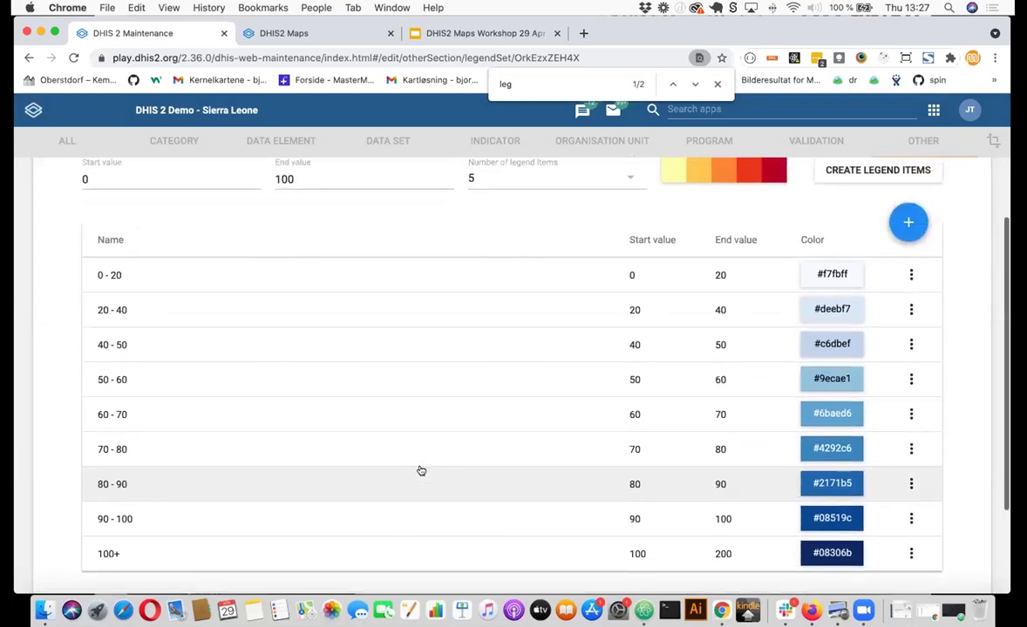
{"action": "scroll", "coordinate": [420, 471], "scroll_direction": "down", "scroll_amount": 1}
{"action": "scroll", "coordinate": [421, 471], "scroll_direction": "up", "scroll_amount": 3}
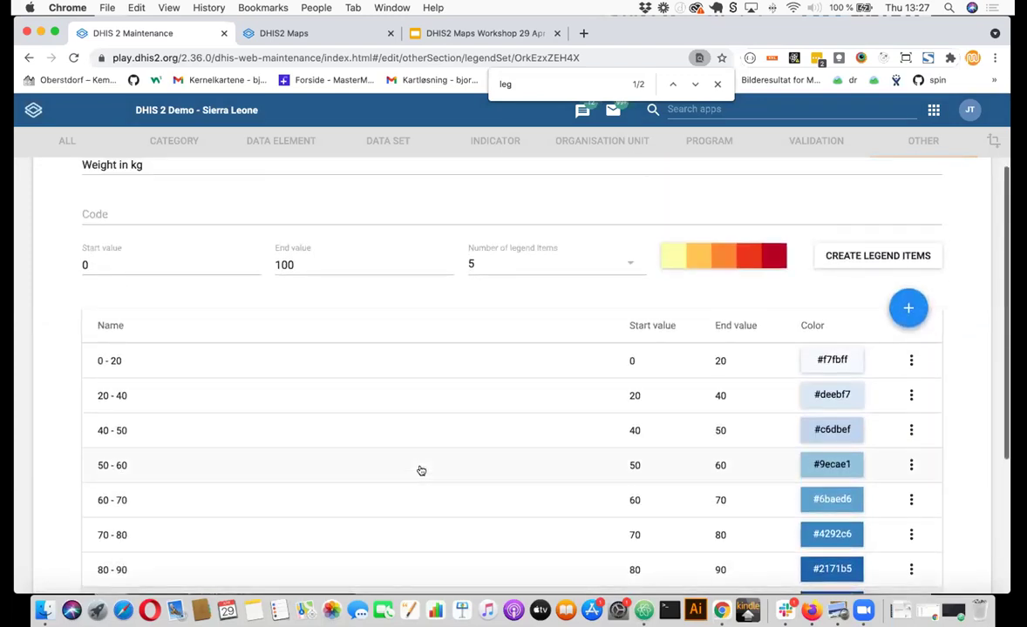
{"action": "scroll", "coordinate": [421, 471], "scroll_direction": "up", "scroll_amount": 2}
{"action": "scroll", "coordinate": [421, 471], "scroll_direction": "down", "scroll_amount": 3}
{"action": "scroll", "coordinate": [421, 471], "scroll_direction": "down", "scroll_amount": 2}
{"action": "scroll", "coordinate": [421, 471], "scroll_direction": "up", "scroll_amount": 2}
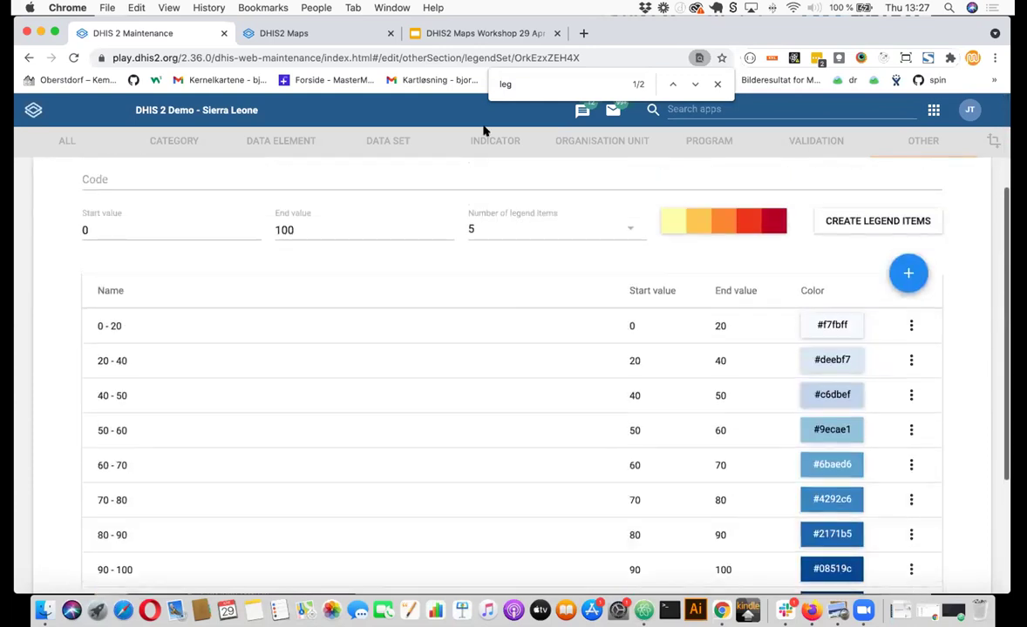
{"action": "left_click", "coordinate": [692, 109]}
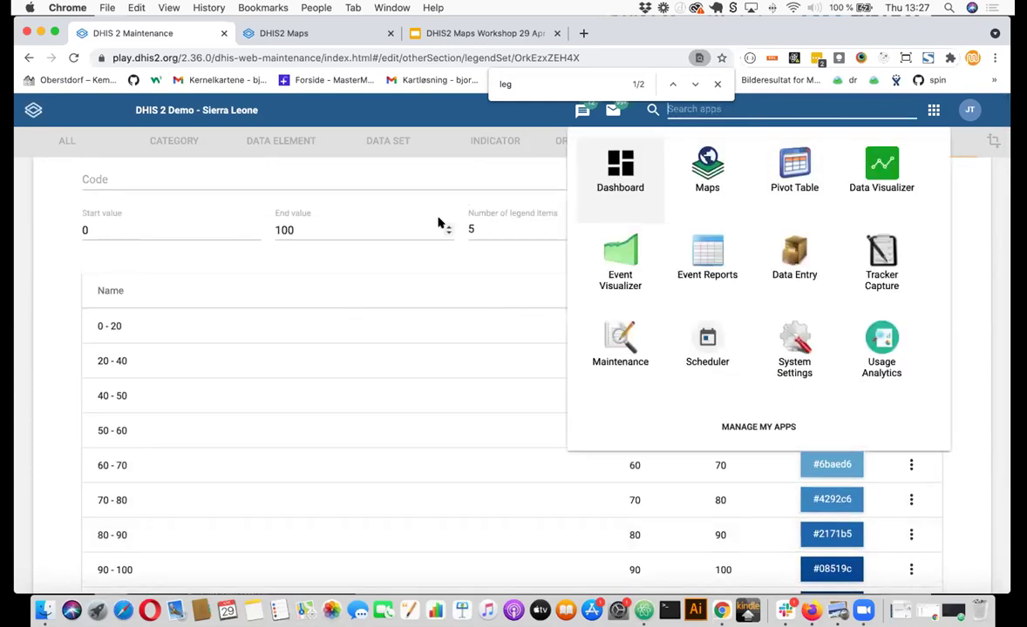
{"action": "left_click", "coordinate": [349, 173]}
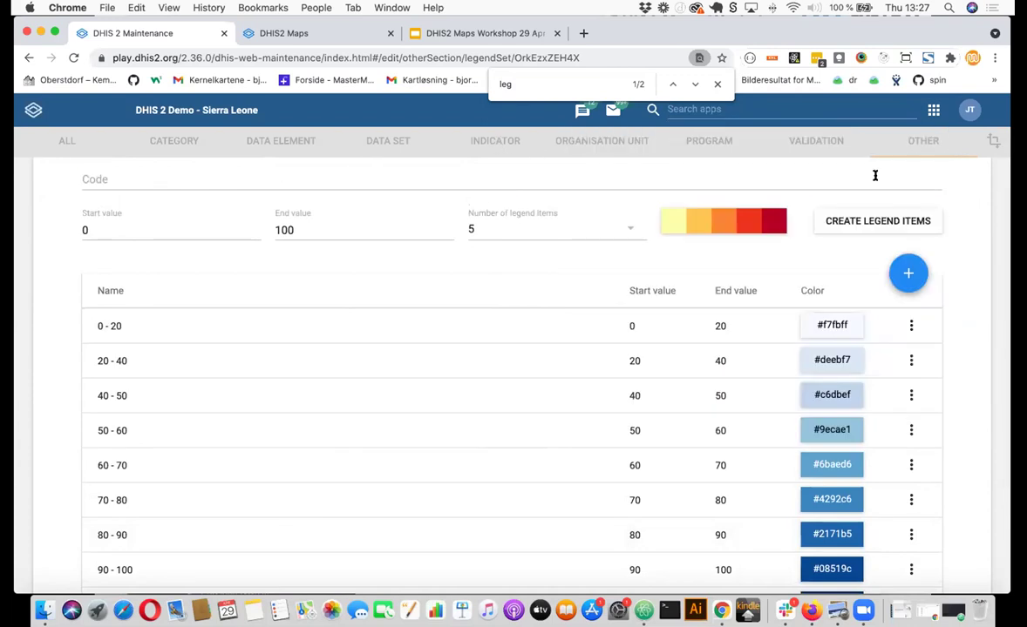
Open the ANC 1 Coverage indicator and check its Legends, showing only ANC Coverage
{"action": "scroll", "coordinate": [513, 215], "scroll_direction": "up", "scroll_amount": 3}
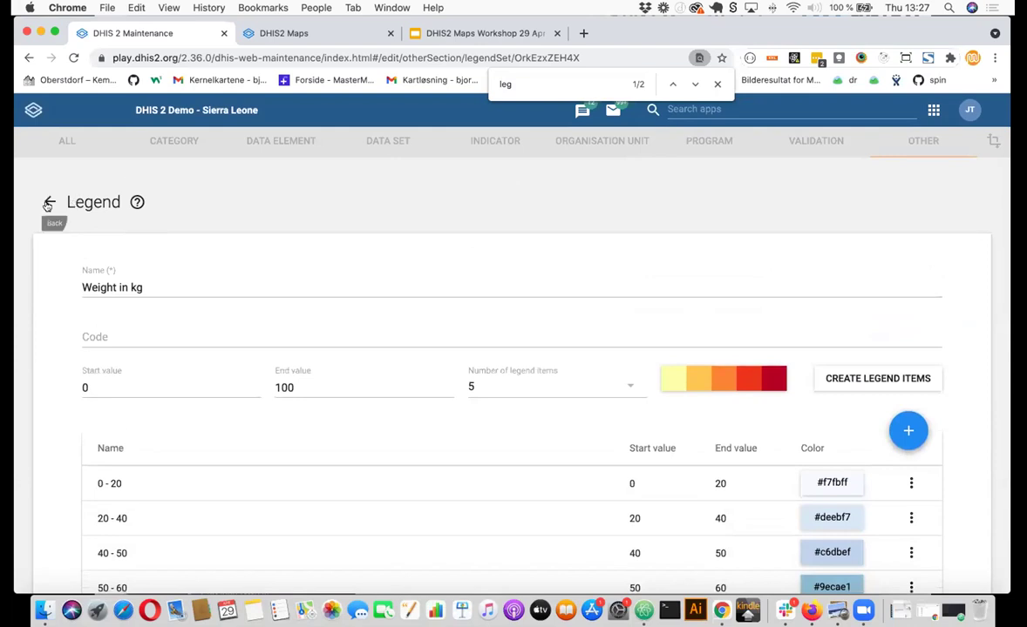
{"action": "left_click", "coordinate": [49, 204]}
{"action": "left_click", "coordinate": [499, 141]}
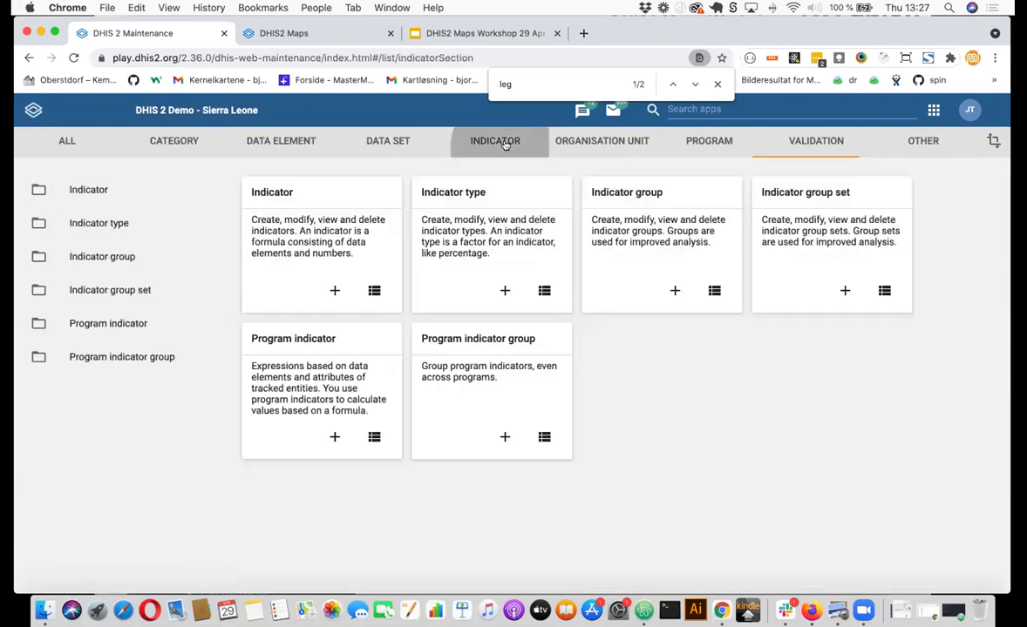
{"action": "left_click", "coordinate": [372, 291]}
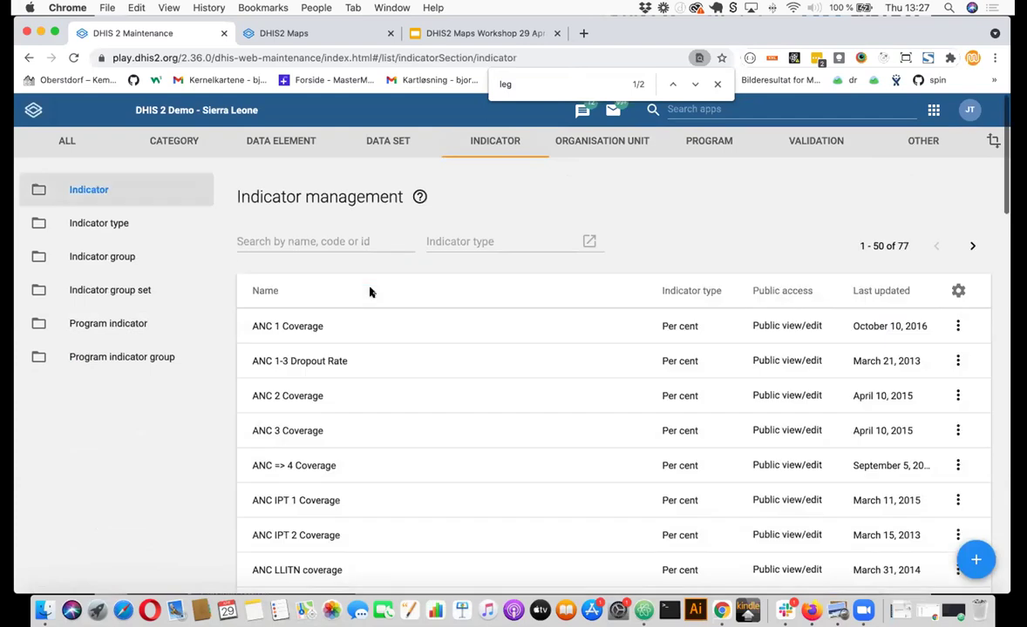
{"action": "left_click", "coordinate": [304, 325]}
{"action": "scroll", "coordinate": [494, 384], "scroll_direction": "down", "scroll_amount": 10}
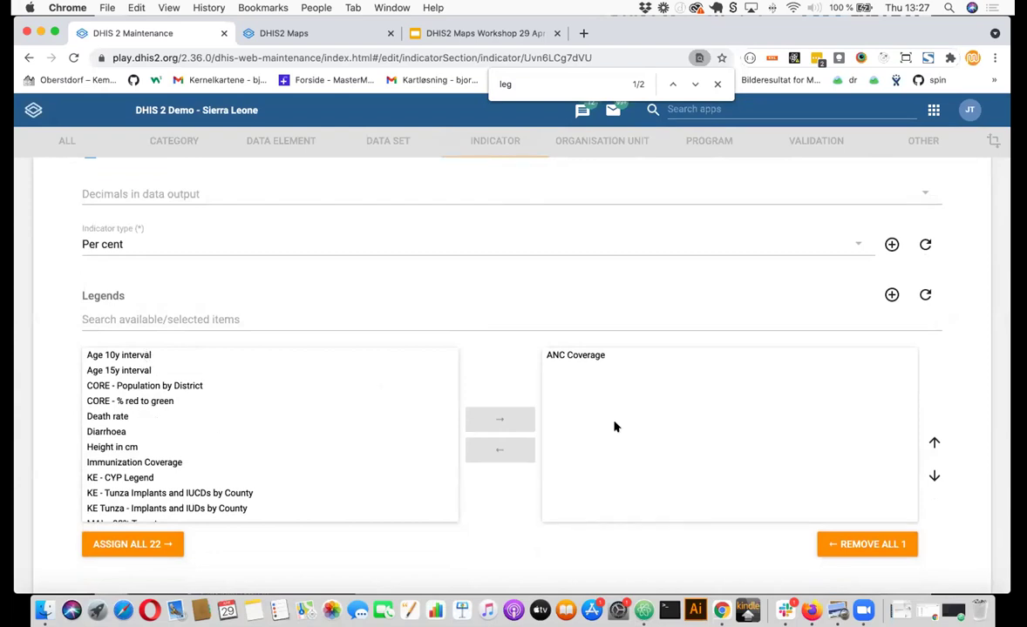
{"action": "scroll", "coordinate": [615, 427], "scroll_direction": "up", "scroll_amount": 5}
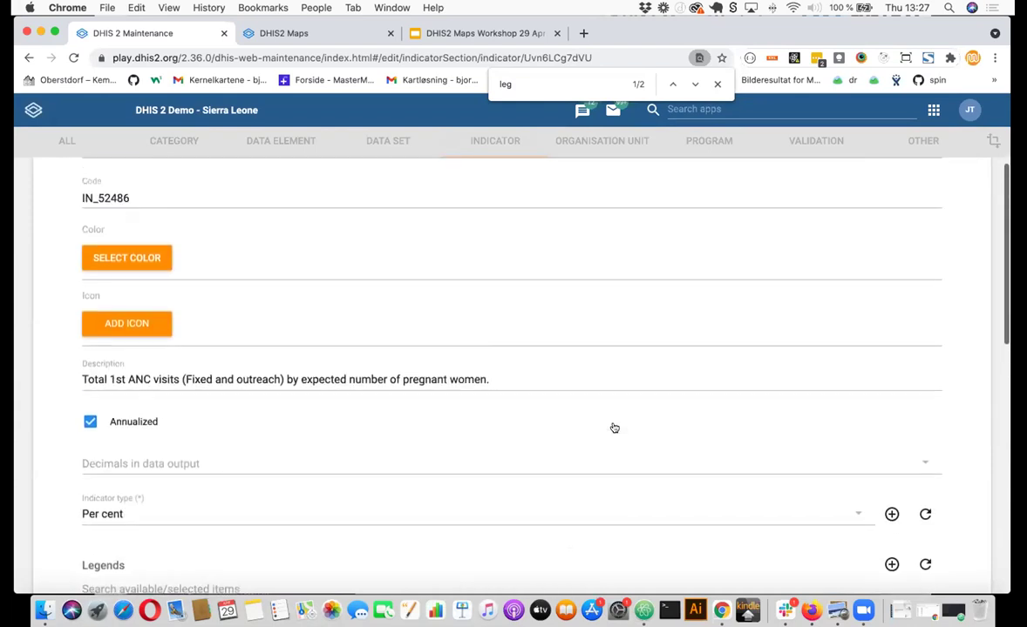
{"action": "scroll", "coordinate": [615, 427], "scroll_direction": "down", "scroll_amount": 4}
{"action": "scroll", "coordinate": [615, 427], "scroll_direction": "down", "scroll_amount": 2}
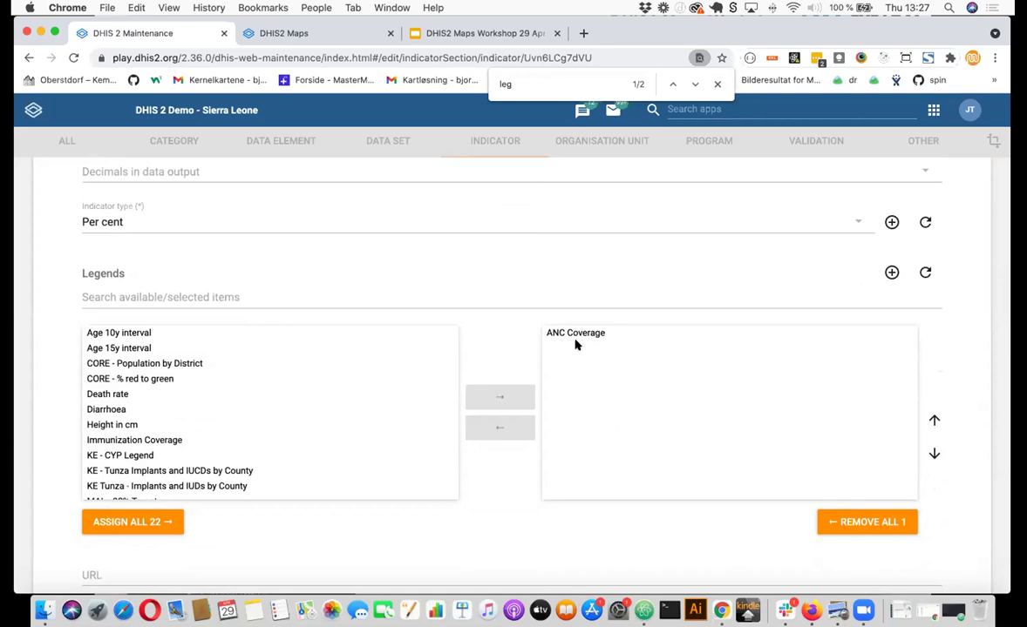
{"action": "key", "text": "super+Tab"}
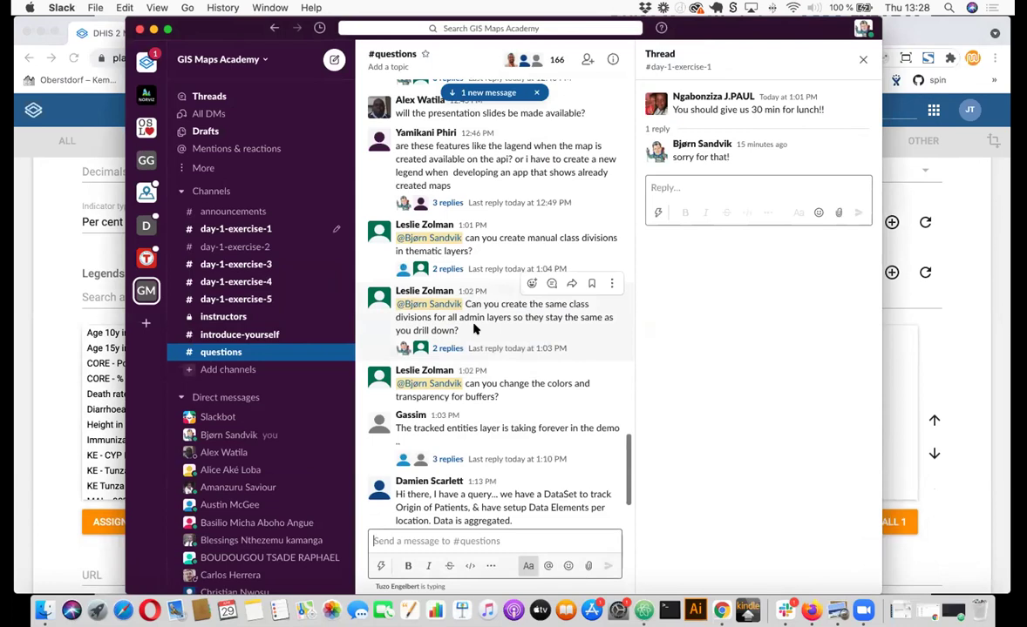
{"action": "key", "text": "super"}
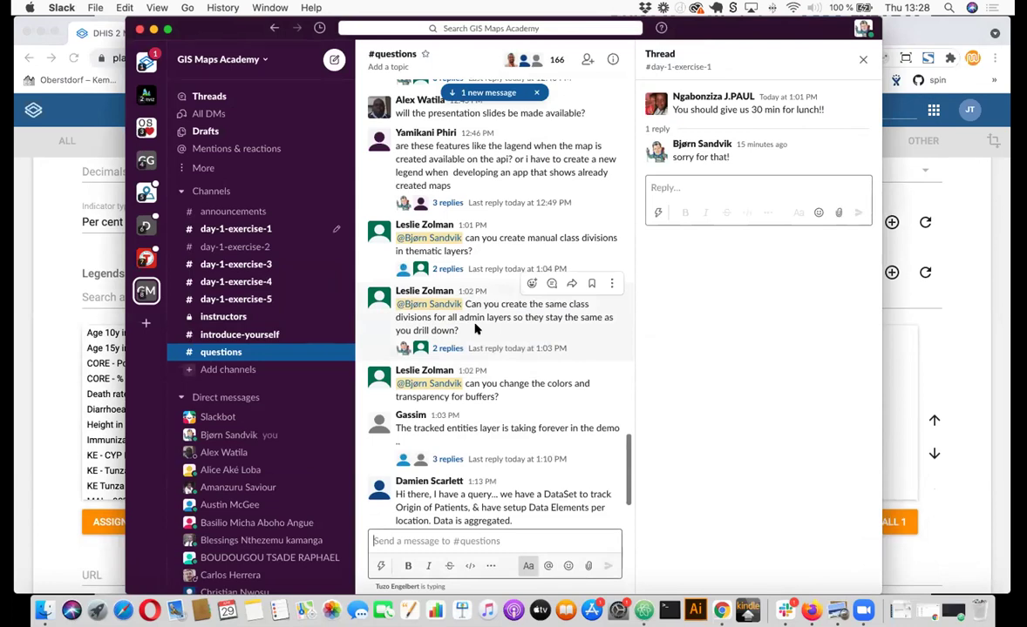
{"action": "key", "text": "super+Tab"}
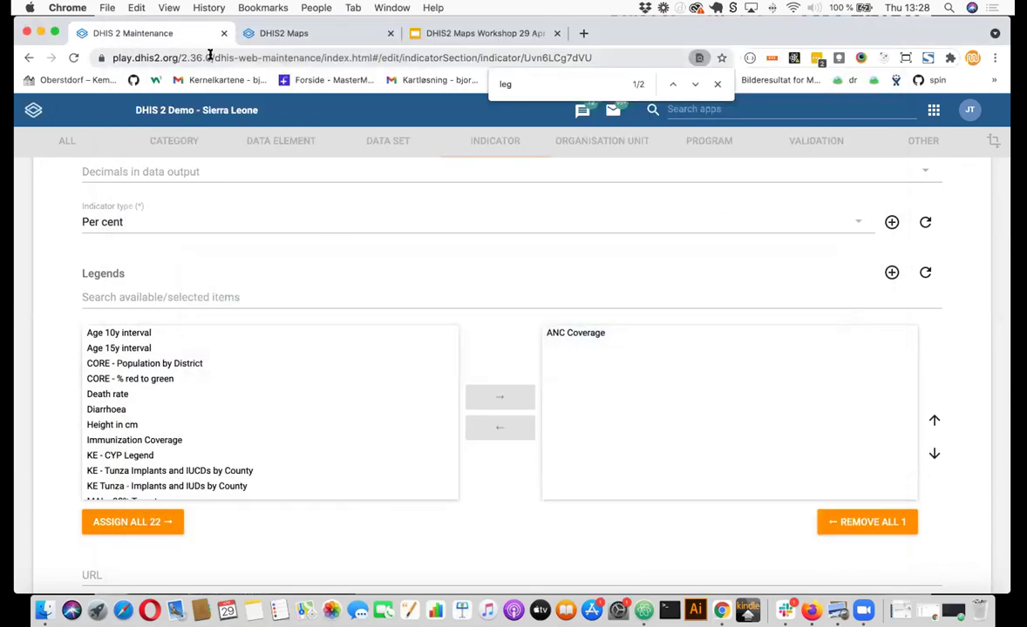
In the Maps app, add a thematic layer using the ANC group's ANC 1 Coverage indicator
{"action": "left_click", "coordinate": [735, 108]}
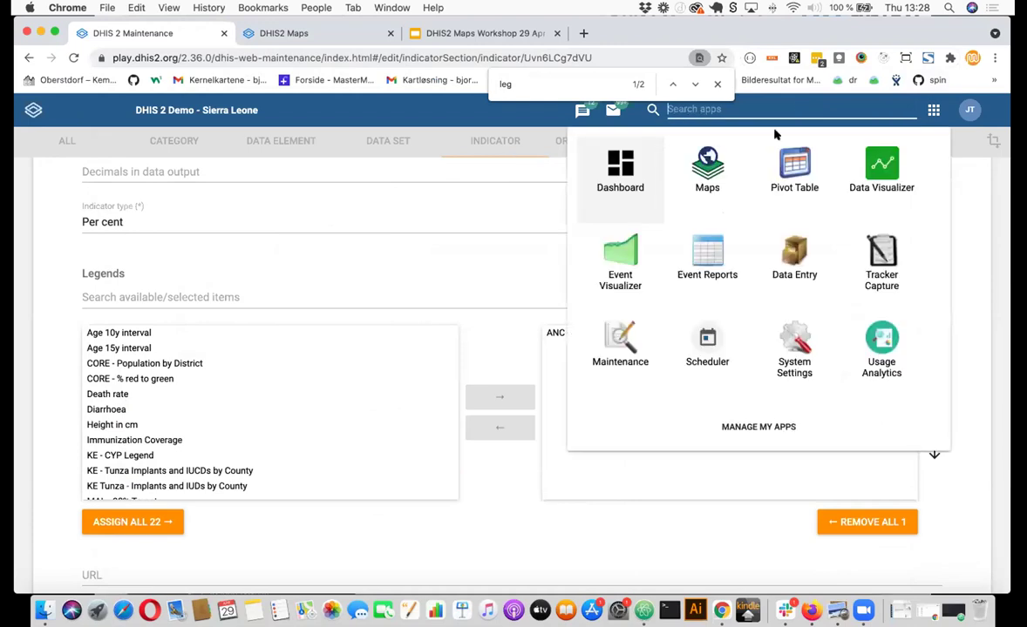
{"action": "left_click", "coordinate": [726, 158]}
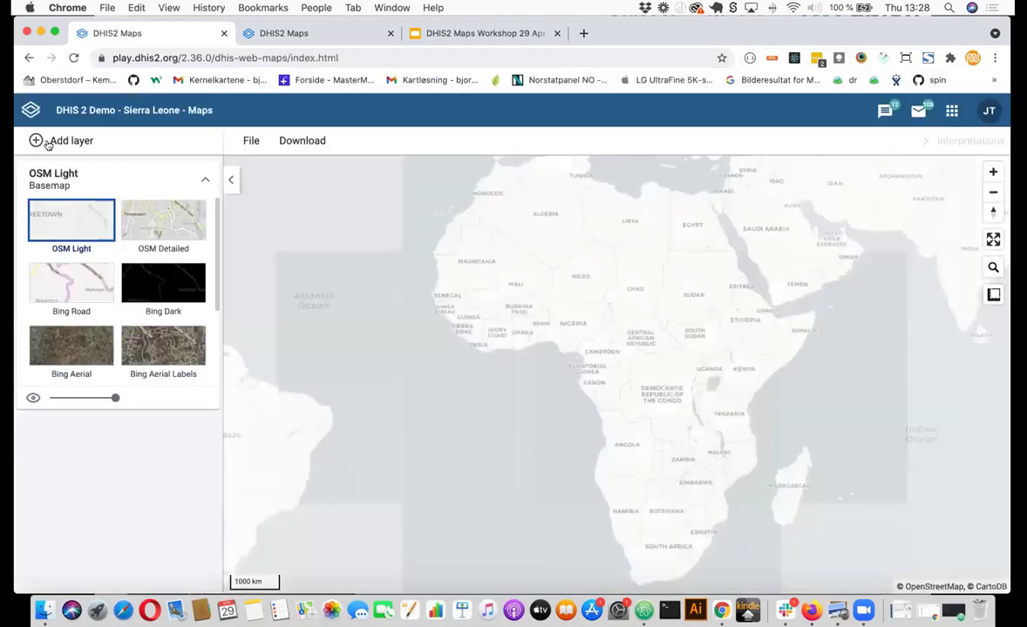
{"action": "left_click", "coordinate": [91, 144]}
{"action": "left_click", "coordinate": [71, 211]}
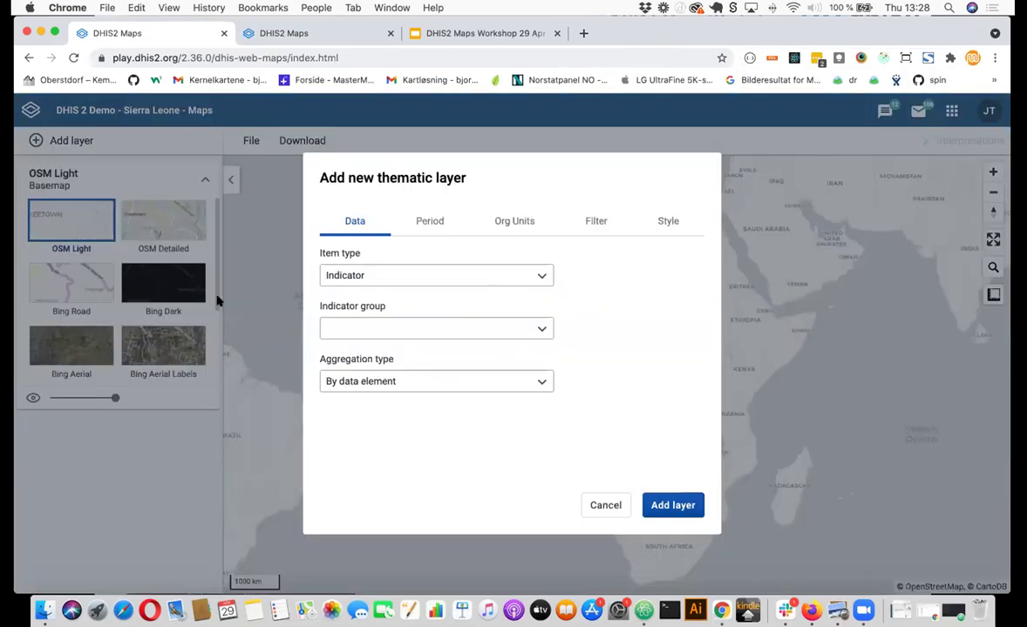
{"action": "left_click", "coordinate": [372, 329]}
{"action": "left_click", "coordinate": [376, 352]}
{"action": "left_click", "coordinate": [398, 383]}
{"action": "left_click", "coordinate": [400, 403]}
Style the layer with an automatic legend of 4 classes and add it to the map
{"action": "left_click", "coordinate": [676, 222]}
{"action": "left_click", "coordinate": [611, 257]}
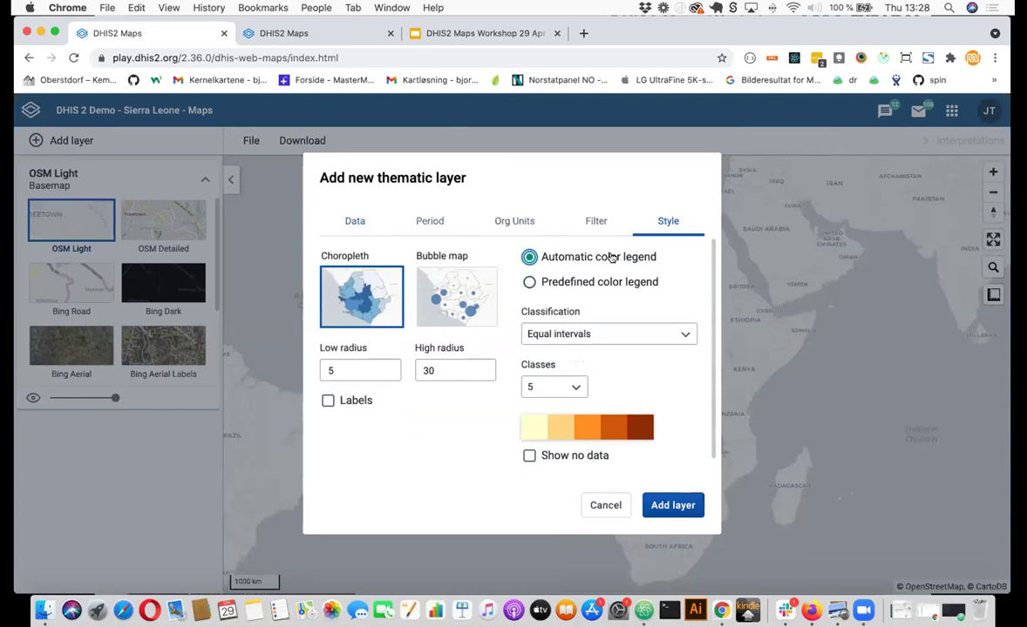
{"action": "left_click", "coordinate": [577, 389]}
{"action": "left_click", "coordinate": [563, 431]}
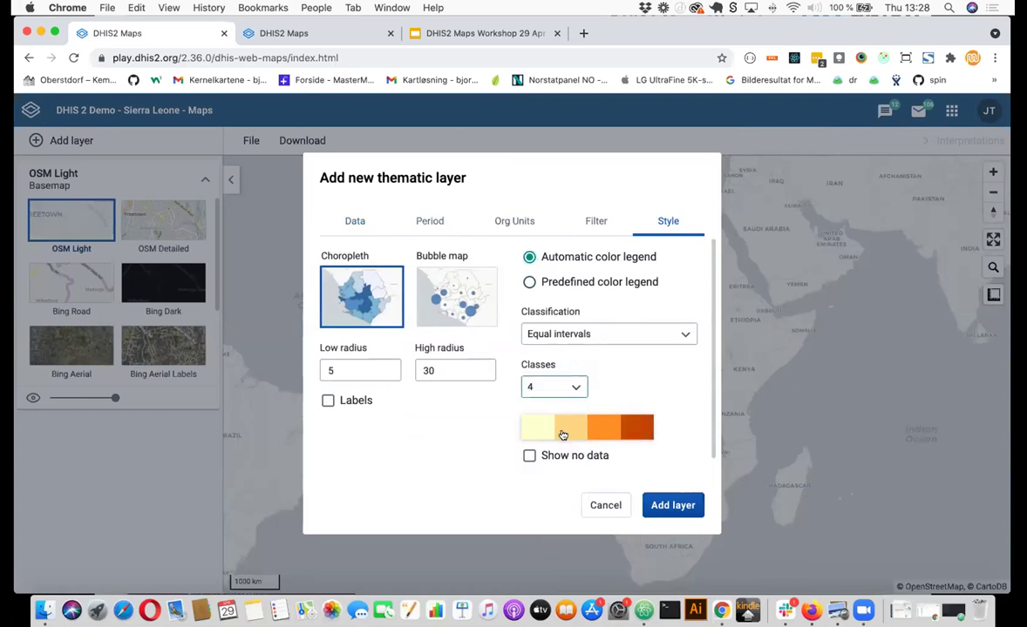
{"action": "left_click", "coordinate": [671, 507]}
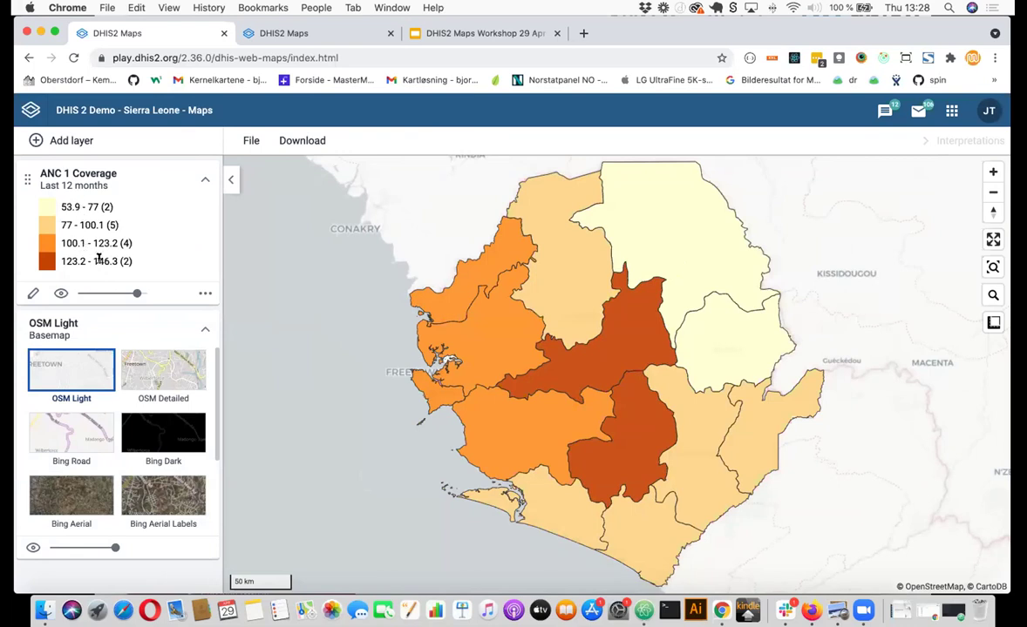
Drill down into Tonkolili's chiefdoms, then check Slack and return to the map
{"action": "right_click", "coordinate": [634, 341]}
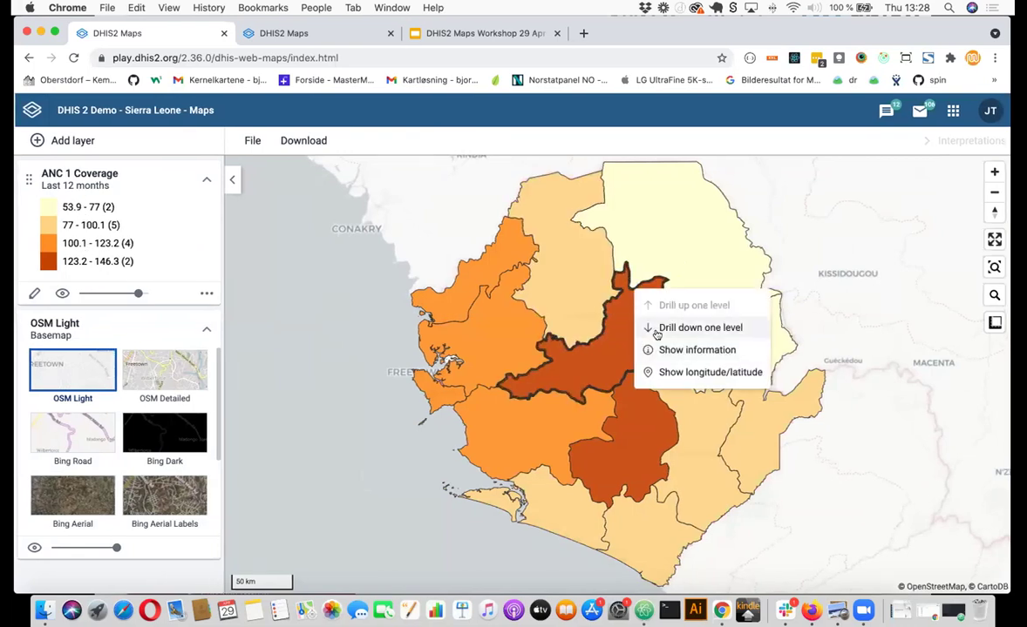
{"action": "left_click", "coordinate": [670, 329]}
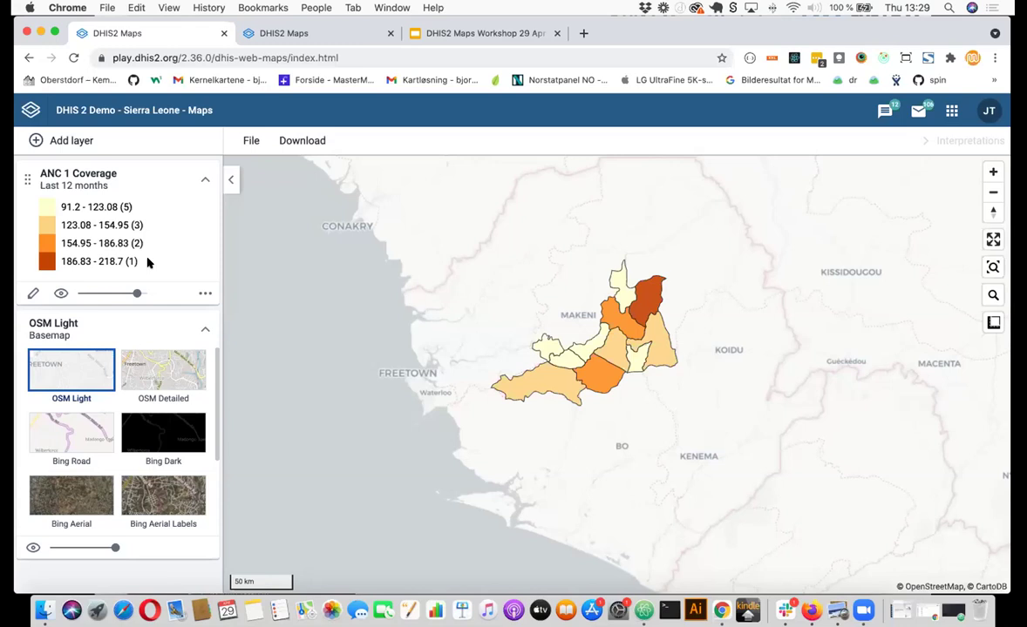
{"action": "key", "text": "super+Tab"}
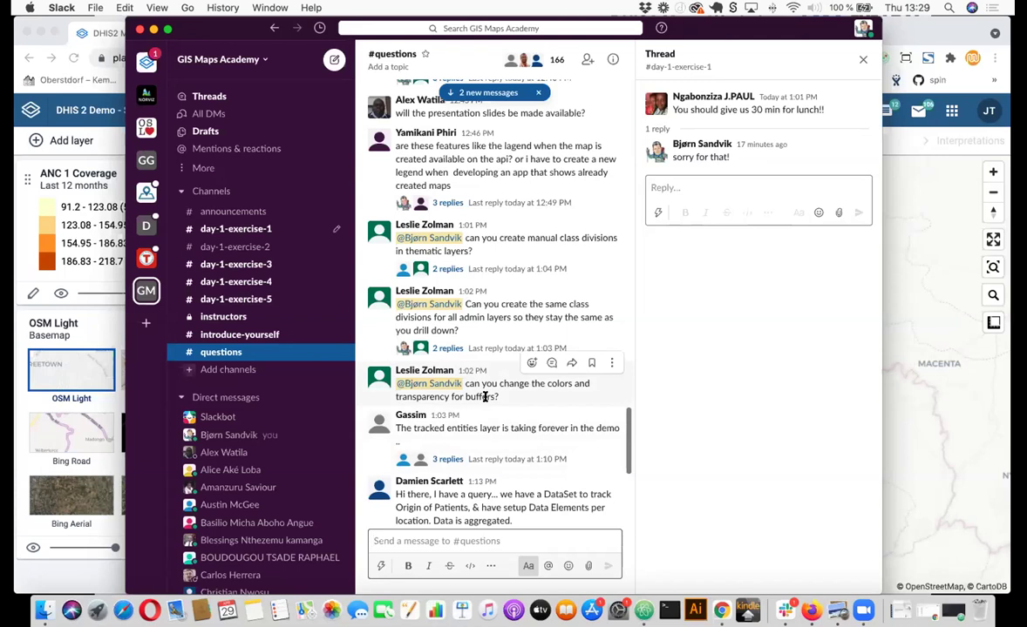
{"action": "key", "text": "super+Tab"}
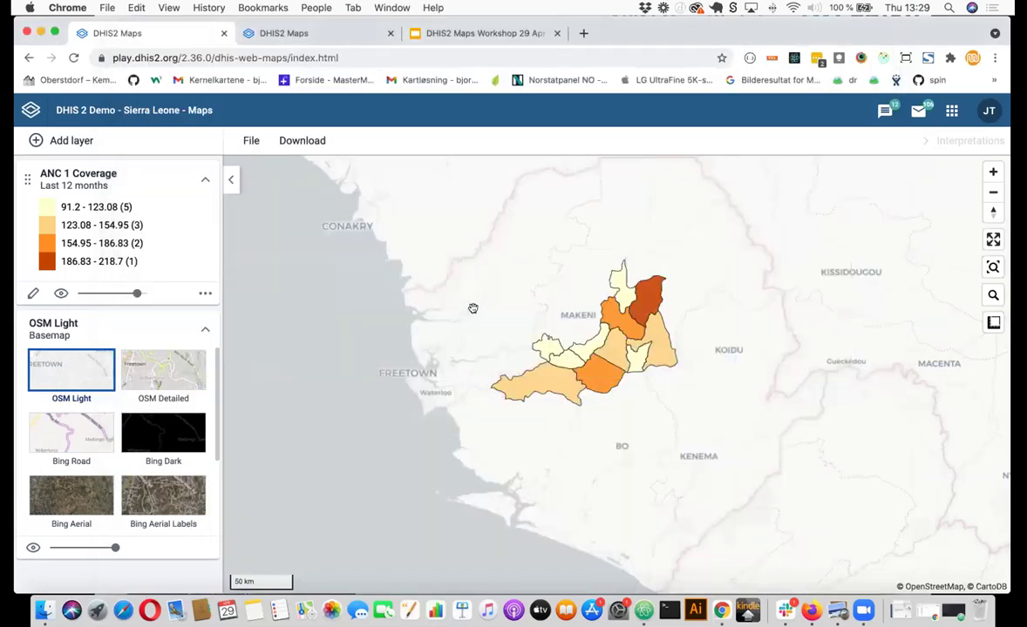
{"action": "left_click", "coordinate": [255, 140]}
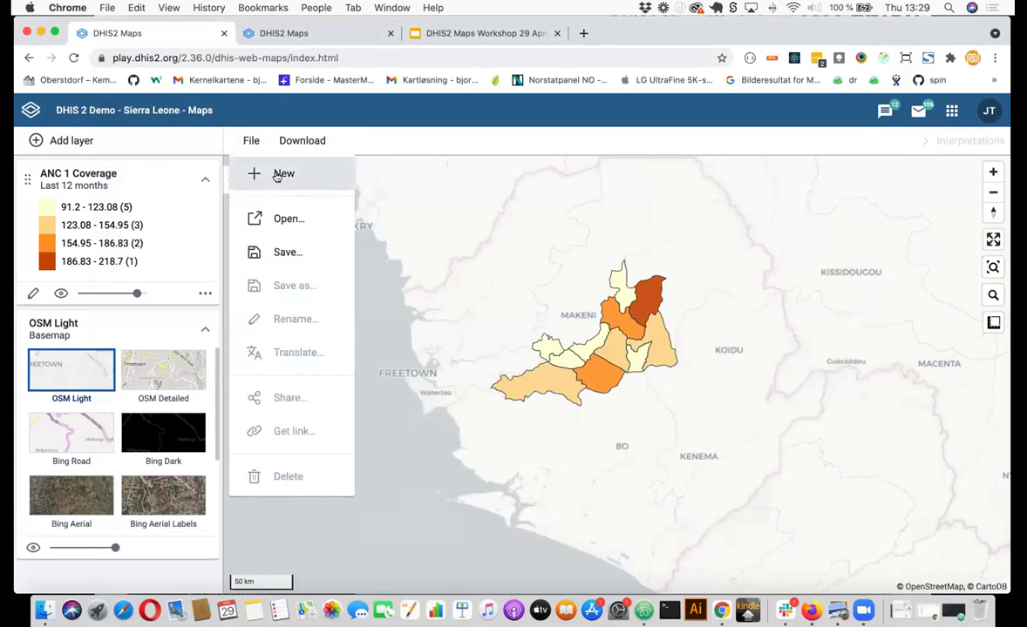
On a new map, add a Facilities layer grouped by Facility Type
{"action": "left_click", "coordinate": [278, 173]}
{"action": "left_click", "coordinate": [83, 141]}
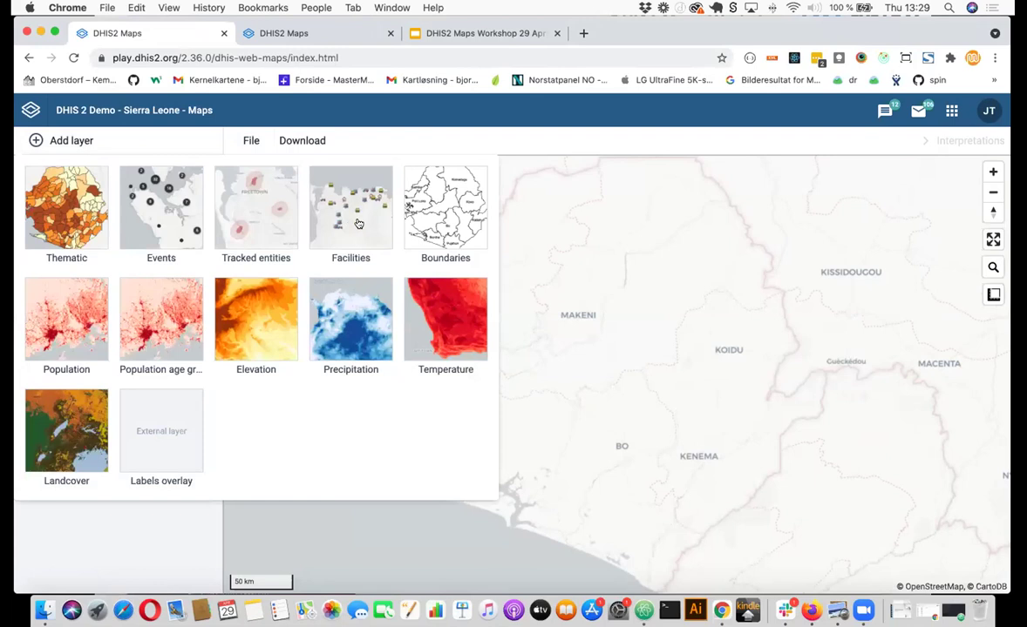
{"action": "left_click", "coordinate": [330, 206]}
{"action": "left_click", "coordinate": [372, 274]}
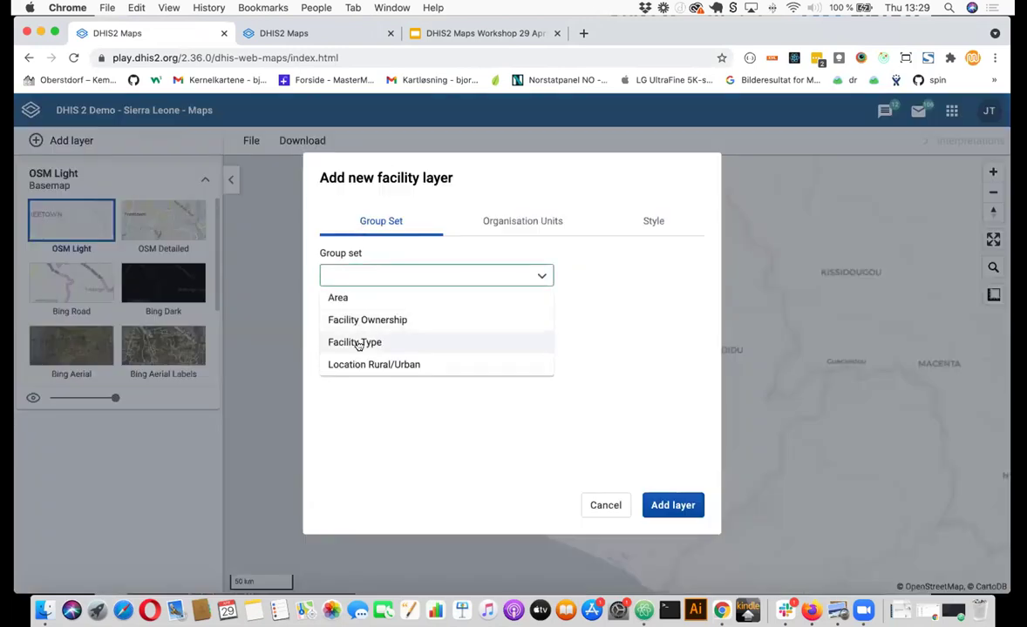
{"action": "left_click", "coordinate": [359, 343]}
Set the organisation unit level to Facility, enable buffers, and add the layer
{"action": "left_click", "coordinate": [550, 224]}
{"action": "left_click", "coordinate": [543, 281]}
{"action": "left_click", "coordinate": [548, 380]}
{"action": "left_click", "coordinate": [654, 223]}
{"action": "left_click", "coordinate": [653, 222]}
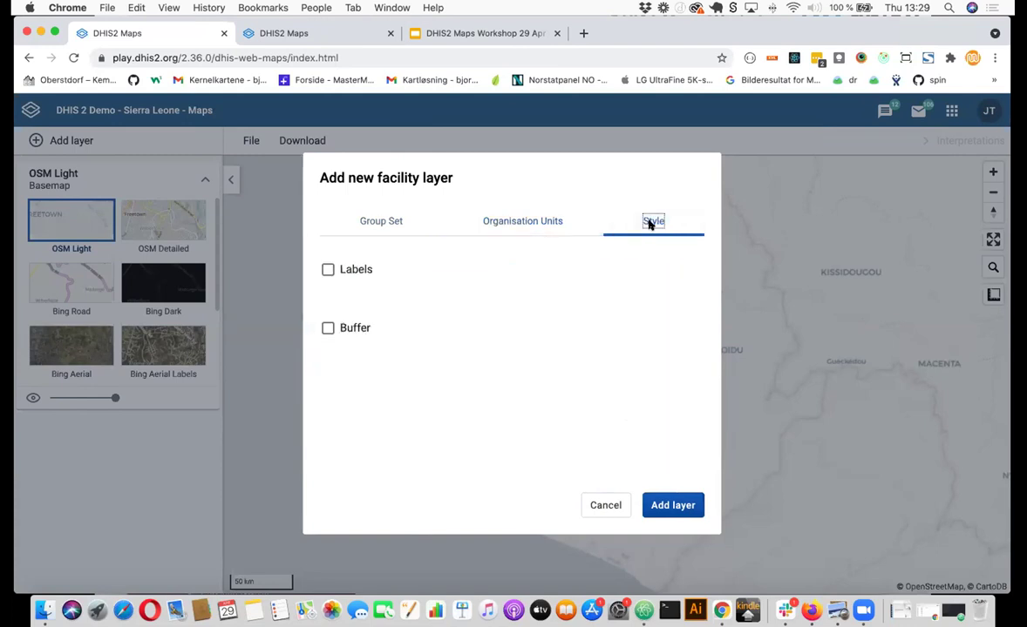
{"action": "left_click", "coordinate": [344, 328]}
{"action": "left_click", "coordinate": [659, 506]}
Zoom in to about a 3 km scale and lower the Facilities layer opacity to fade the buffers
{"action": "scroll", "coordinate": [522, 405], "scroll_direction": "up", "scroll_amount": 5}
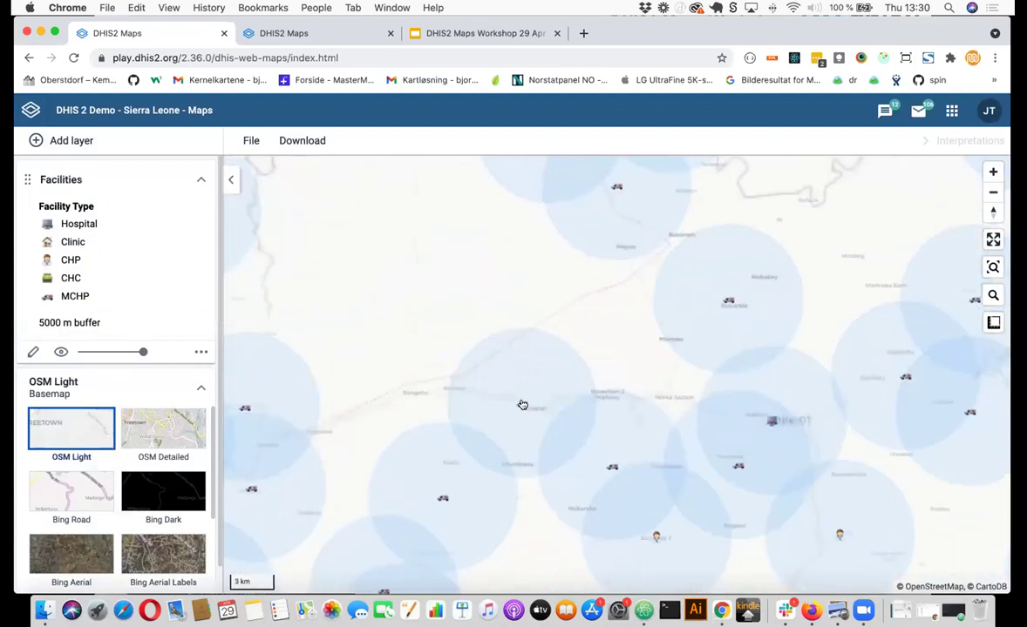
{"action": "mouse_move", "coordinate": [525, 410]}
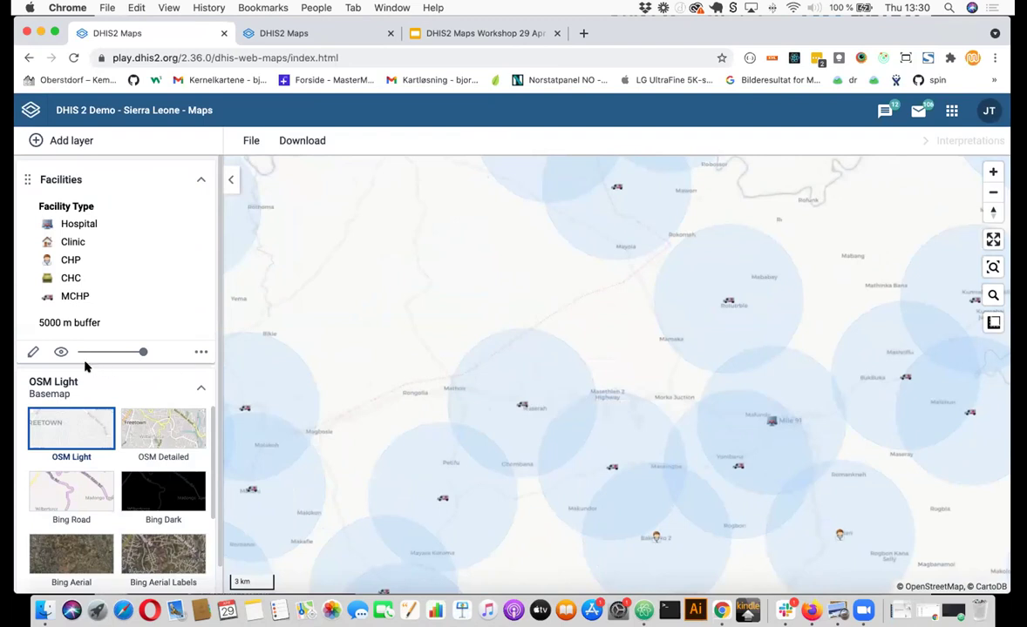
{"action": "mouse_move", "coordinate": [142, 351]}
{"action": "left_mouse_down"}
{"action": "mouse_move", "coordinate": [99, 357]}
{"action": "mouse_move", "coordinate": [154, 357]}
{"action": "left_mouse_up"}
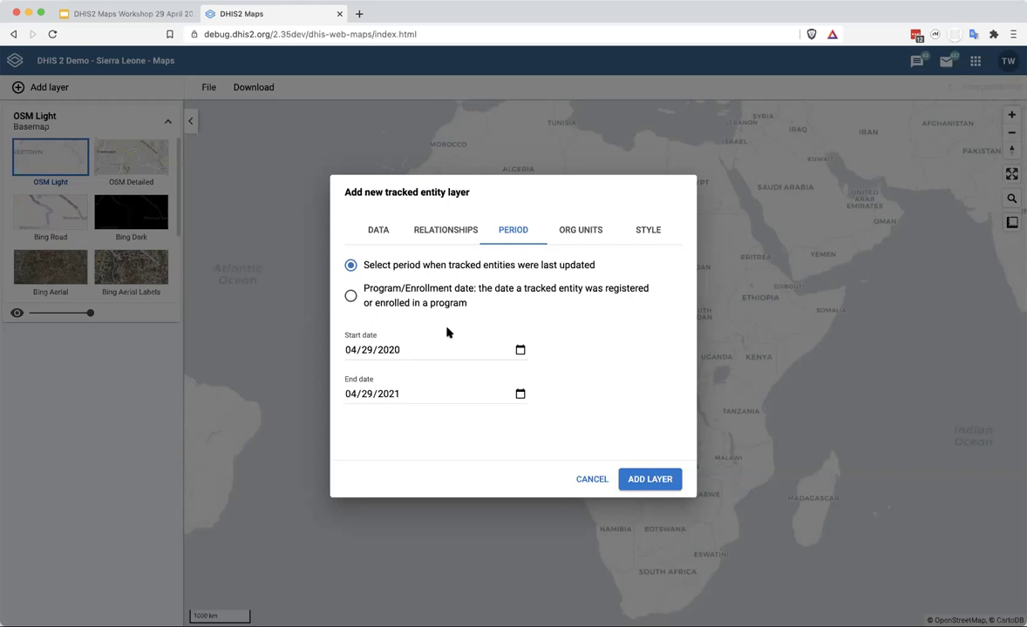
Base the Malaria Entity layer's period on program/enrollment date, then view its data settings
{"action": "left_click", "coordinate": [351, 297]}
{"action": "left_click", "coordinate": [378, 232]}
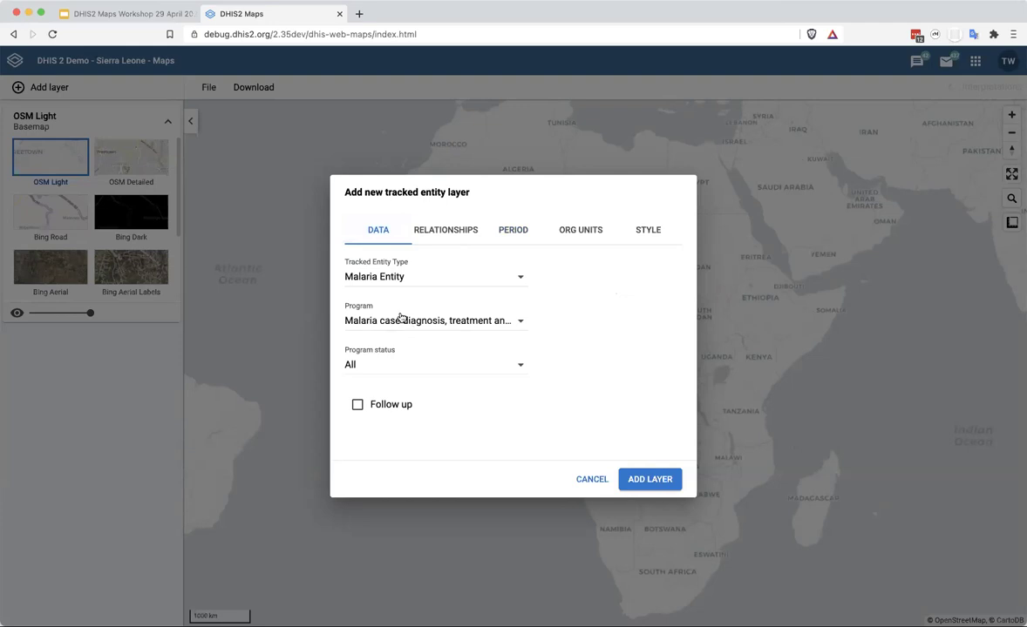
Set the tracked entity layer's period back to last updated, 04/29/2020–04/29/2021
{"action": "left_click", "coordinate": [515, 233]}
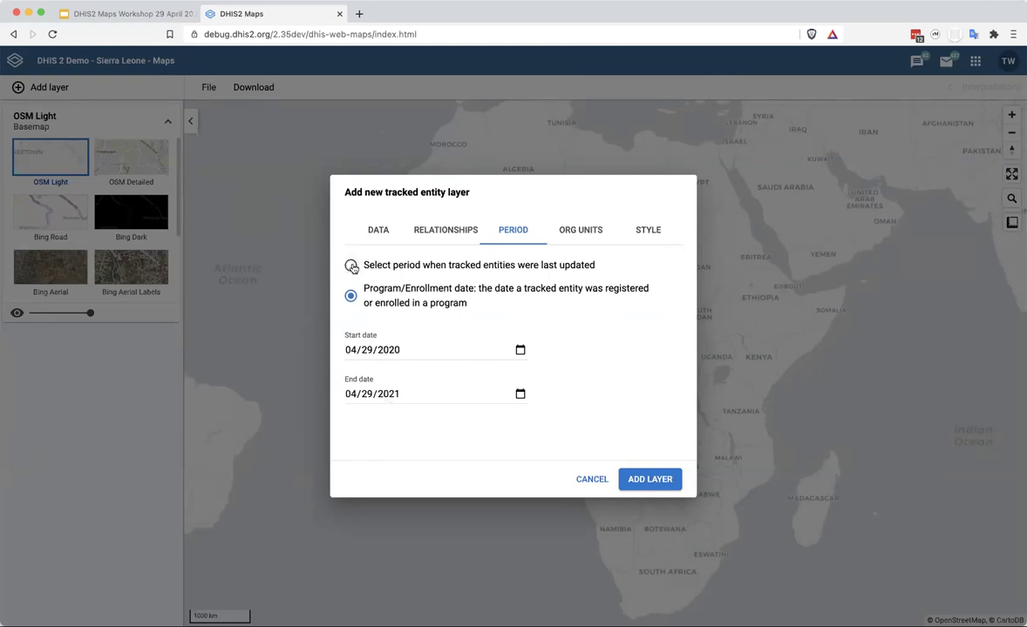
{"action": "left_click", "coordinate": [352, 267]}
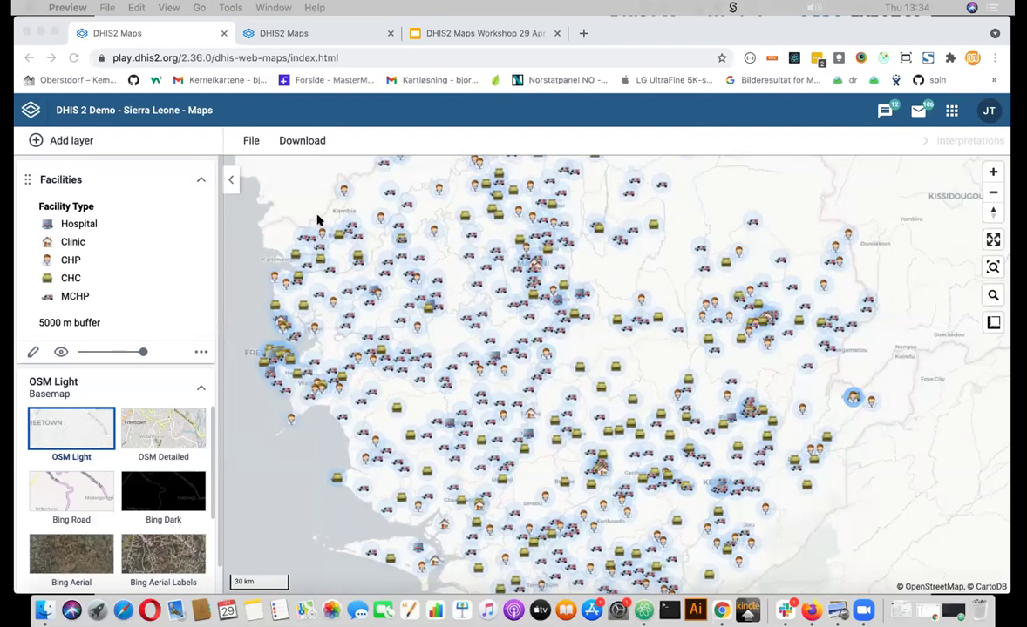
Bring the DHIS2 Maps browser window in front of Preview
{"action": "left_click", "coordinate": [311, 142]}
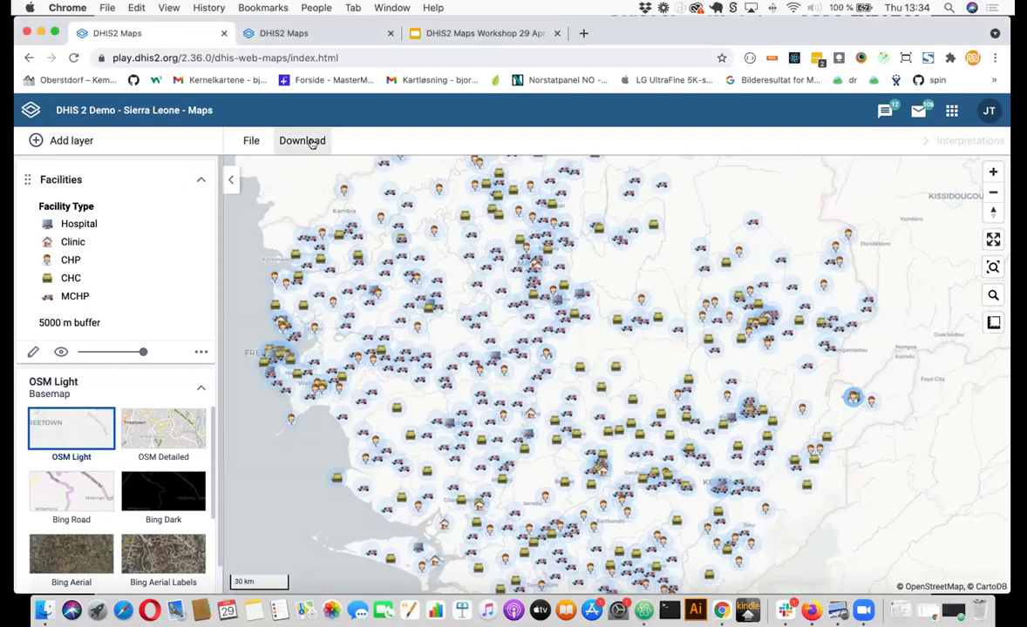
Try each legend position, settle on bottom-right, and download the facilities map as PNG
{"action": "left_click", "coordinate": [311, 143]}
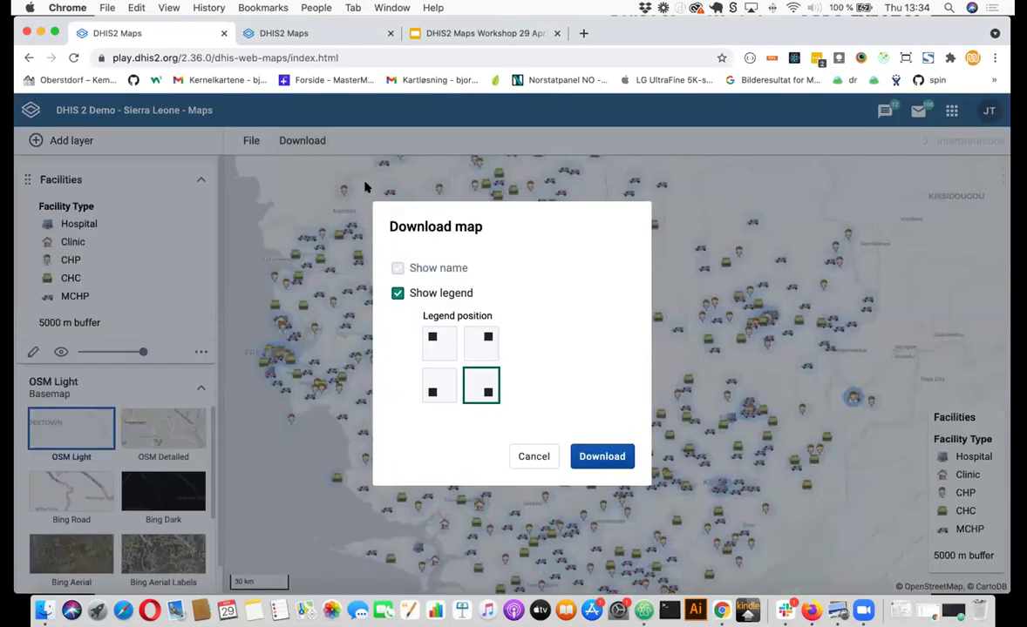
{"action": "left_click", "coordinate": [432, 388]}
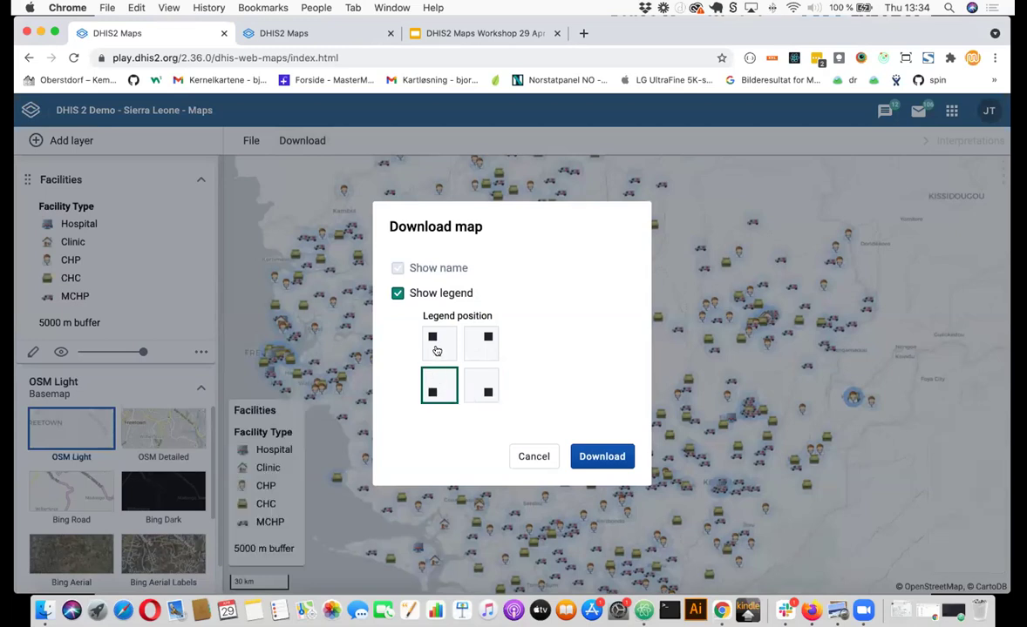
{"action": "left_click", "coordinate": [437, 350]}
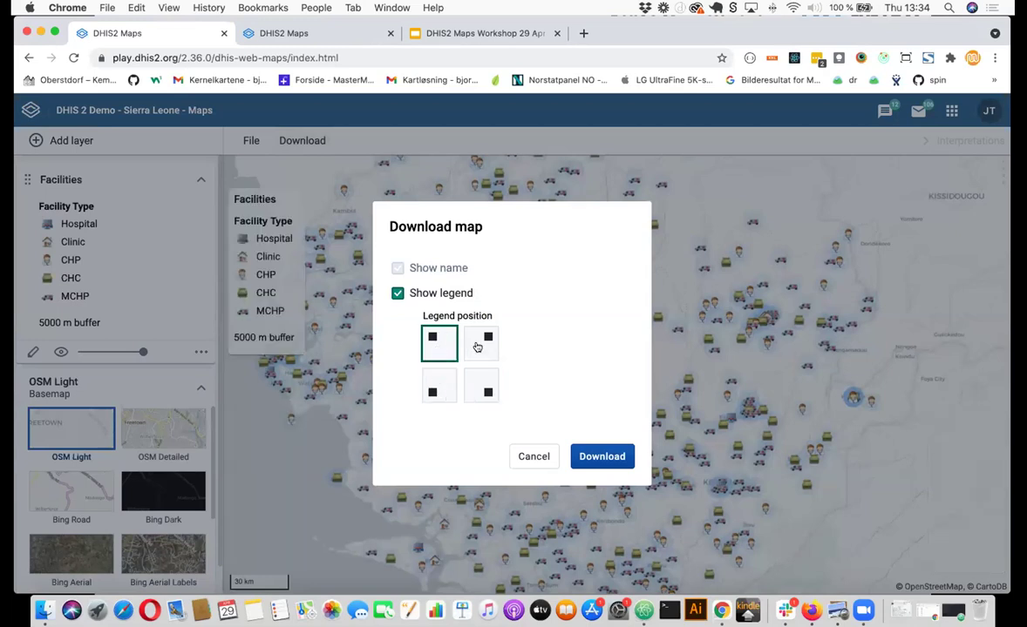
{"action": "left_click", "coordinate": [477, 351]}
{"action": "left_click", "coordinate": [486, 391]}
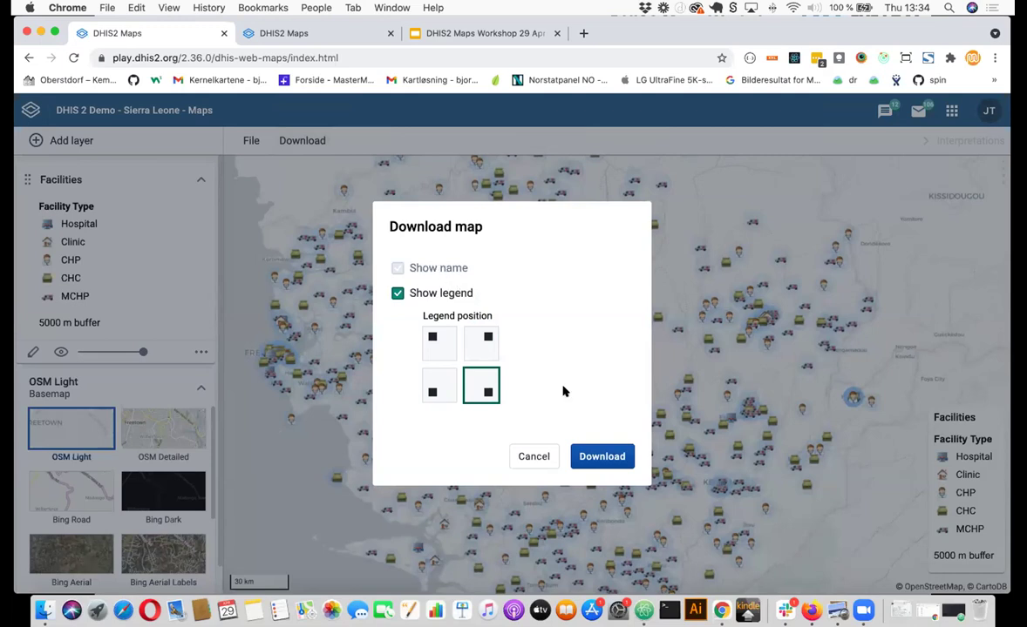
{"action": "left_click", "coordinate": [611, 458]}
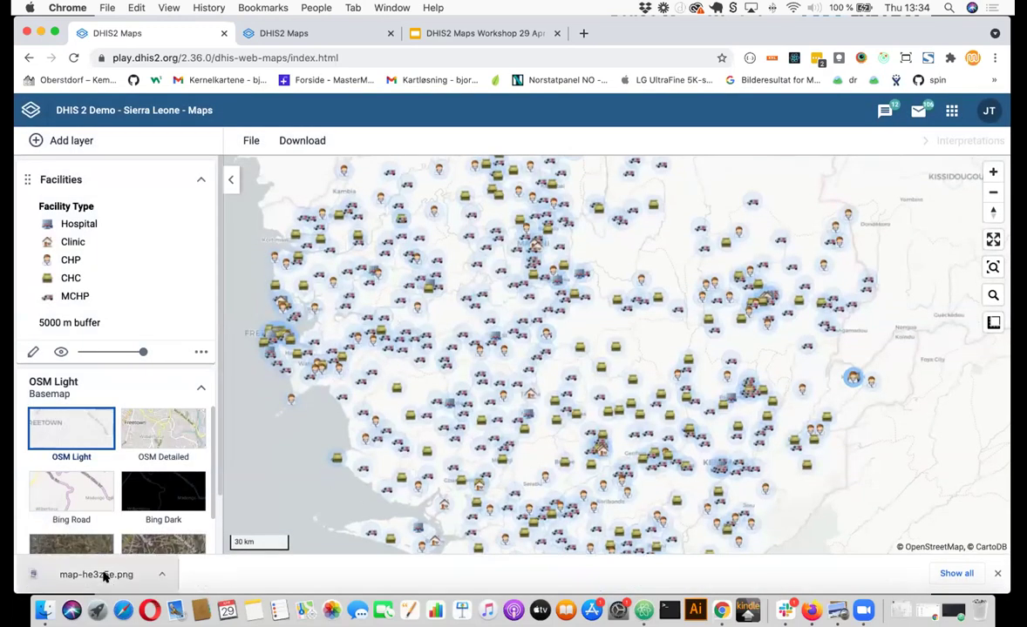
View the downloaded PNG enlarged in Preview, then return to the DHIS2 Maps window
{"action": "left_click", "coordinate": [70, 576]}
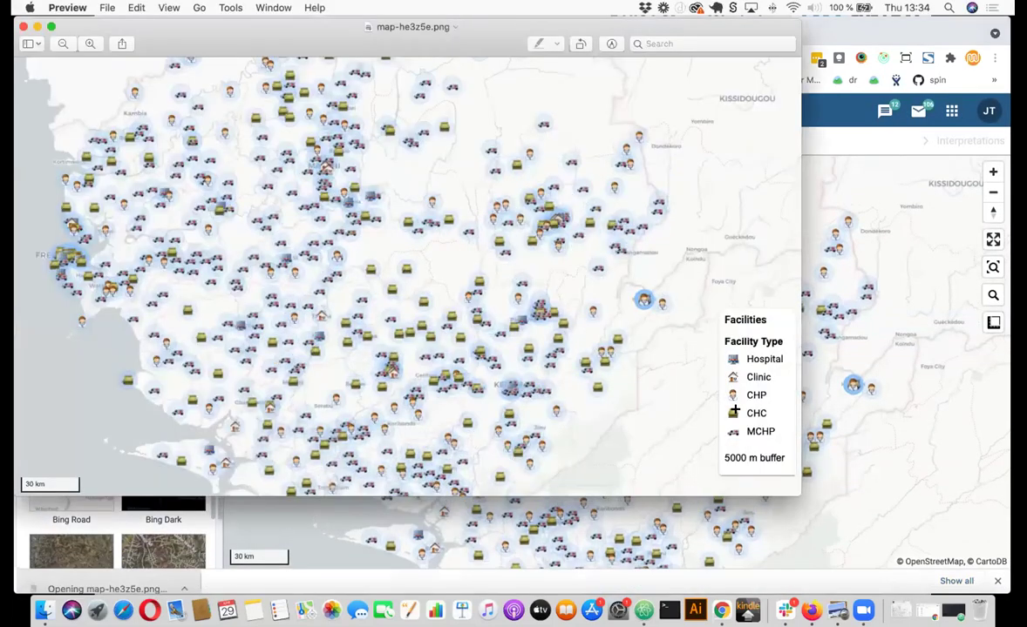
{"action": "left_click_drag", "start_coordinate": [799, 495], "coordinate": [800, 447]}
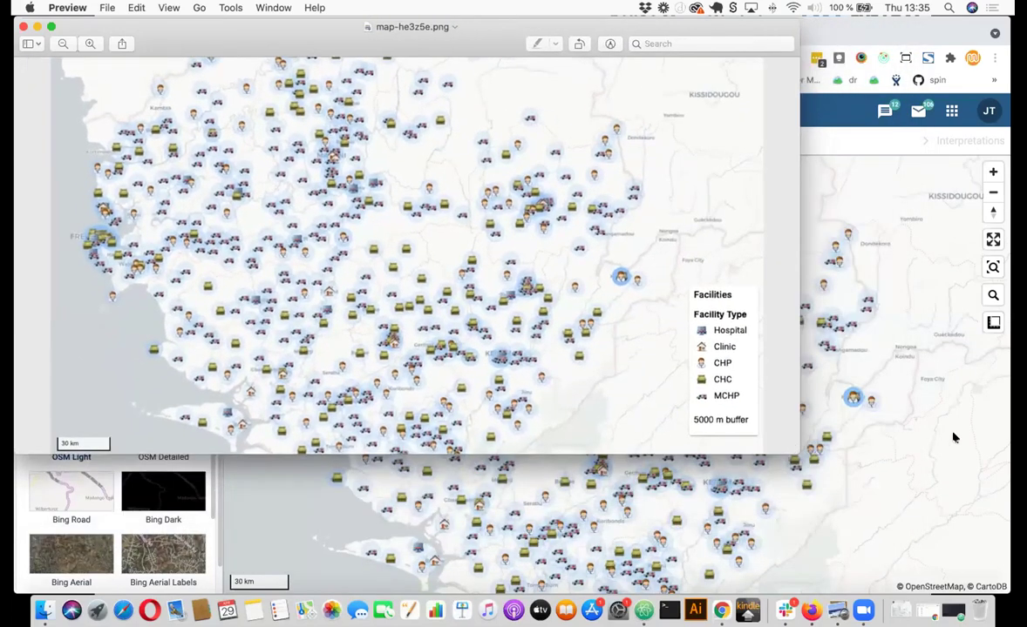
{"action": "left_click", "coordinate": [951, 436]}
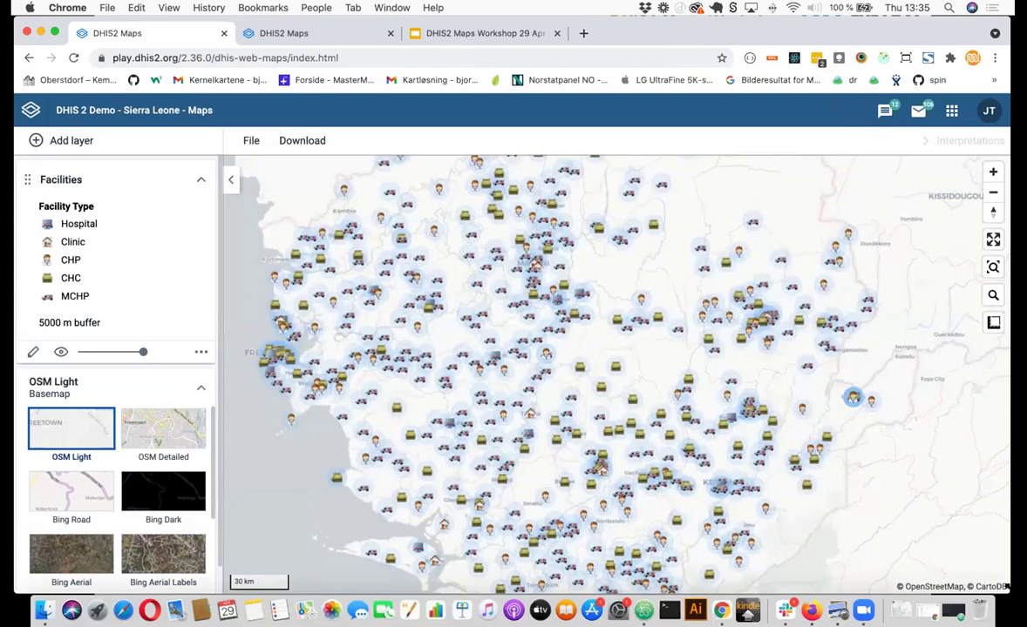
Narrow the browser window, adjust the map zoom, and bring up the Download map options
{"action": "left_click_drag", "start_coordinate": [1003, 588], "coordinate": [924, 546]}
{"action": "scroll", "coordinate": [573, 430], "scroll_direction": "down", "scroll_amount": 3}
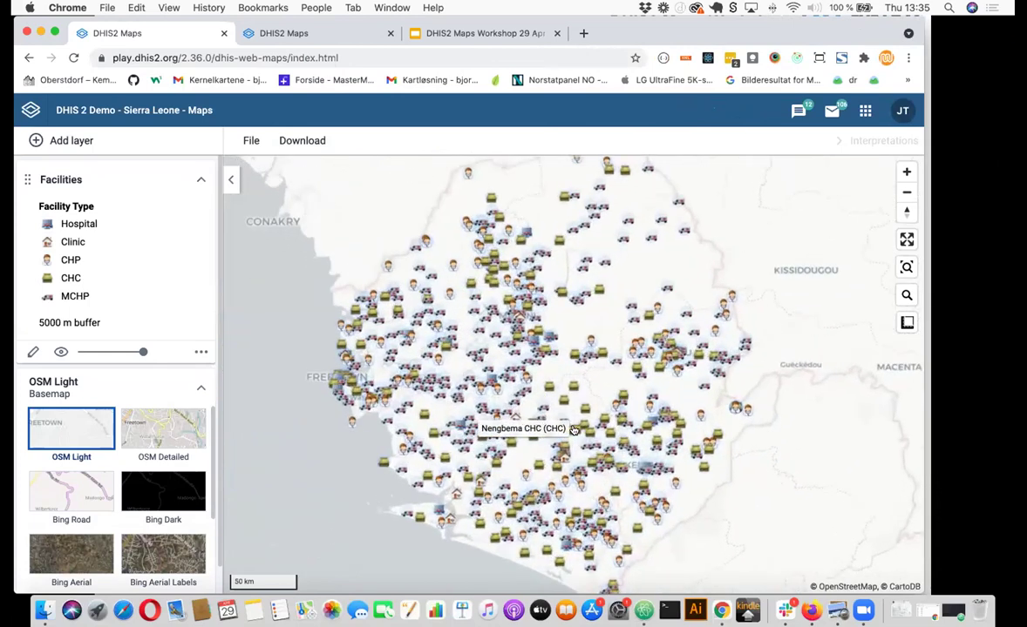
{"action": "scroll", "coordinate": [584, 327], "scroll_direction": "up", "scroll_amount": 5}
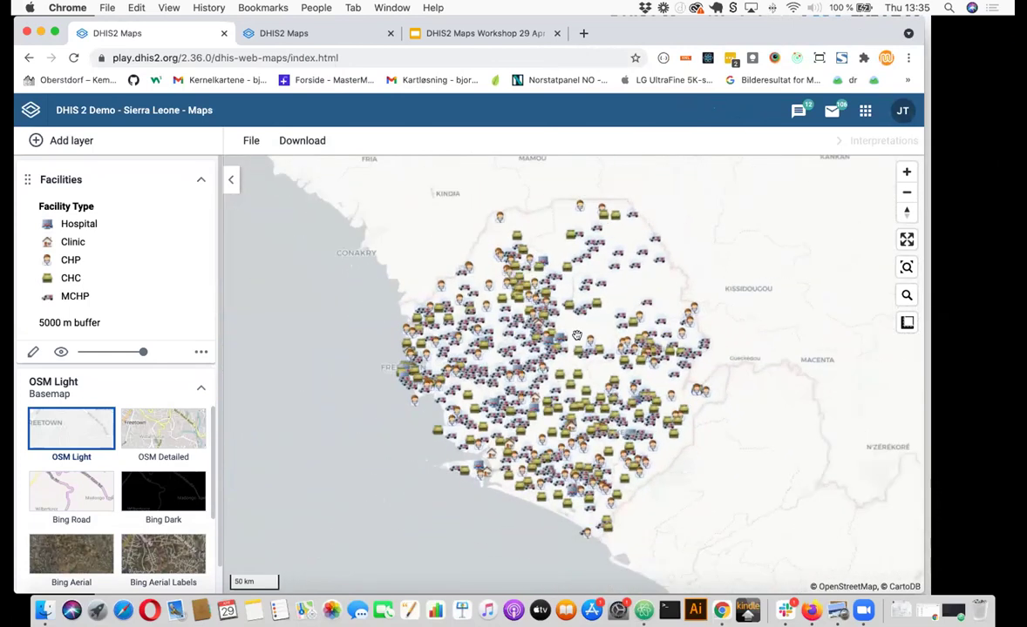
{"action": "left_click", "coordinate": [314, 139]}
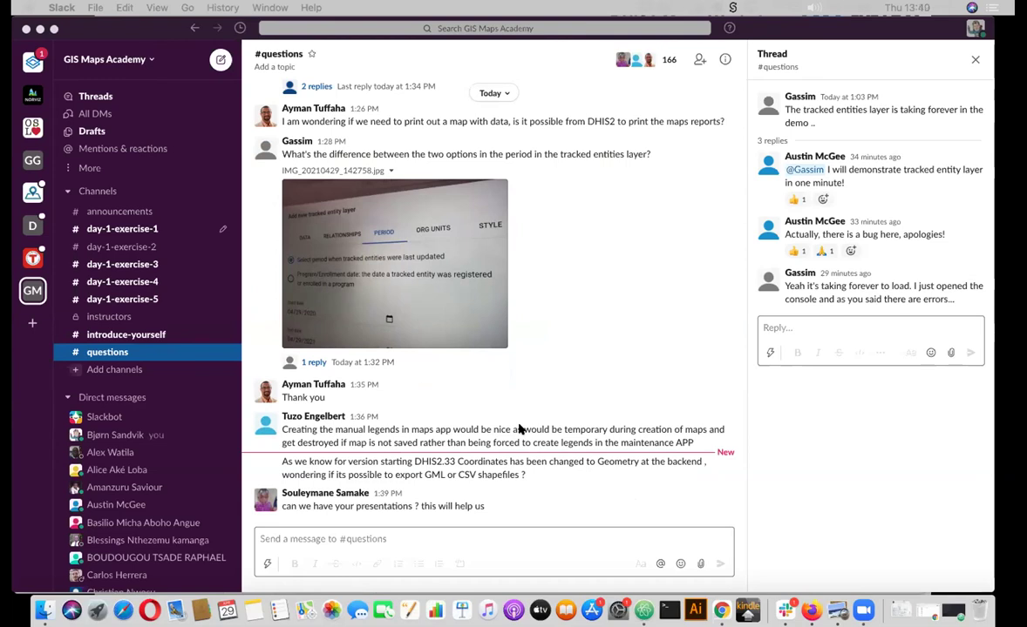
{"action": "scroll", "coordinate": [520, 429], "scroll_direction": "up", "scroll_amount": 1}
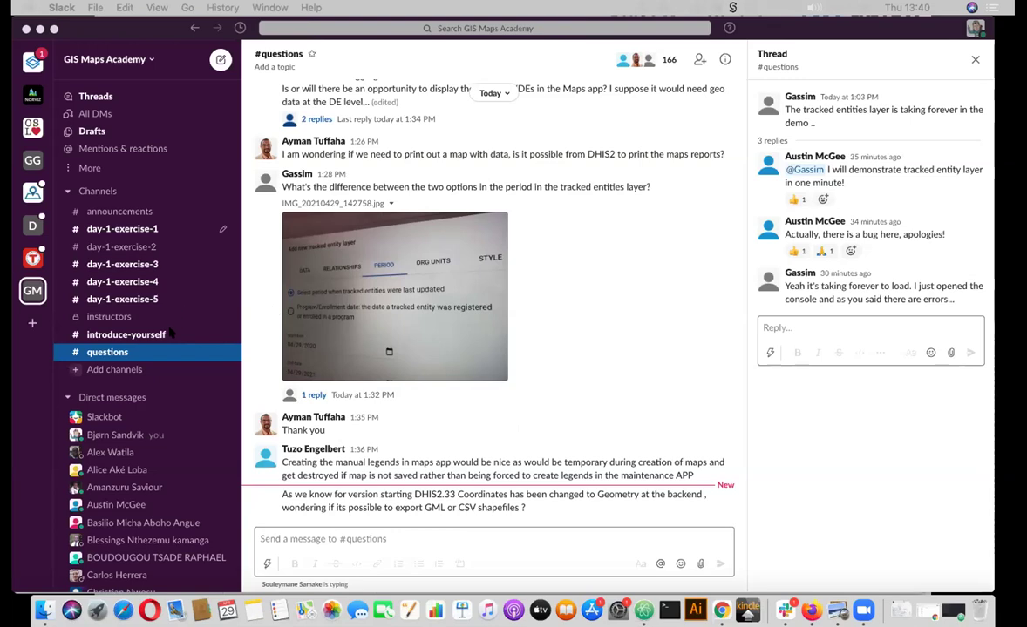
{"action": "scroll", "coordinate": [171, 331], "scroll_direction": "down", "scroll_amount": 1}
{"action": "scroll", "coordinate": [170, 331], "scroll_direction": "up", "scroll_amount": 1}
{"action": "scroll", "coordinate": [504, 393], "scroll_direction": "up", "scroll_amount": 2}
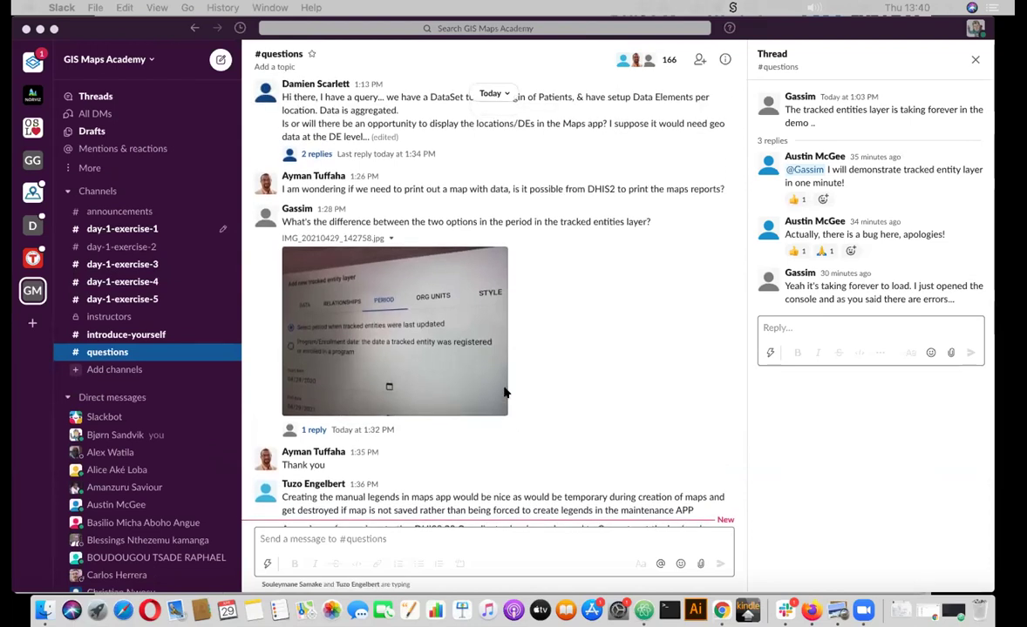
{"action": "scroll", "coordinate": [504, 393], "scroll_direction": "up", "scroll_amount": 10}
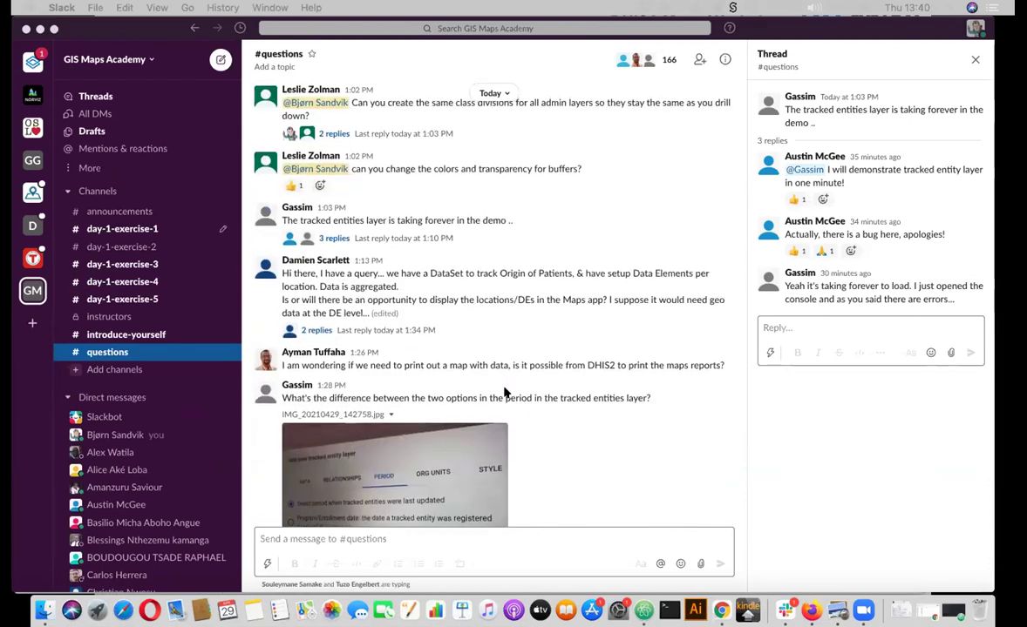
{"action": "scroll", "coordinate": [503, 393], "scroll_direction": "up", "scroll_amount": 4}
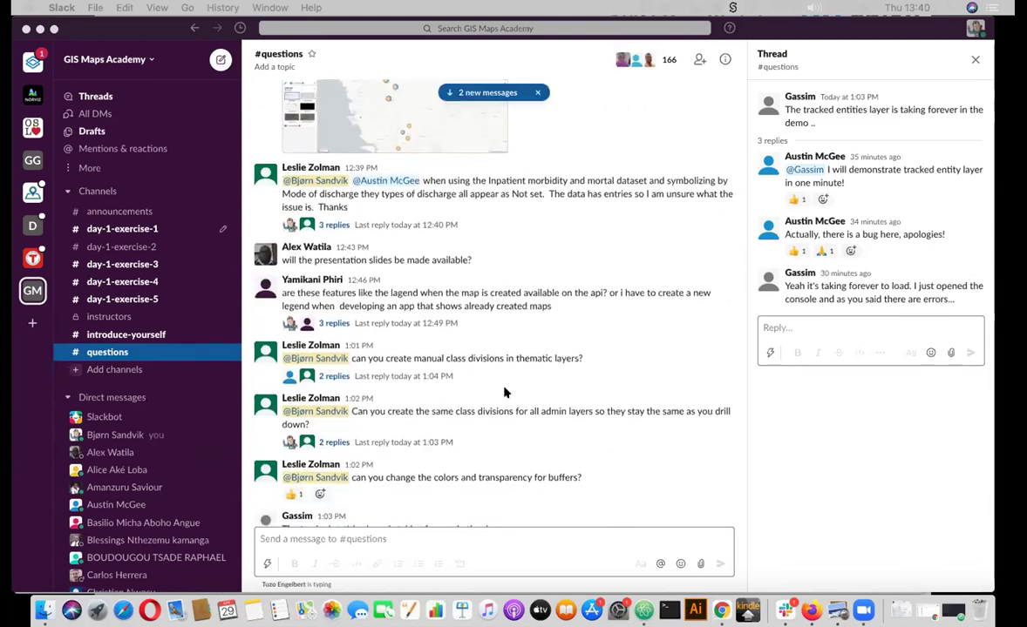
{"action": "scroll", "coordinate": [504, 393], "scroll_direction": "up", "scroll_amount": 5}
{"action": "scroll", "coordinate": [504, 393], "scroll_direction": "down", "scroll_amount": 20}
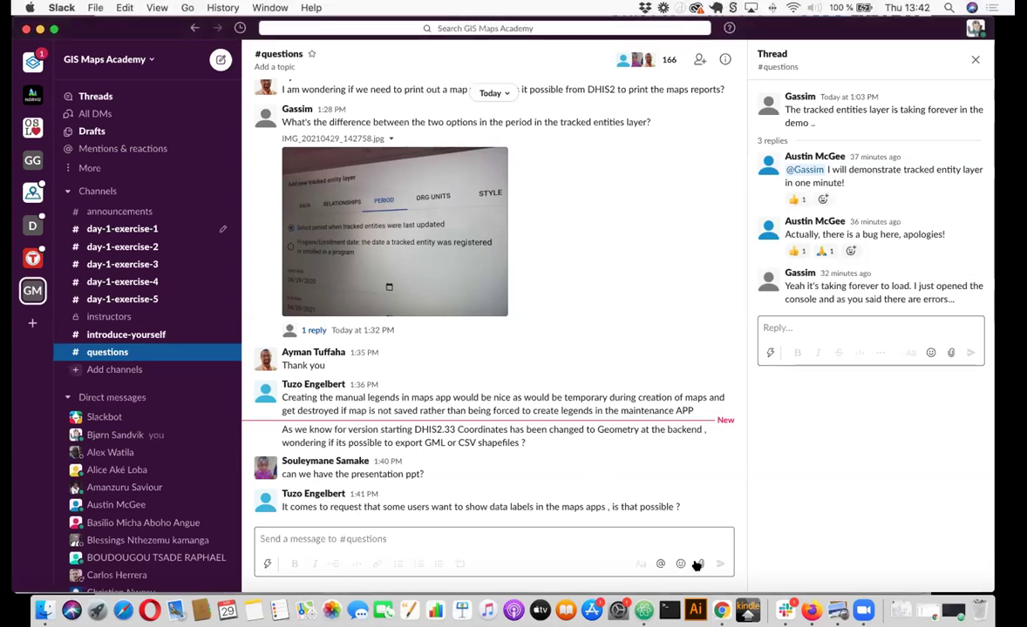
{"action": "left_click", "coordinate": [701, 565]}
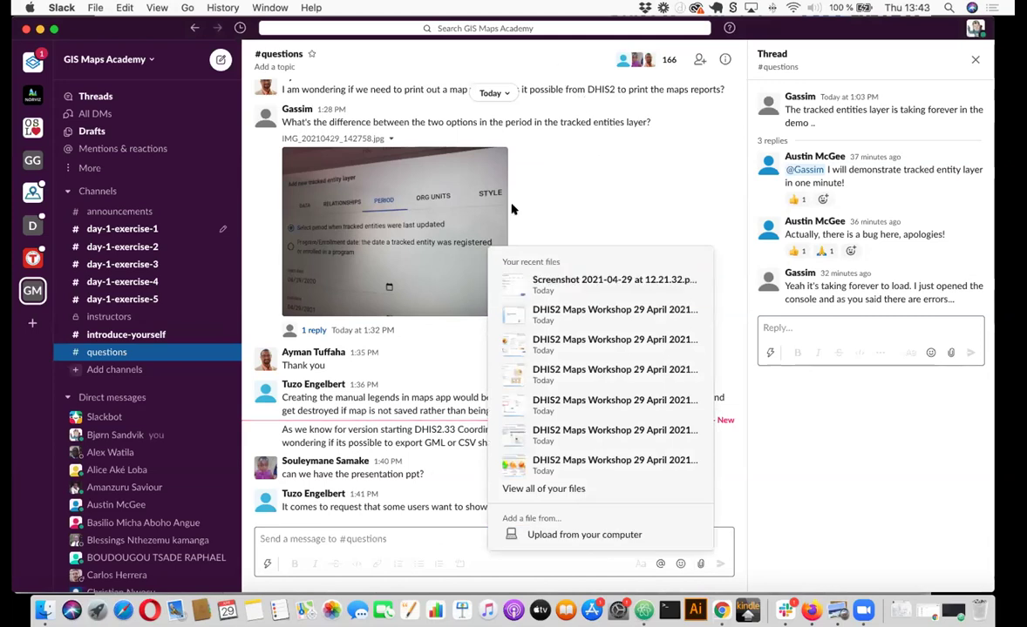
{"action": "key", "text": "Escape"}
{"action": "key", "text": "super+Tab"}
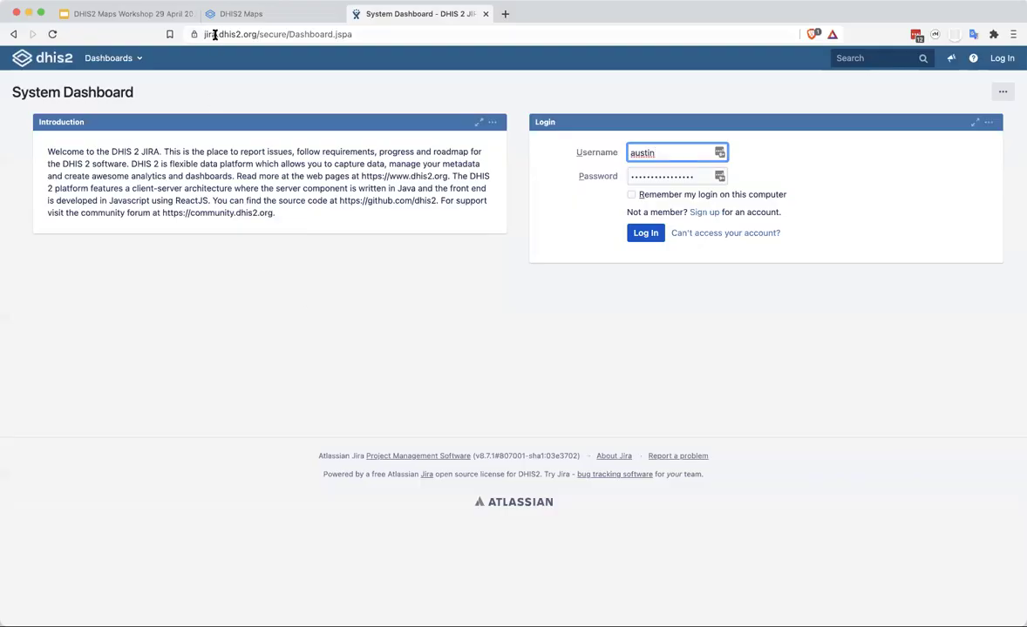
Select the jira.dhis2.org domain in the address bar and log in to Jira
{"action": "left_click", "coordinate": [213, 34]}
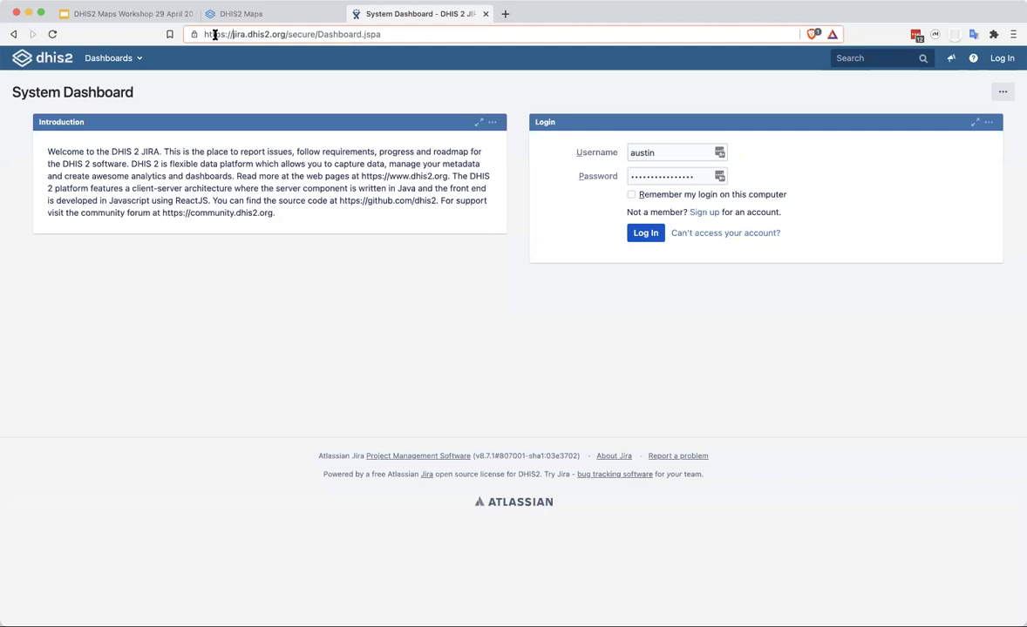
{"action": "key", "text": "alt+shift+Right"}
{"action": "key", "text": "alt+shift+Right"}
{"action": "key", "text": "alt+shift+Right"}
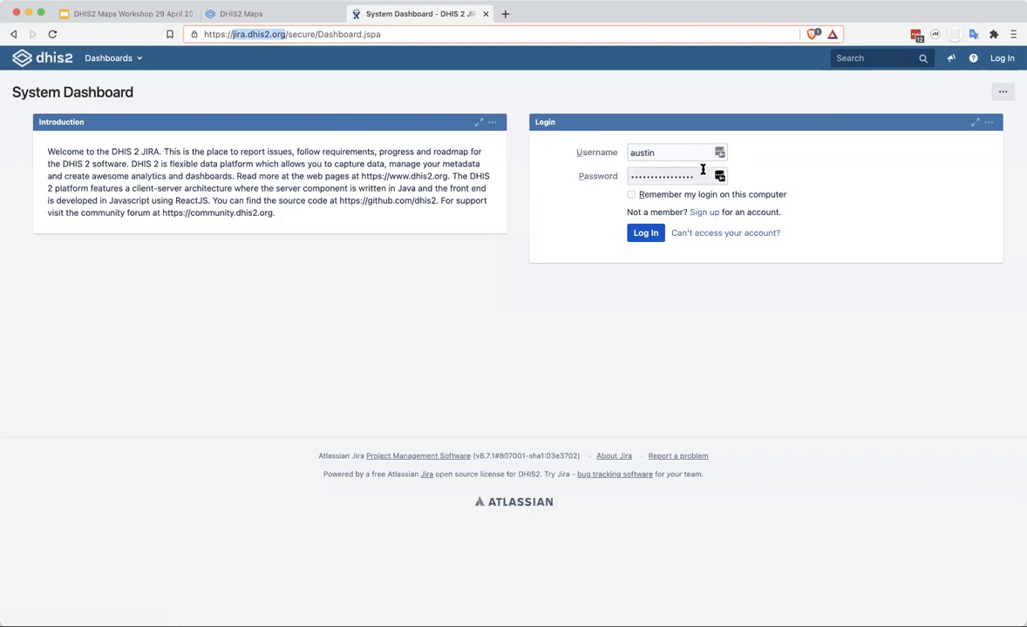
{"action": "left_click", "coordinate": [649, 242]}
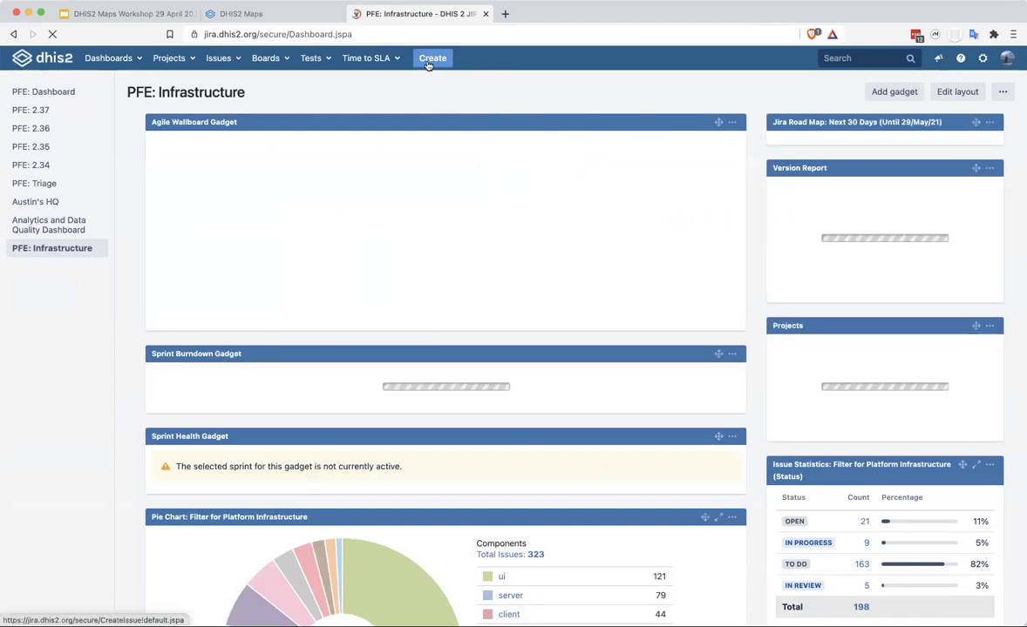
Start a new Feature issue in the DHIS 2 Software project
{"action": "left_click", "coordinate": [428, 65]}
{"action": "left_click", "coordinate": [418, 132]}
{"action": "left_click", "coordinate": [409, 167]}
{"action": "left_click", "coordinate": [388, 132]}
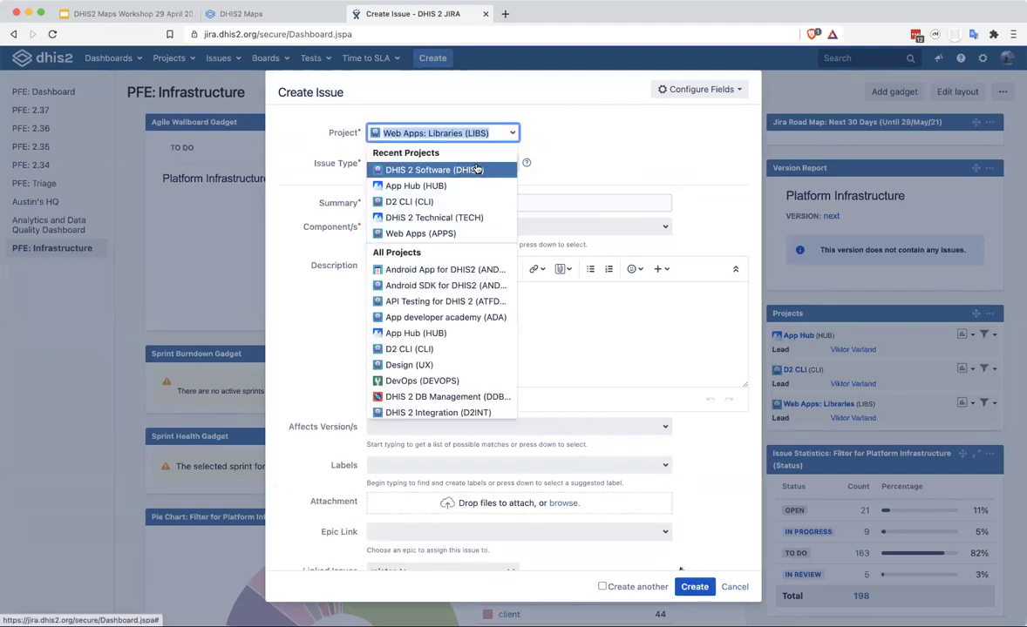
{"action": "left_click", "coordinate": [440, 169]}
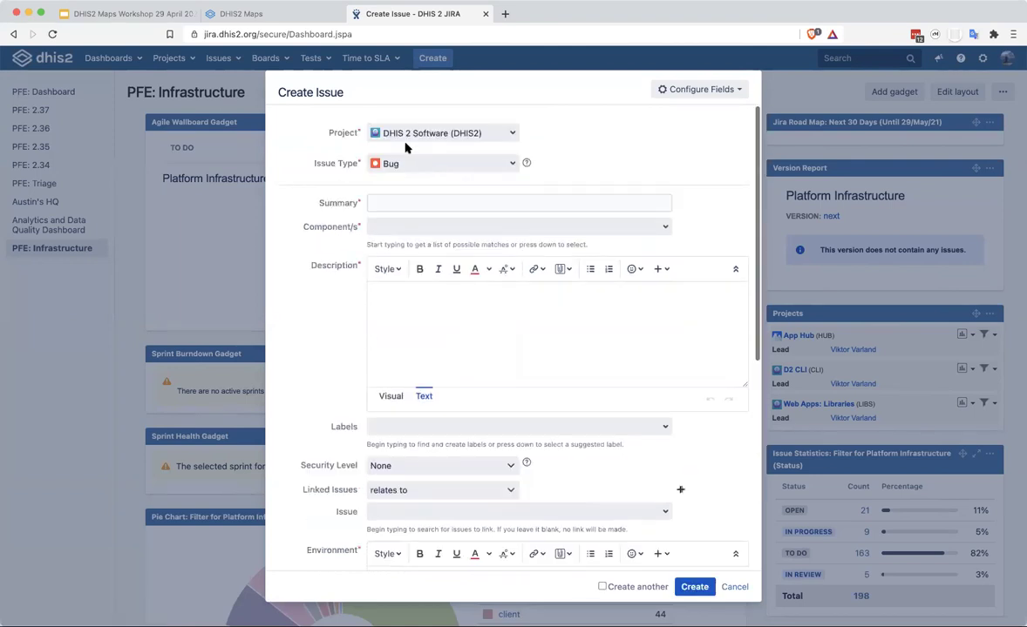
{"action": "left_click", "coordinate": [445, 162]}
{"action": "left_click", "coordinate": [396, 216]}
Enter summary 'Describe the feature', component [App] Maps and a description, then create the issue
{"action": "left_click", "coordinate": [387, 205]}
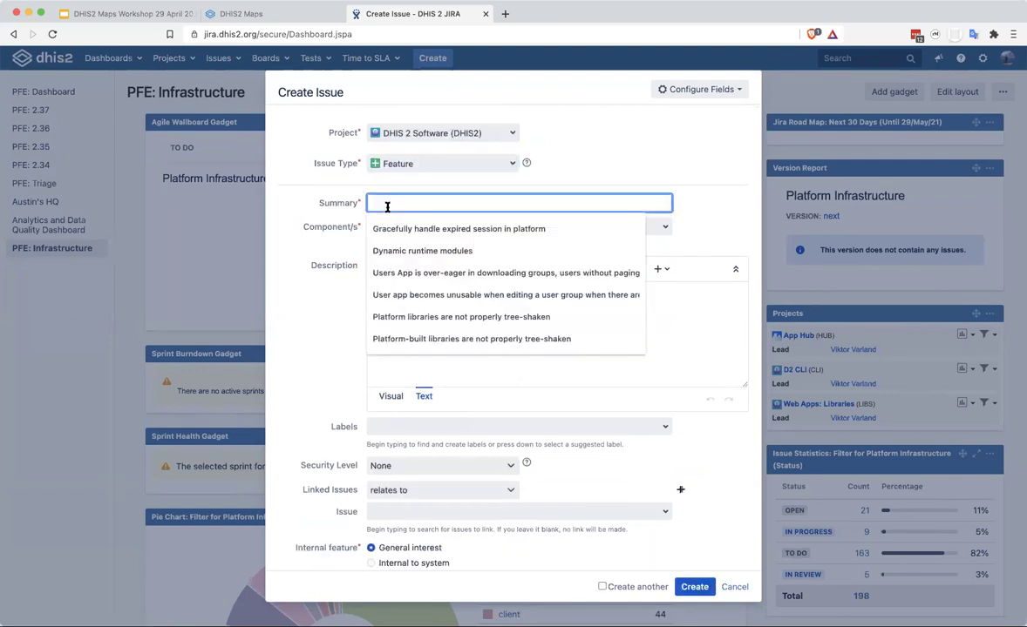
{"action": "type", "text": "Descri"}
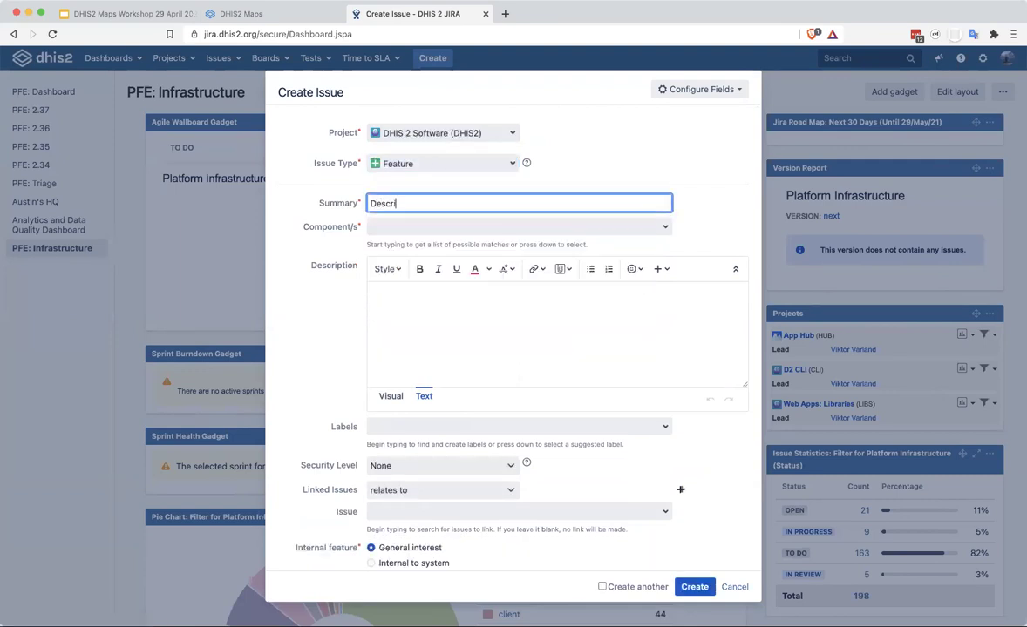
{"action": "type", "text": "be the feature"}
{"action": "key", "text": "Tab"}
{"action": "type", "text": "maps"}
{"action": "left_click", "coordinate": [427, 249]}
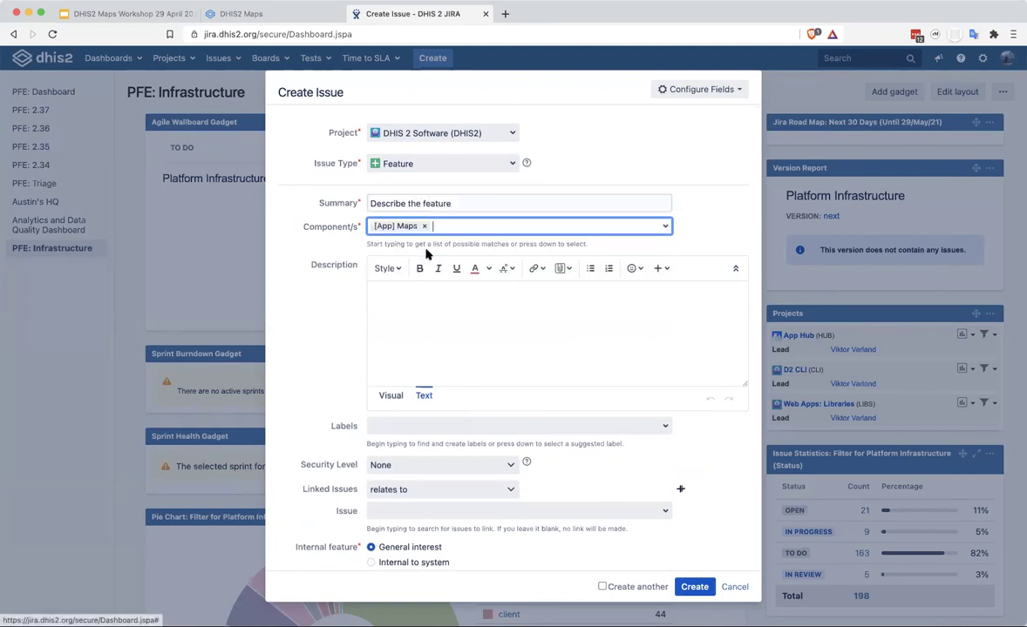
{"action": "left_click", "coordinate": [408, 312]}
{"action": "type", "text": "Descri"}
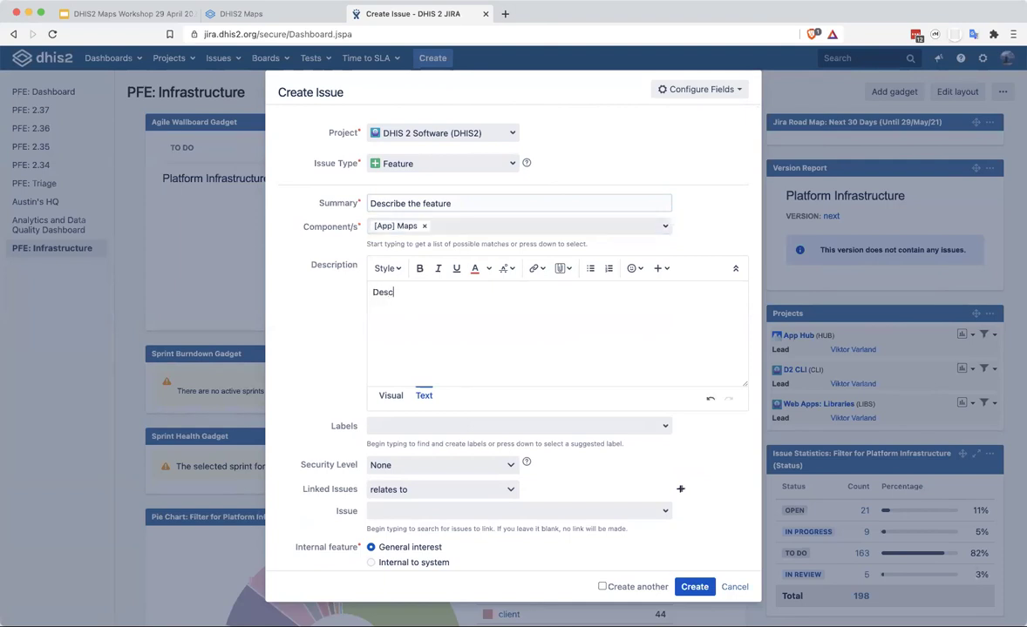
{"action": "type", "text": "be in detail what you wan"}
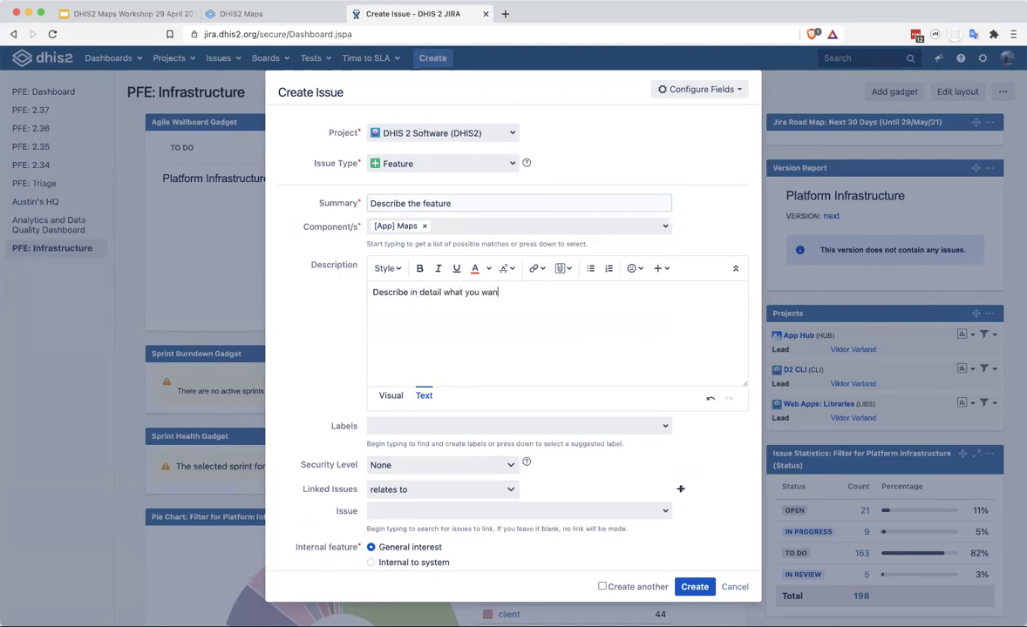
{"action": "type", "text": "t and why"}
{"action": "scroll", "coordinate": [525, 502], "scroll_direction": "down", "scroll_amount": 5}
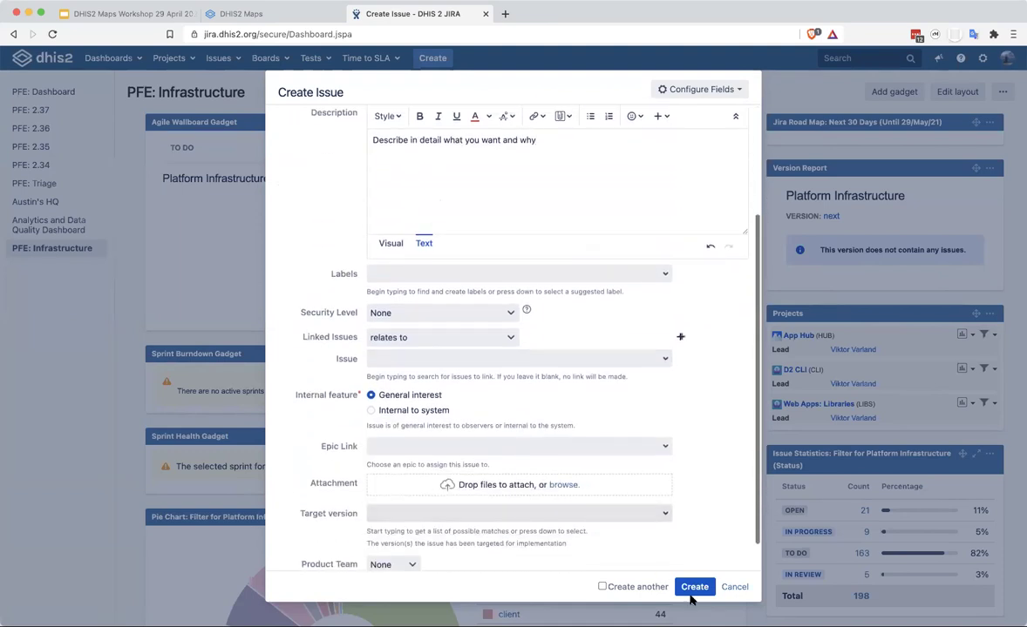
{"action": "left_click", "coordinate": [695, 587]}
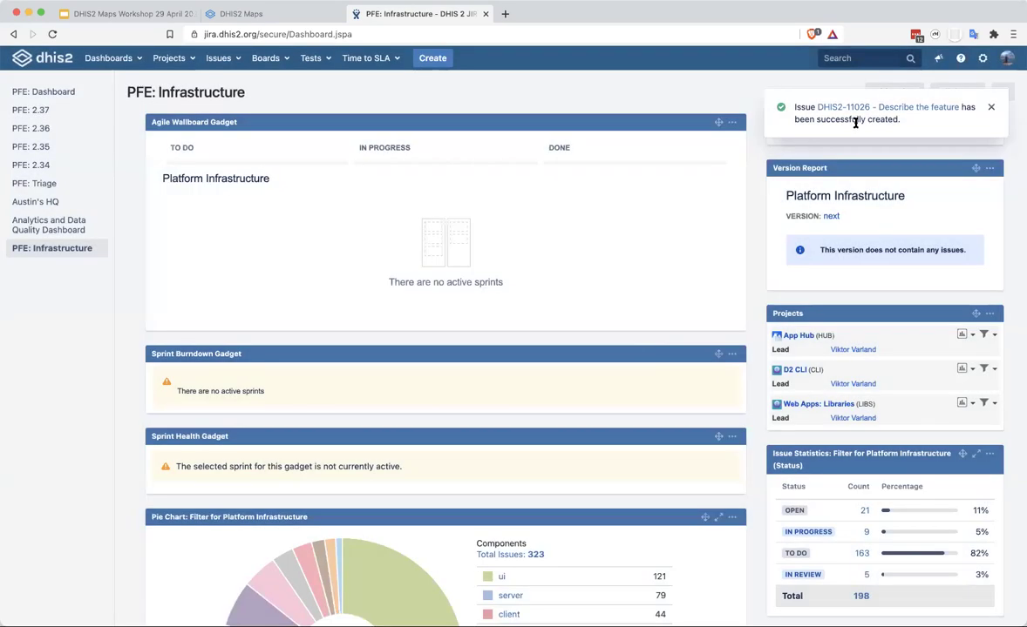
Open issue DHIS2-11026 from the notification and check its voters, showing 0 votes
{"action": "left_click", "coordinate": [868, 108]}
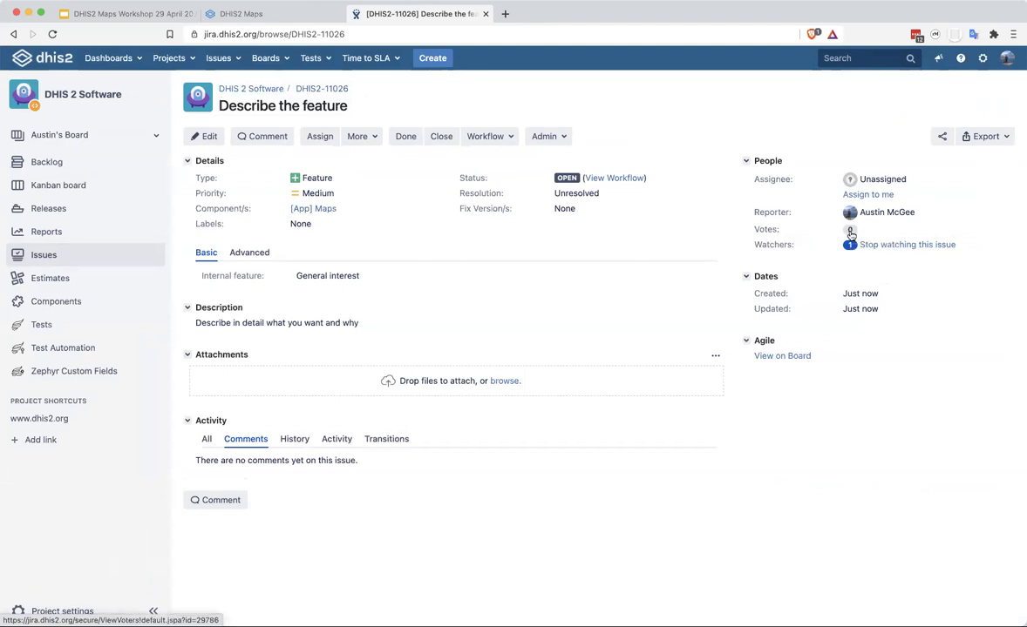
{"action": "left_click", "coordinate": [850, 230]}
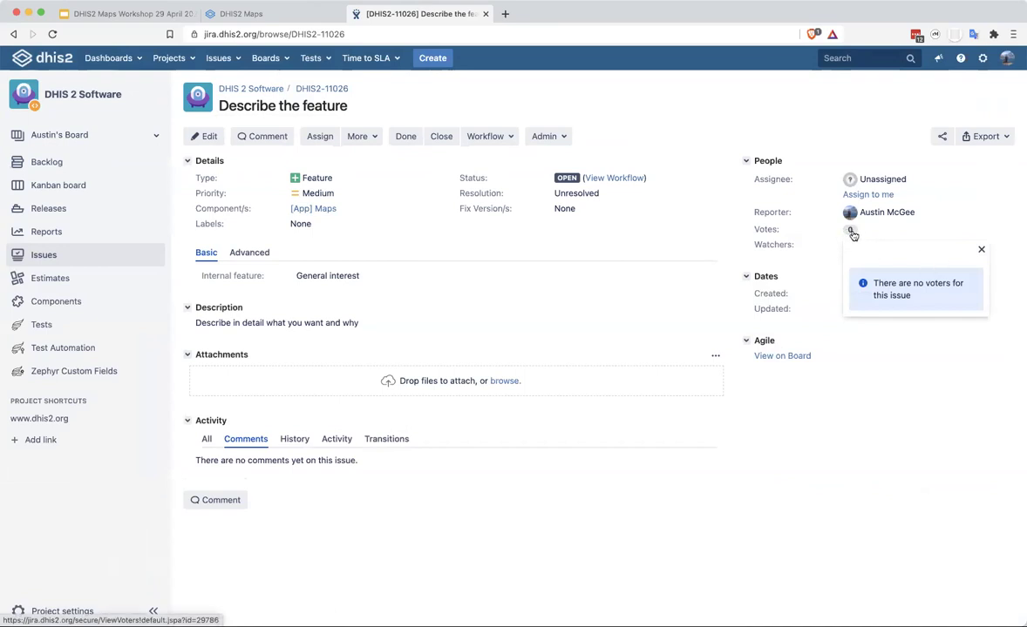
{"action": "left_click", "coordinate": [980, 249]}
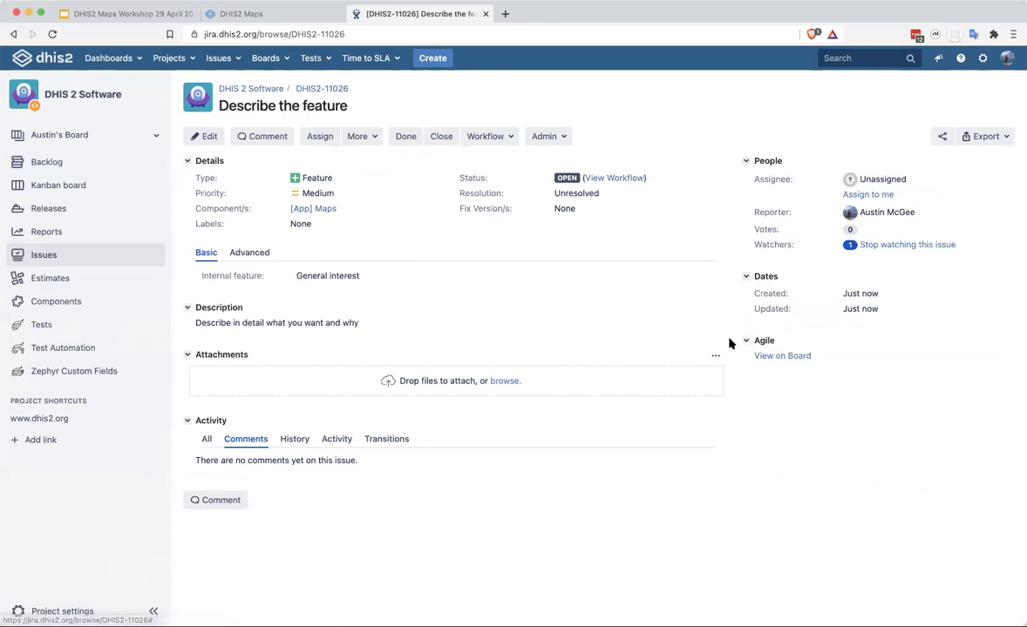